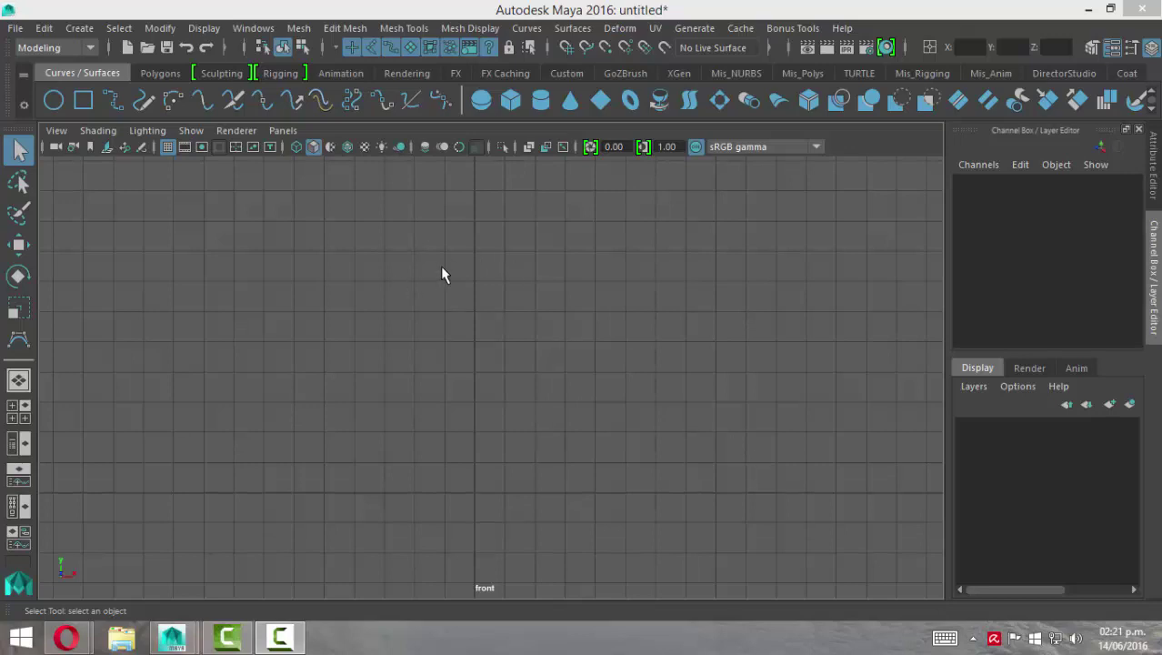
Step: Choose the Bezier Curve Tool from the Create > Curve Tools menu
click(78, 28)
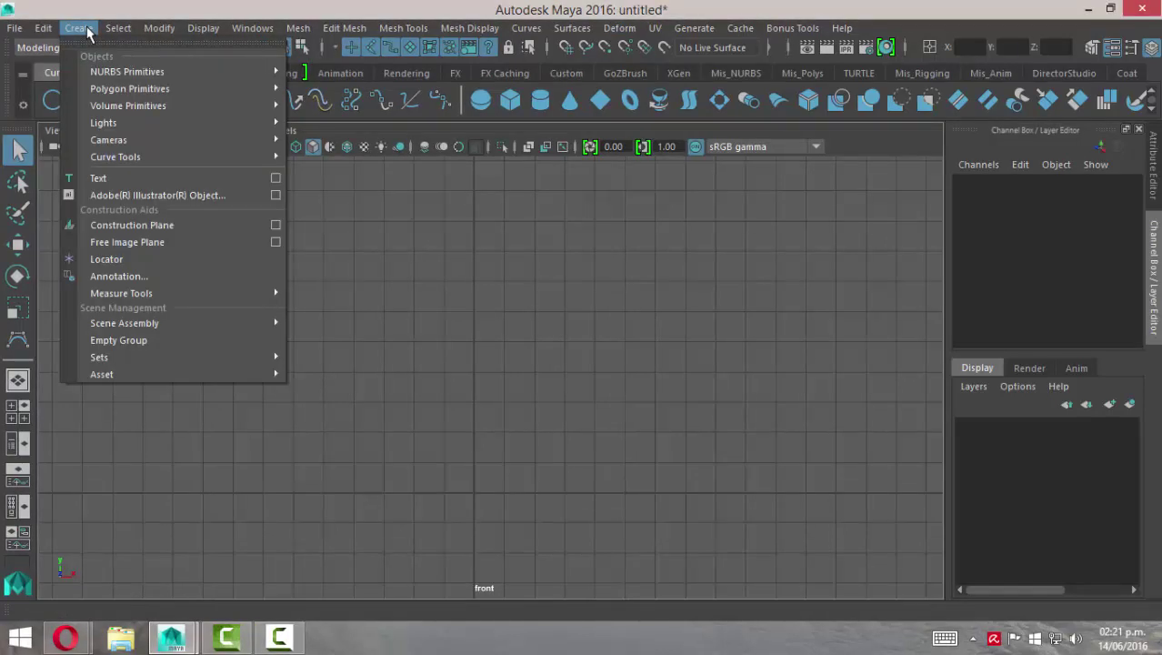
click(80, 28)
click(78, 28)
mouse_move(115, 157)
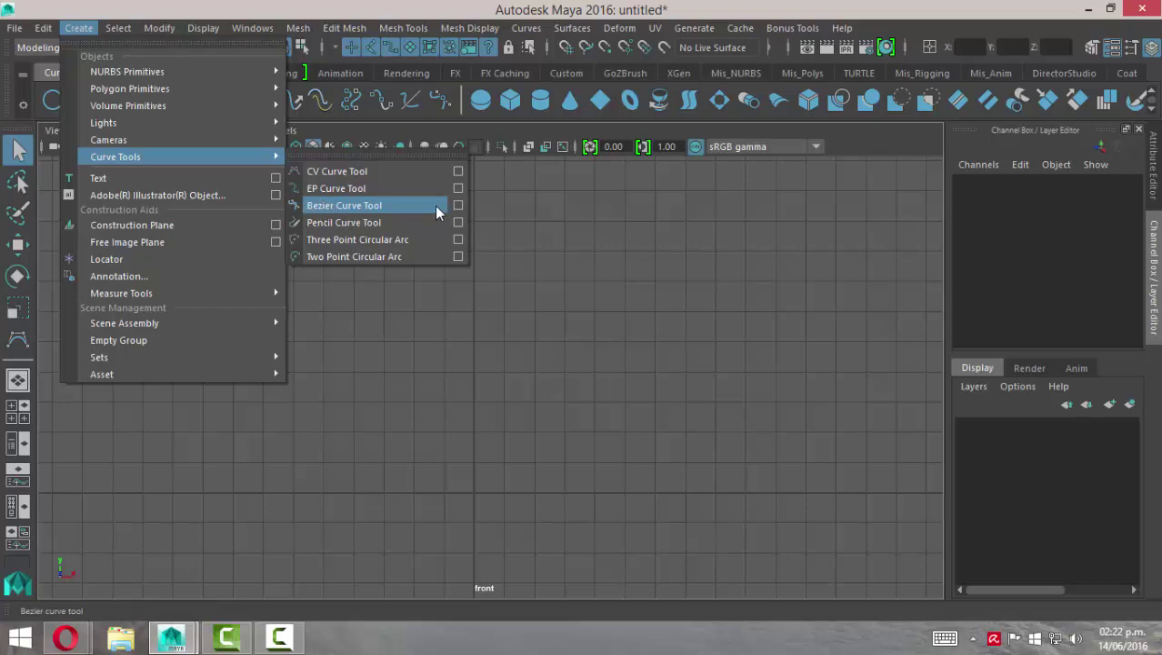
click(391, 207)
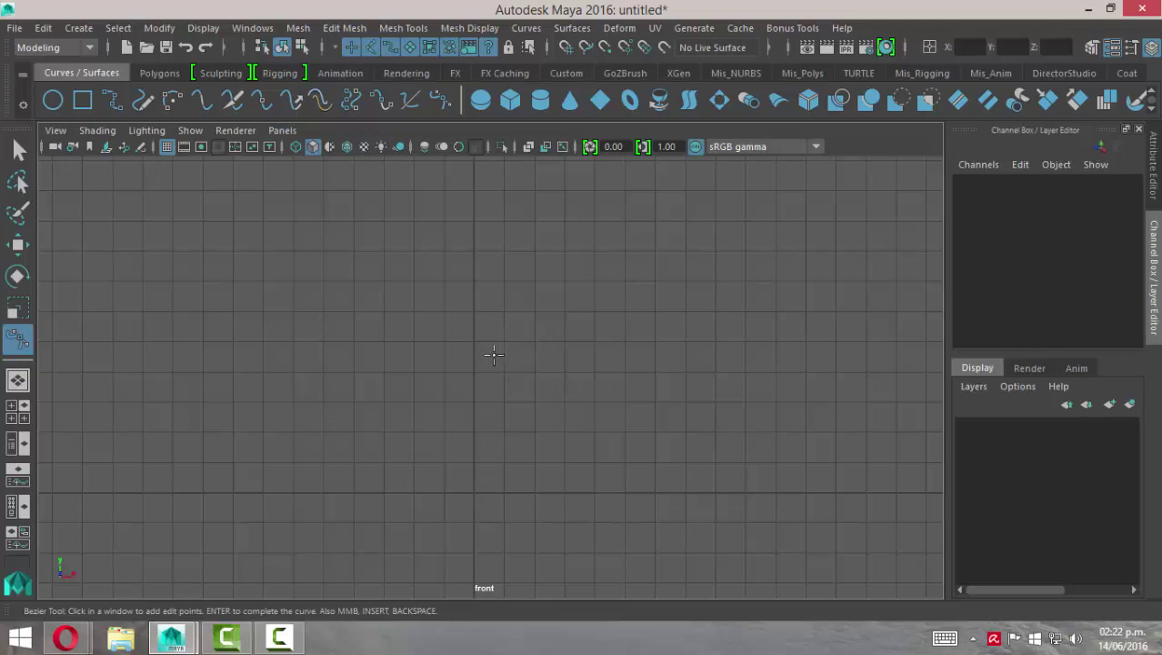
Step: Draw the Bezier profile from grid centre: flat base, raised foot step, curved wall to the rim
click(474, 492)
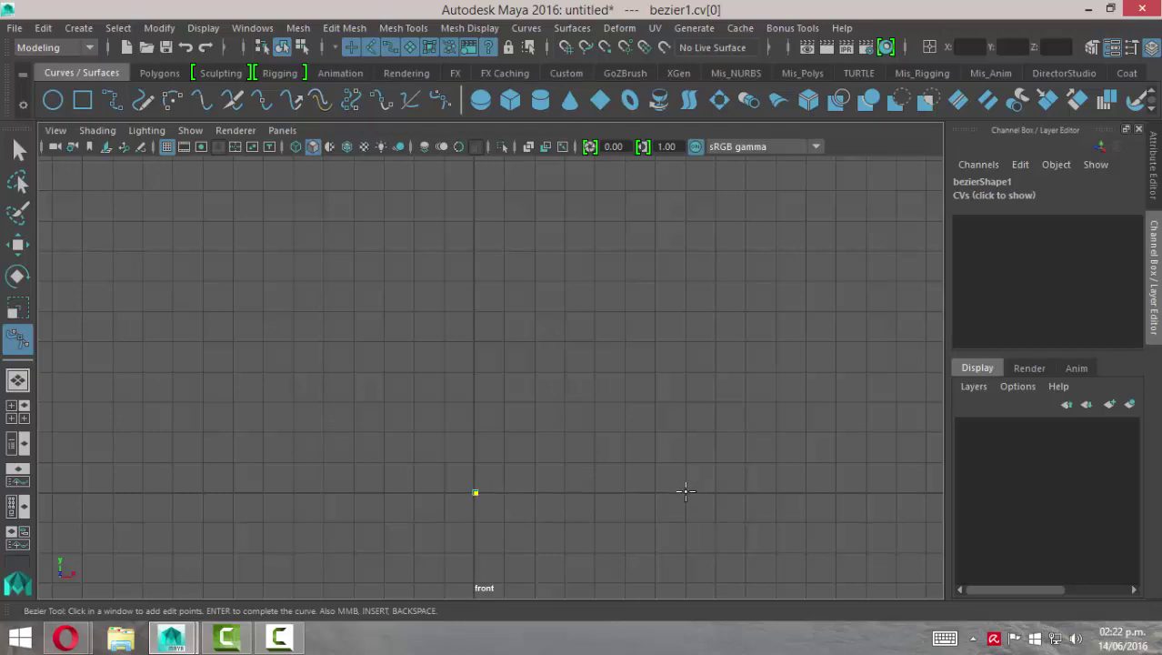
drag(685, 492, 686, 431)
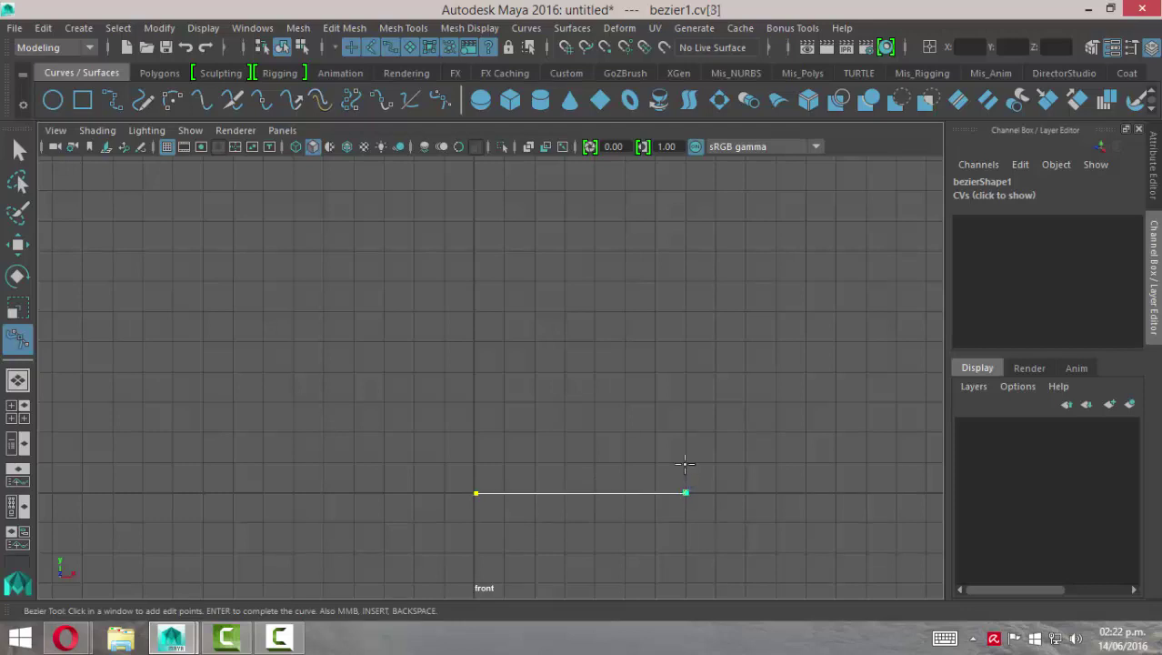
click(592, 434)
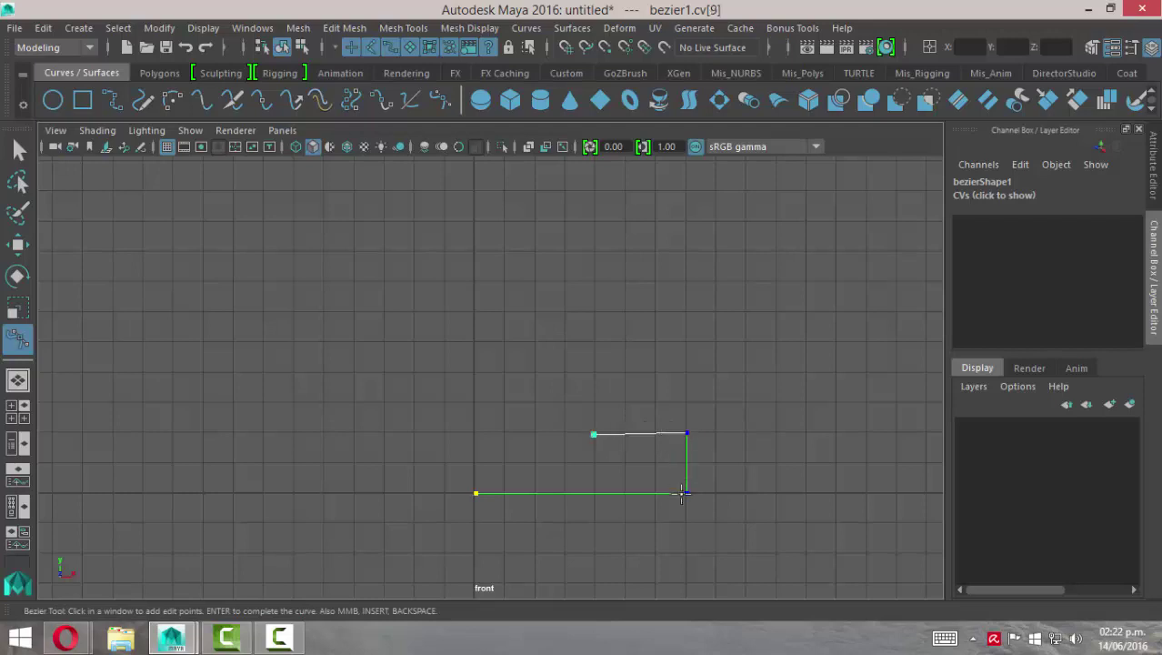
click(657, 434)
mouse_move(661, 358)
mouse_down()
mouse_move(684, 338)
mouse_move(688, 311)
mouse_up()
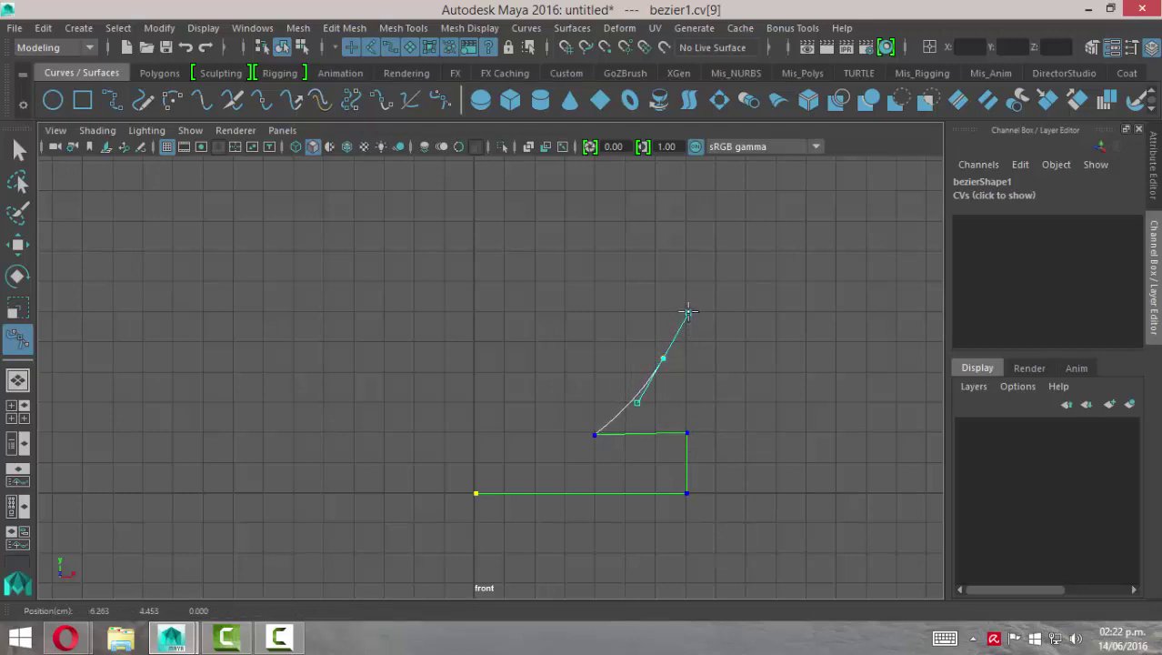
drag(703, 235, 693, 184)
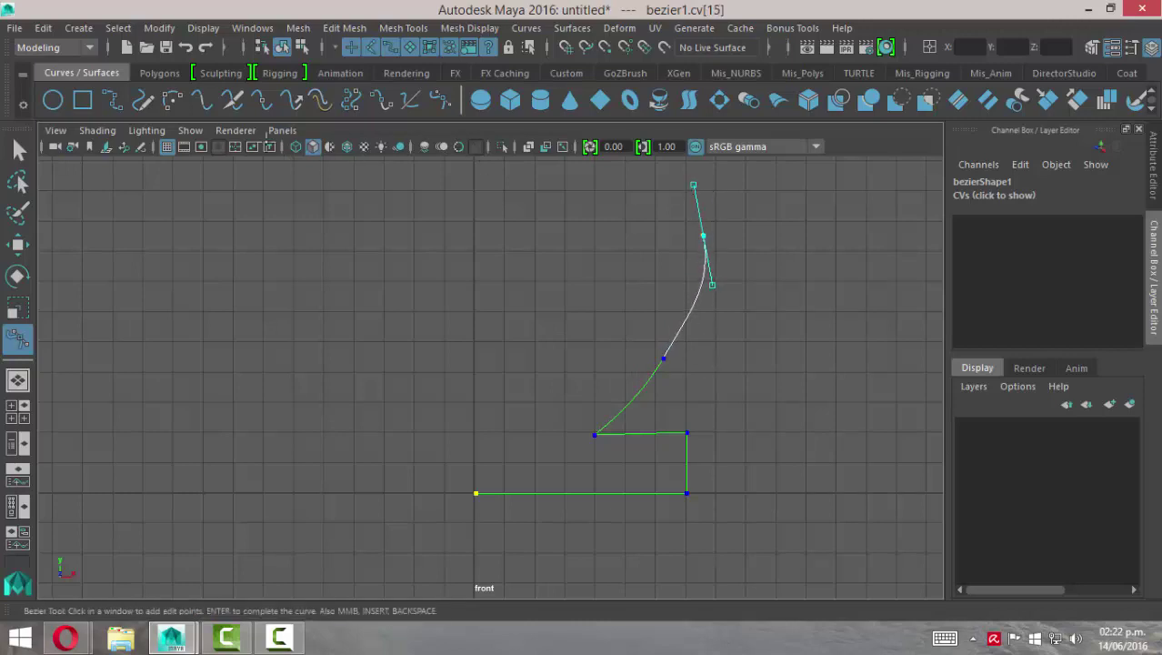
click(19, 150)
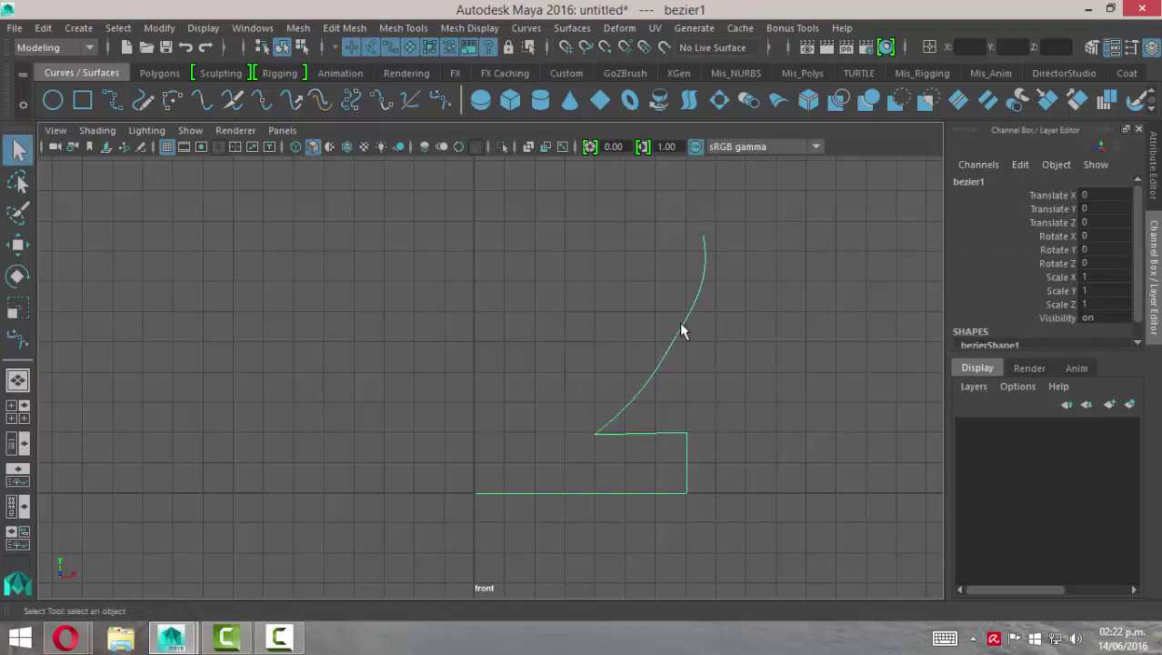
Step: In Control Vertex mode, move bezier1's wall and rim CVs outward and upward to bend the wall
right_drag(682, 329, 597, 201)
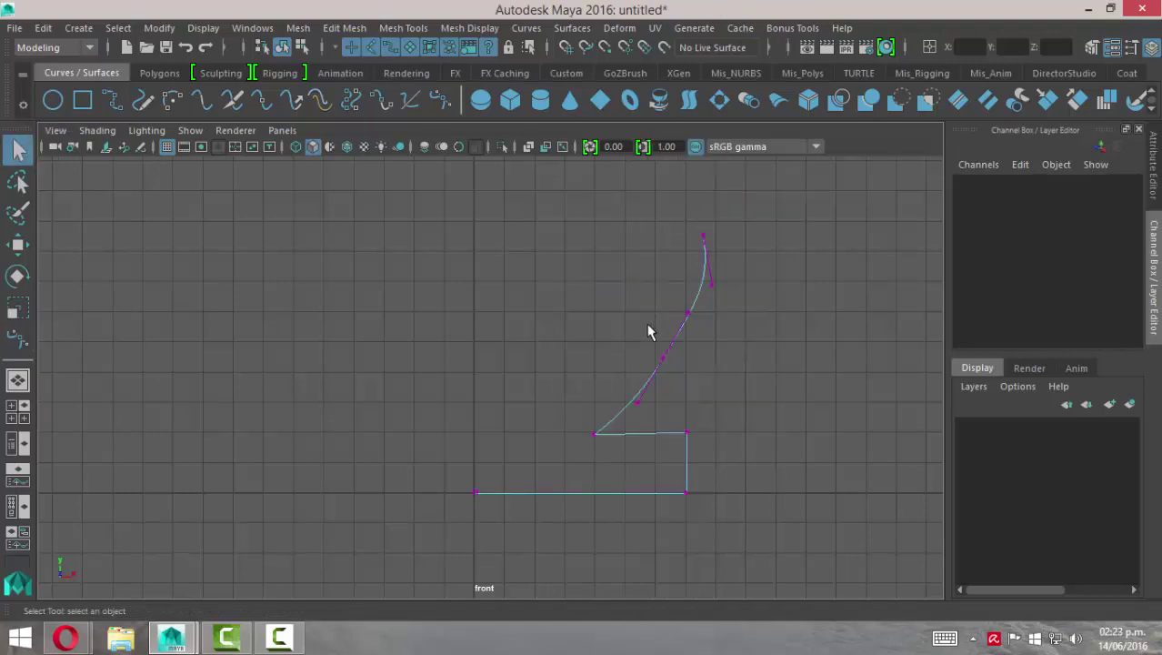
mouse_move(647, 332)
mouse_down()
mouse_move(685, 384)
mouse_move(670, 378)
mouse_up()
key(w)
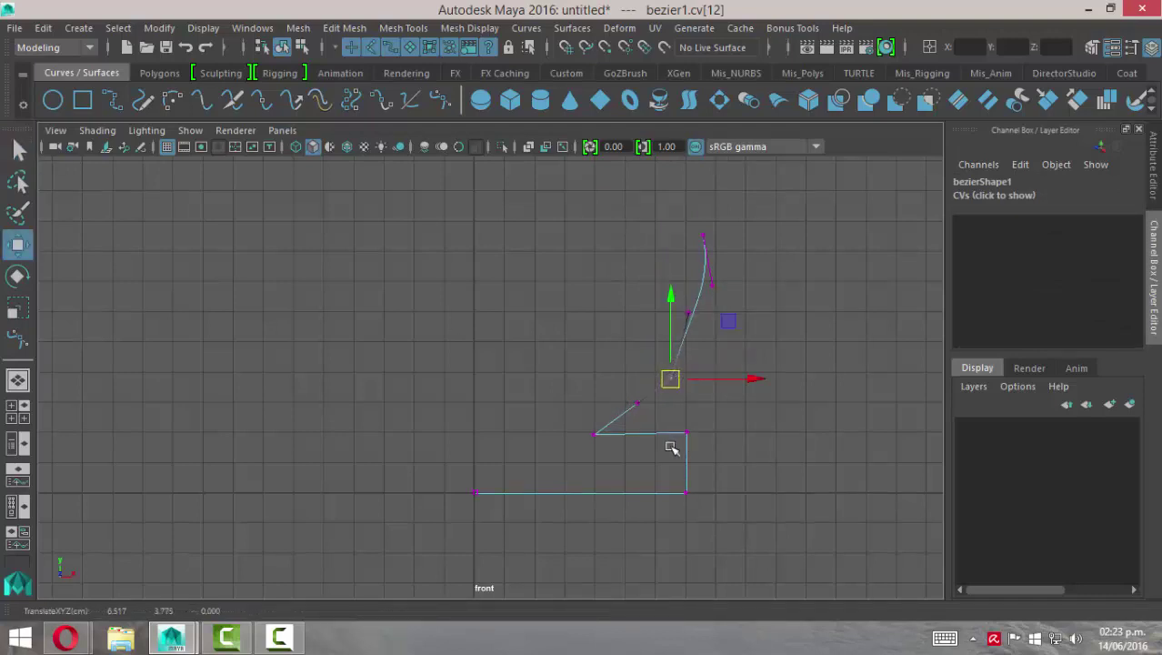
click(810, 450)
mouse_move(662, 359)
mouse_down()
mouse_move(673, 387)
mouse_move(680, 379)
mouse_up()
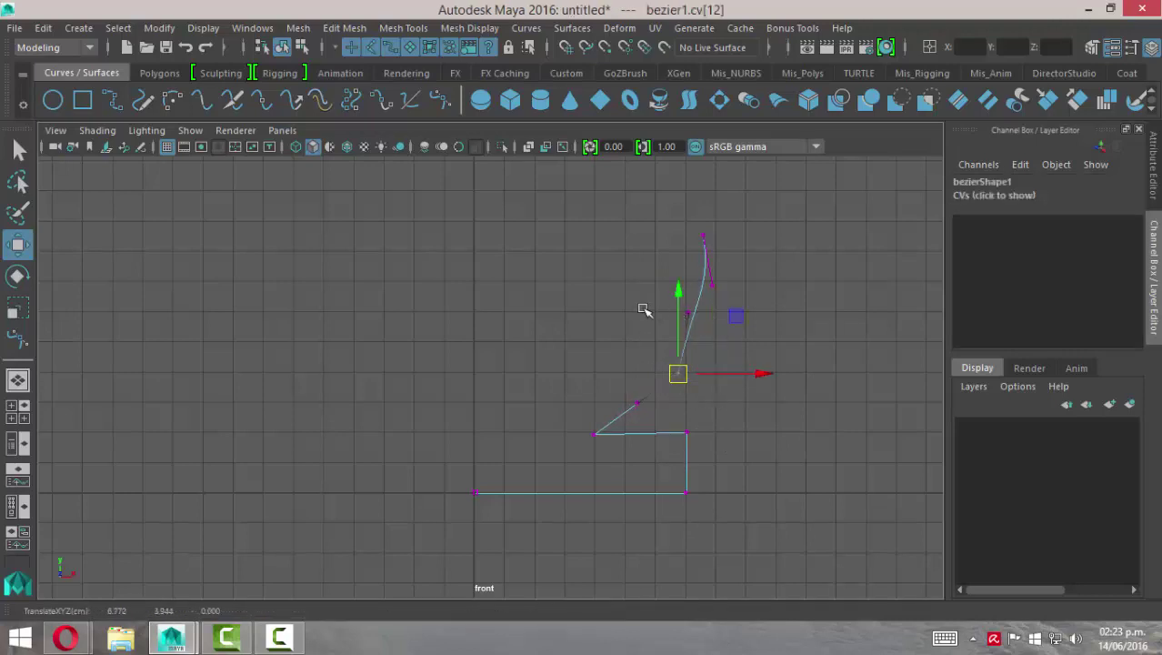
mouse_move(642, 309)
mouse_down()
mouse_move(714, 353)
mouse_move(729, 344)
mouse_up()
drag(632, 389, 654, 420)
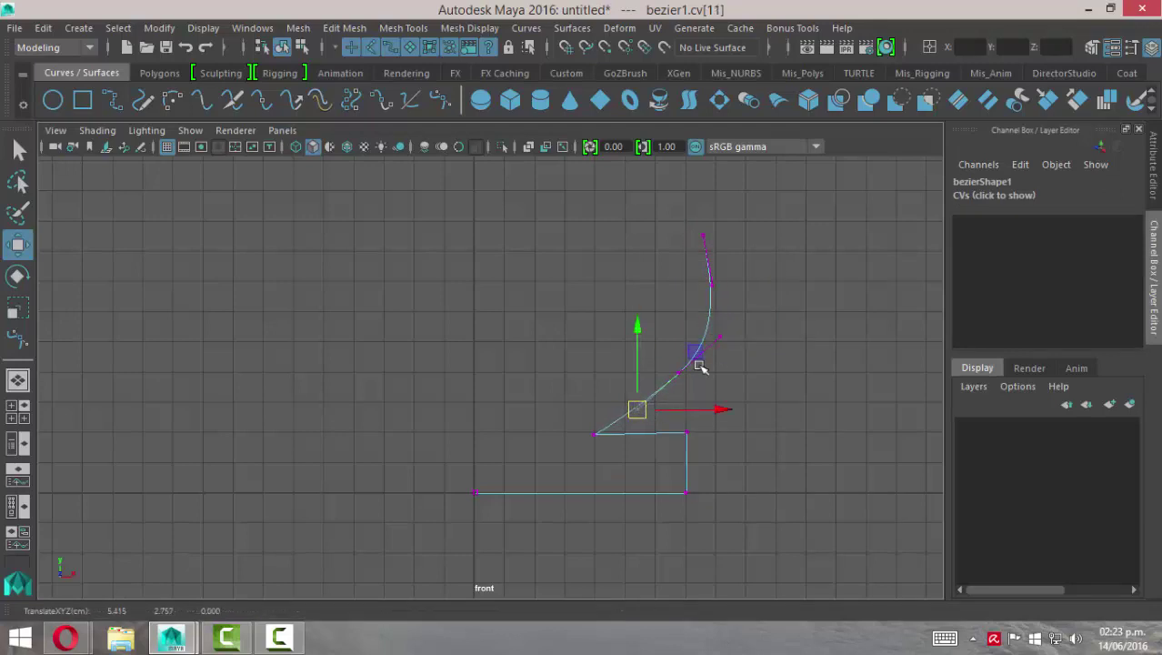
click(720, 337)
drag(722, 338, 729, 335)
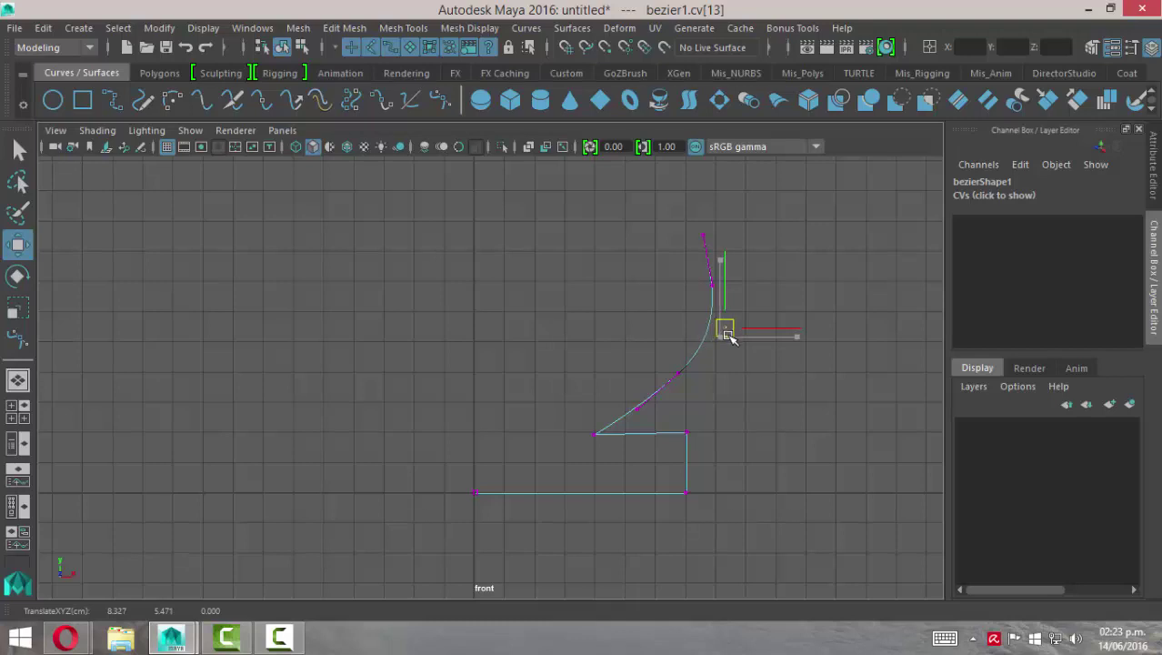
mouse_move(682, 221)
mouse_down()
mouse_move(735, 261)
mouse_move(651, 257)
mouse_move(649, 246)
mouse_up()
mouse_move(688, 301)
mouse_down()
mouse_move(759, 272)
mouse_move(754, 227)
mouse_move(774, 253)
mouse_move(730, 266)
mouse_up()
click(733, 286)
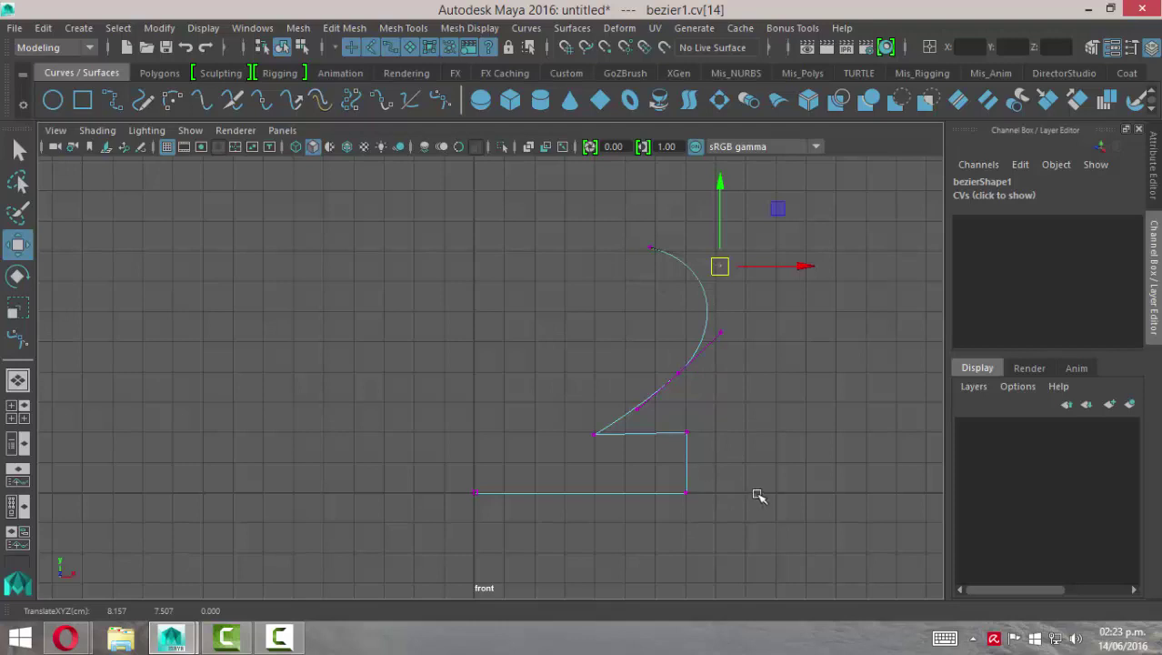
Step: Zoom in on the profile's foot and marquee-select the vertices along the bottom line
alt+middle_drag(700, 511, 655, 408)
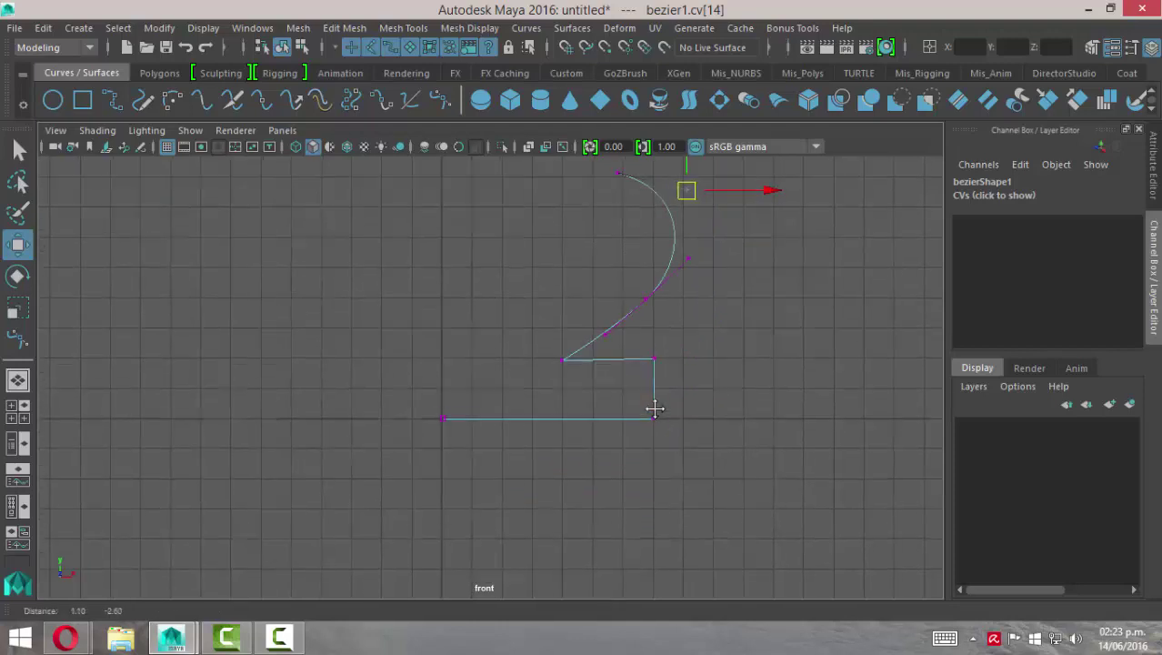
scroll(734, 479, up, 2)
scroll(850, 389, up, 3)
alt+middle_drag(850, 389, 549, 400)
scroll(694, 444, up, 2)
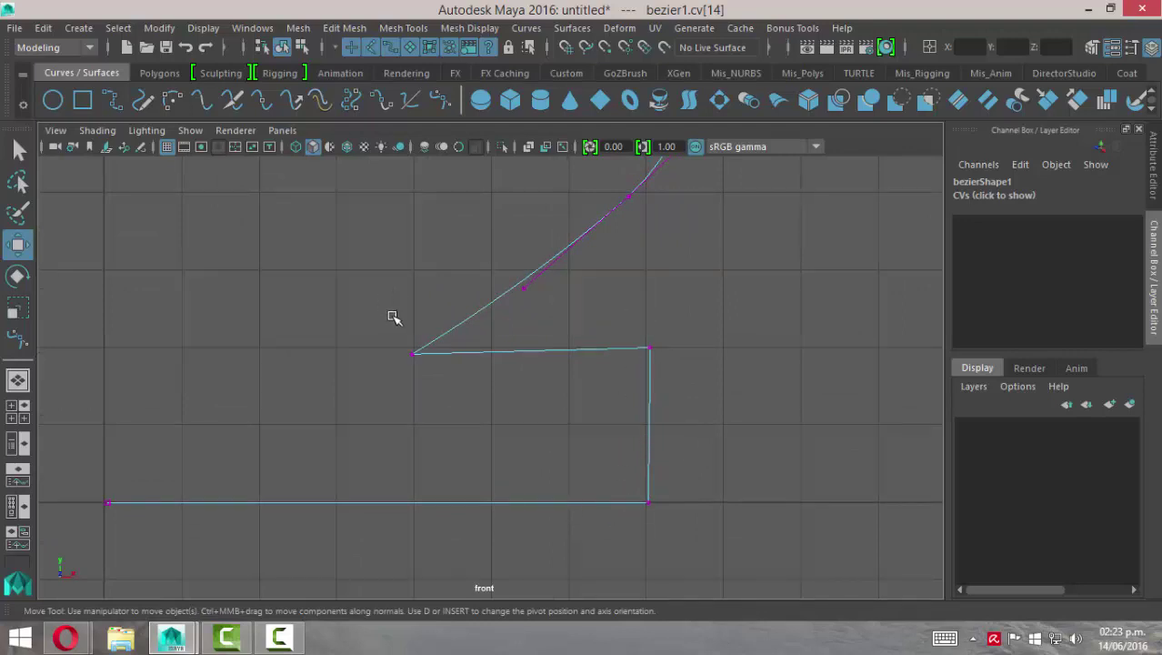
drag(78, 468, 637, 535)
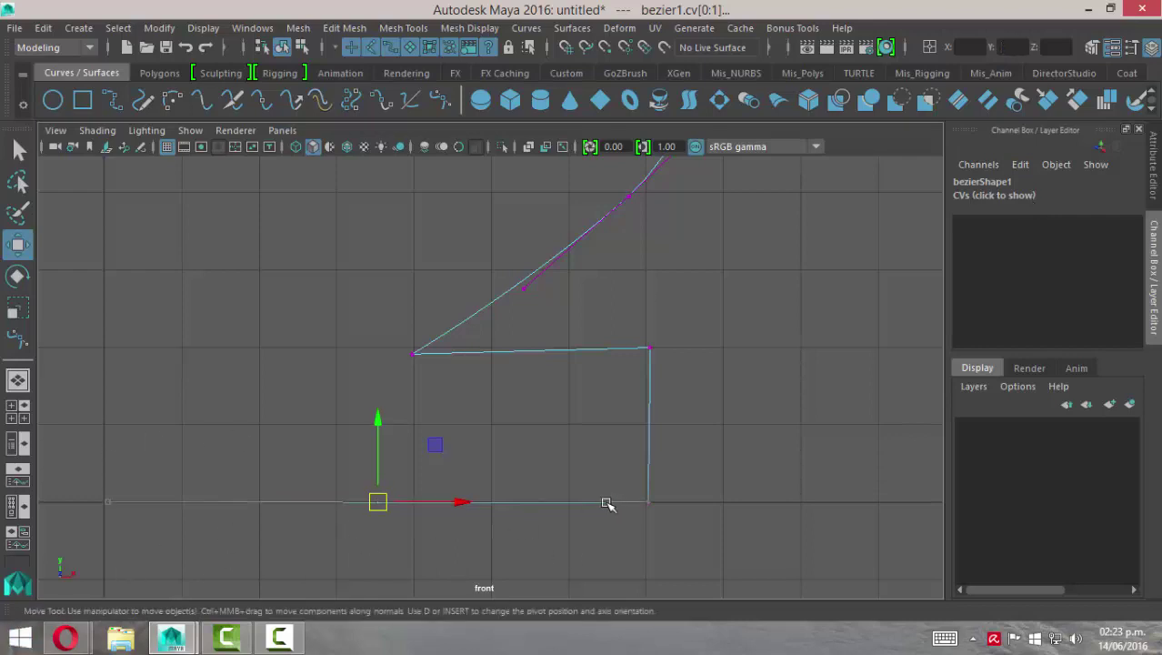
Step: Scale the vertices where the wall meets the foot flat onto the foot's top edge
click(751, 416)
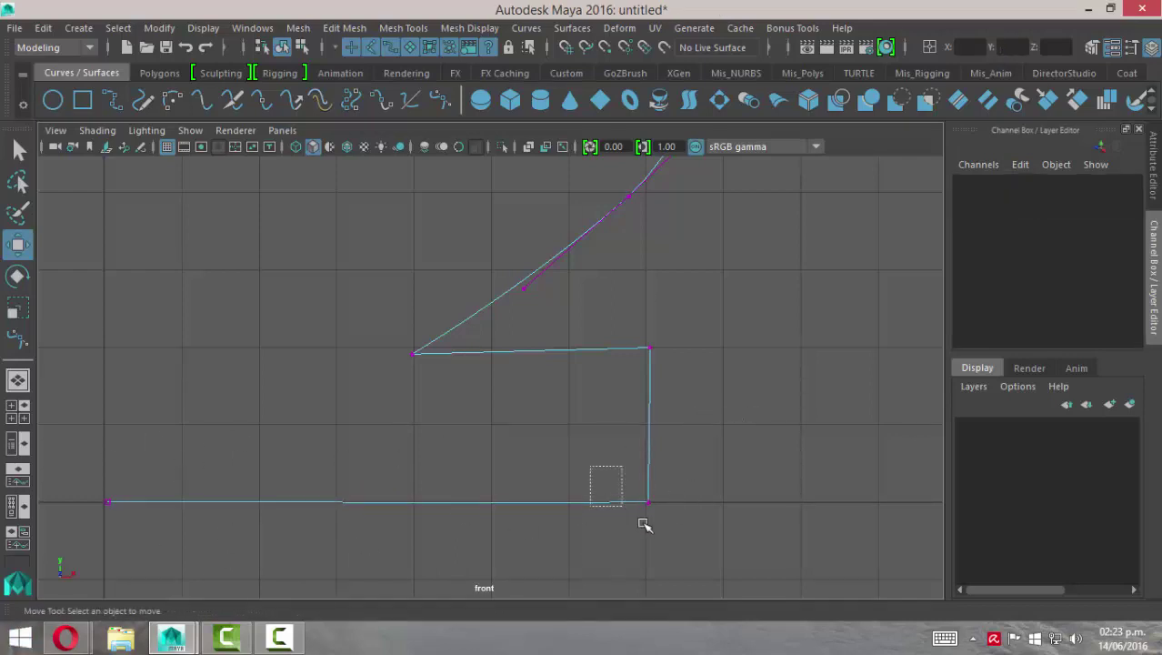
drag(593, 468, 648, 528)
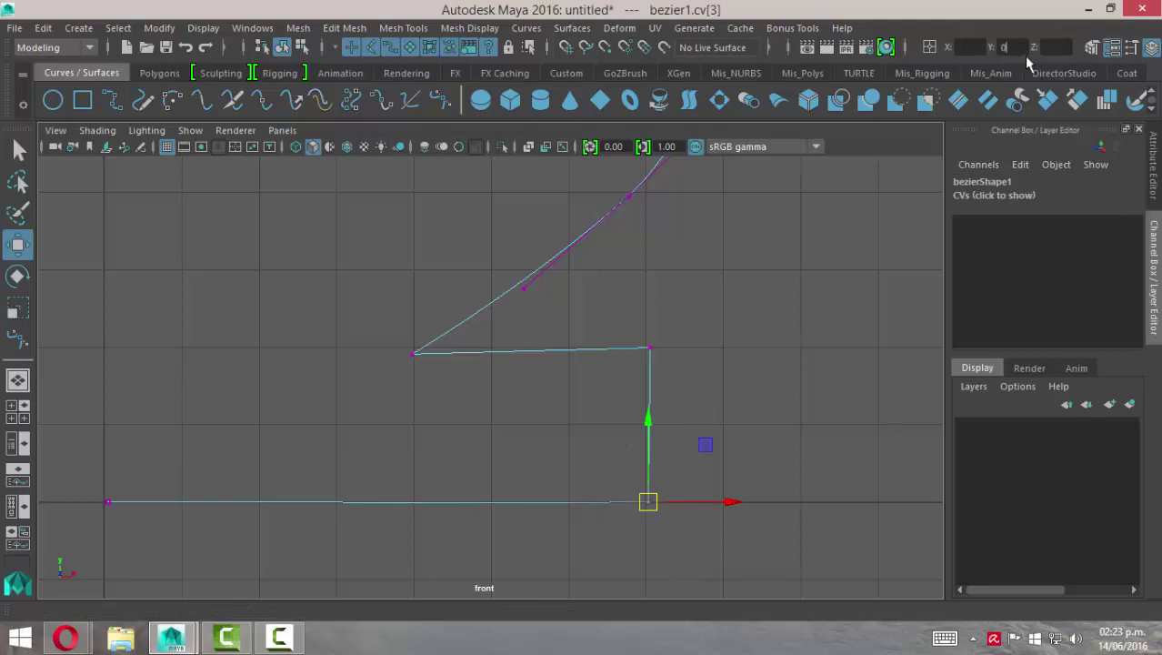
drag(97, 482, 329, 514)
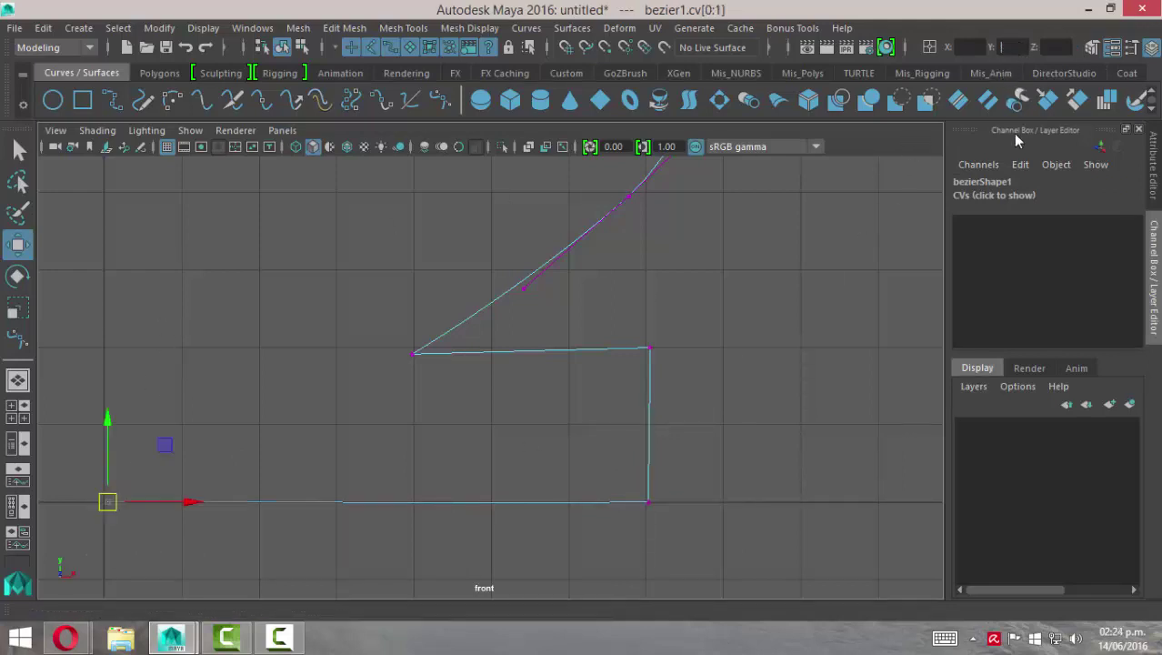
click(202, 397)
drag(61, 464, 133, 555)
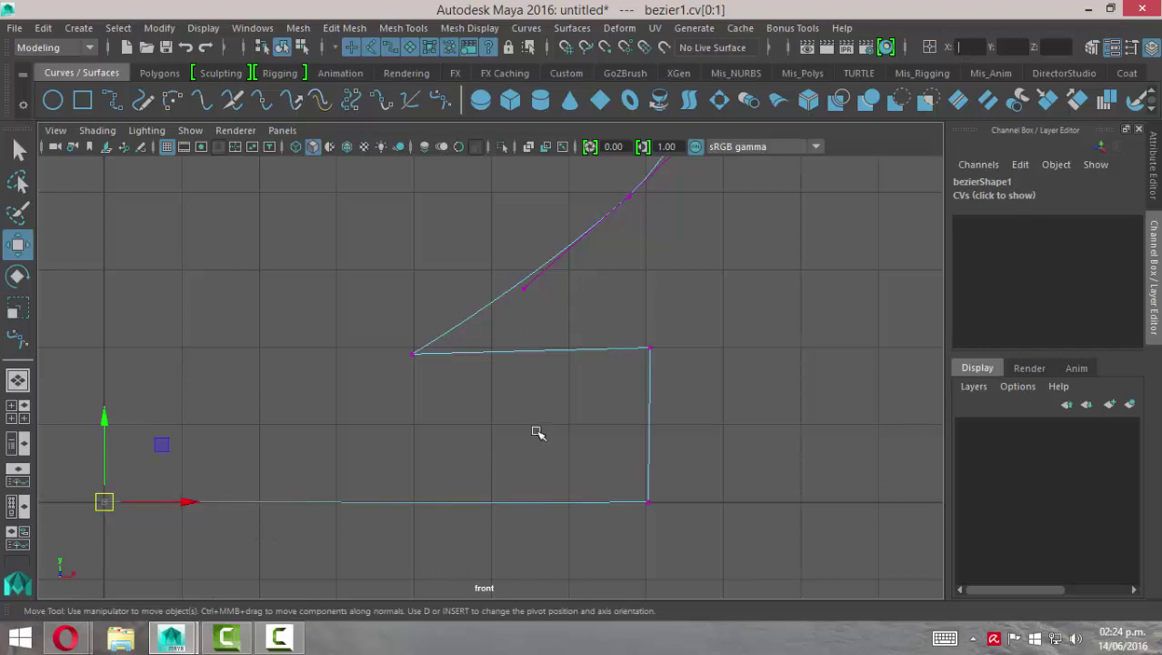
drag(338, 330, 545, 414)
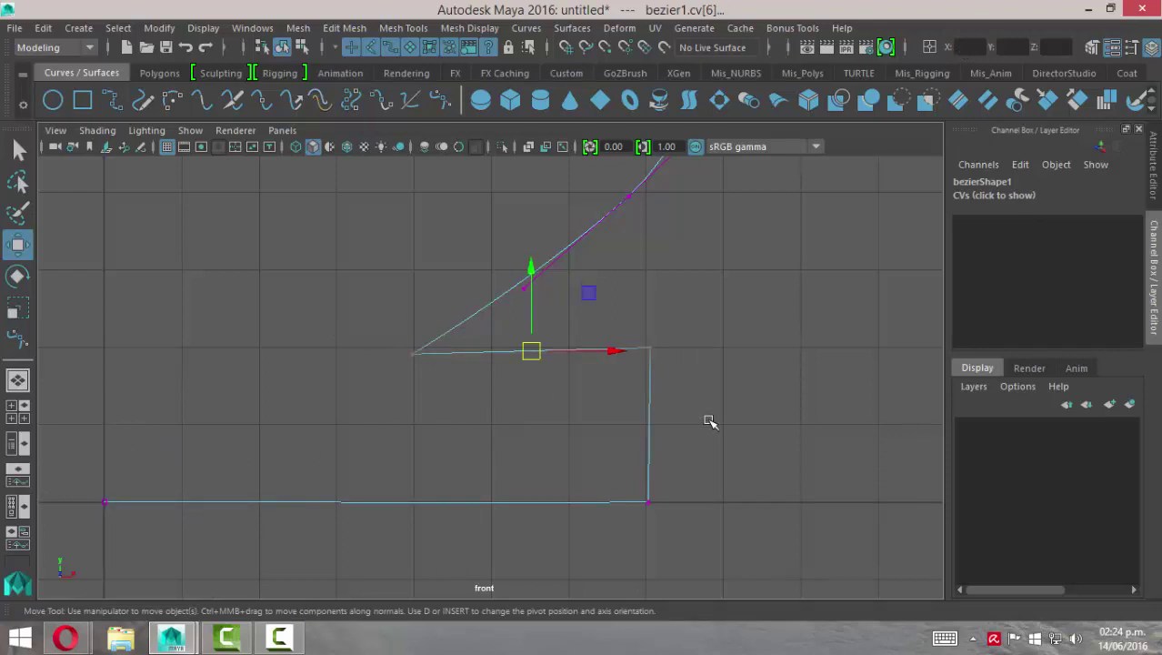
key(r)
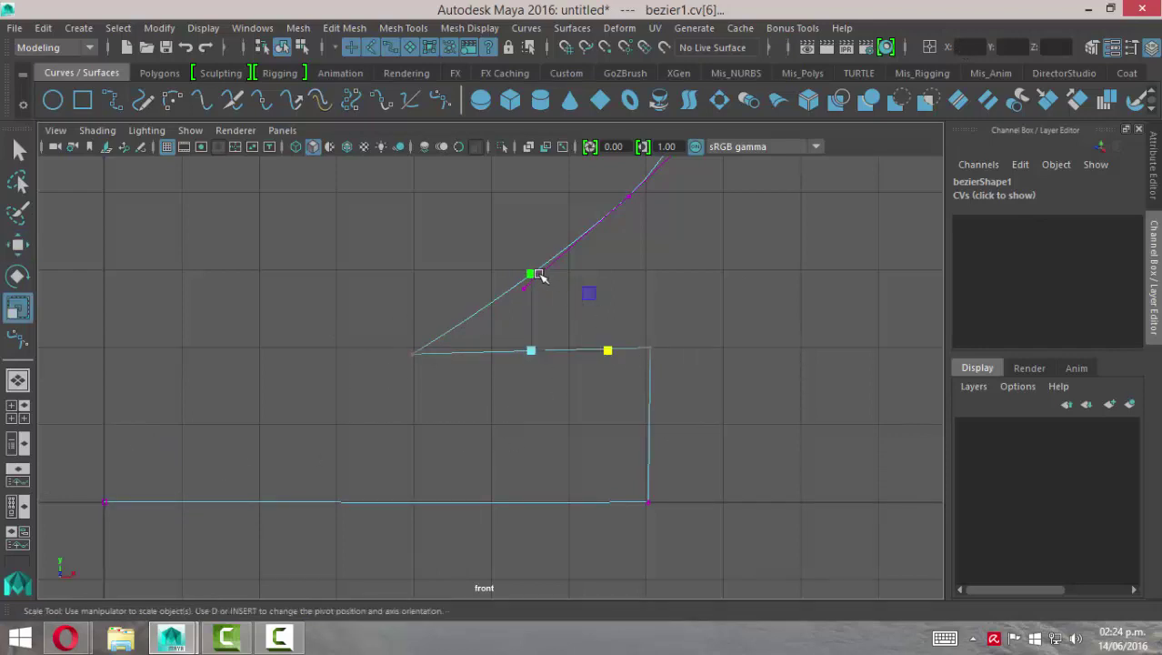
drag(539, 276, 524, 557)
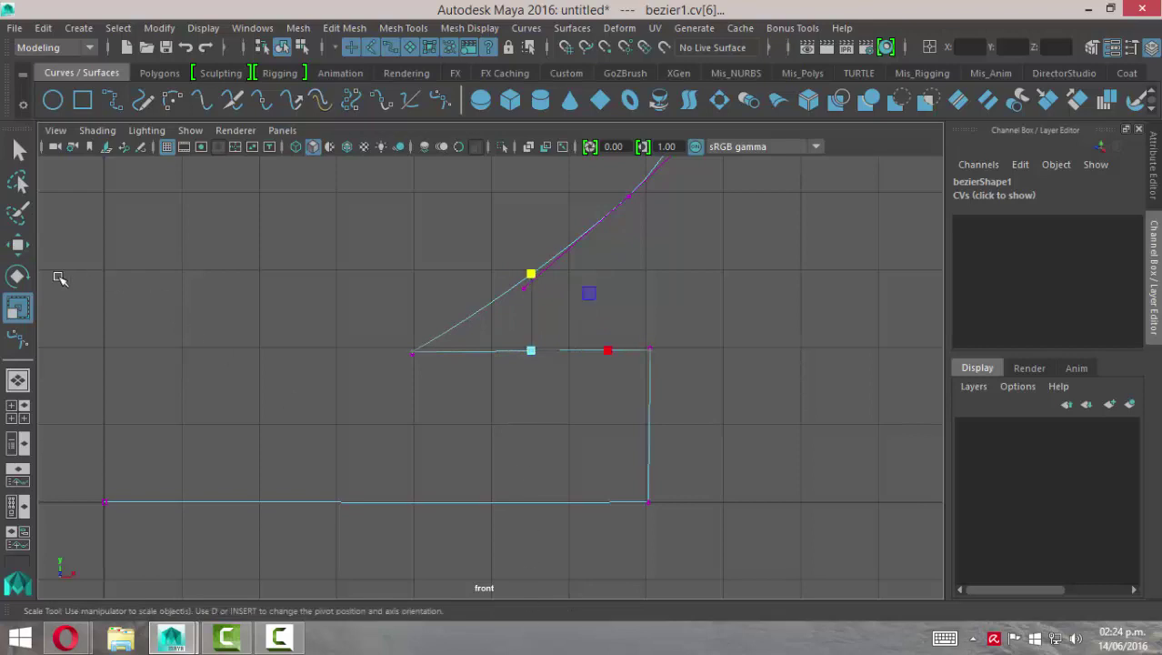
Step: Scale the vertical step's middle vertex handles horizontally to straighten the step
key(w)
drag(642, 324, 680, 556)
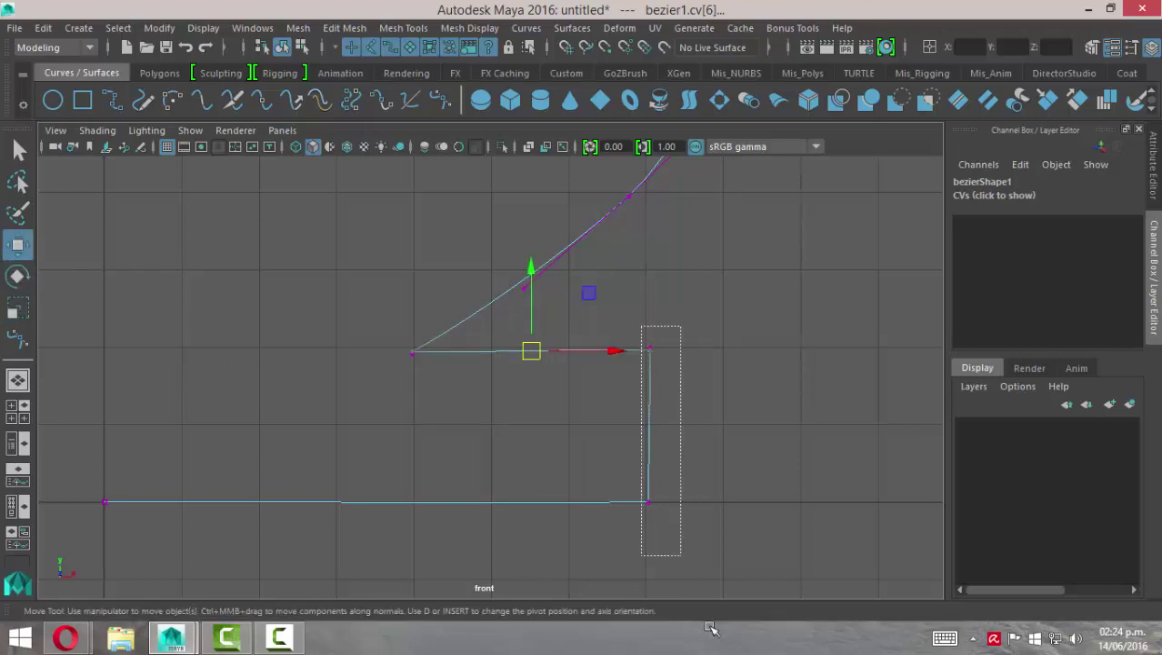
key(r)
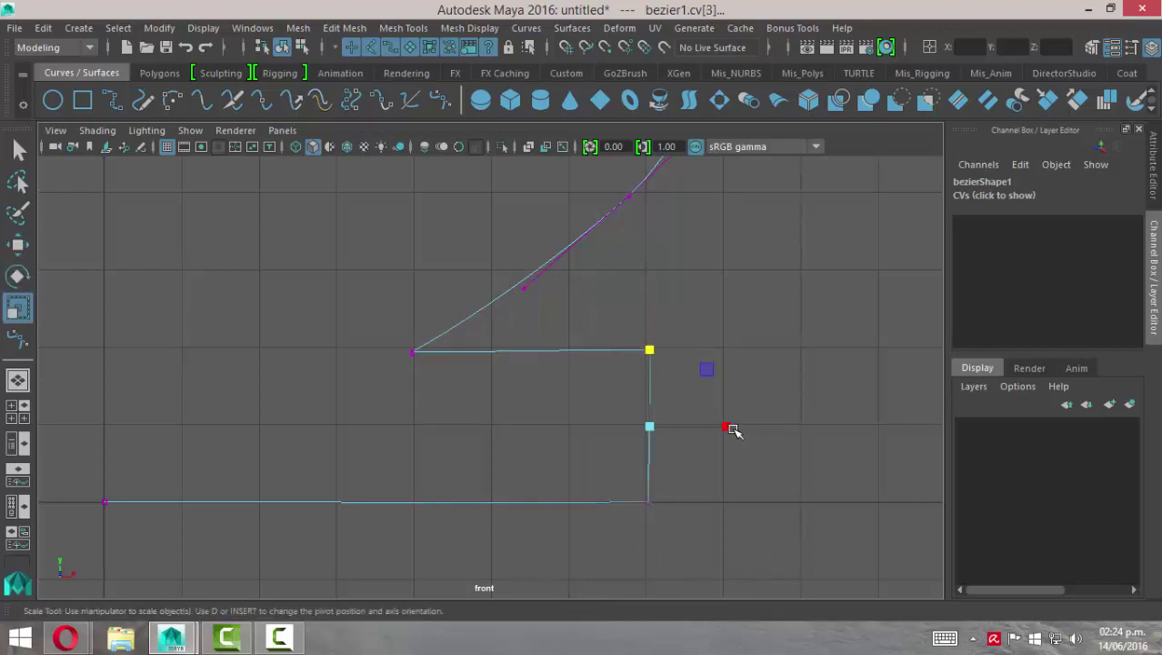
drag(730, 425, 595, 425)
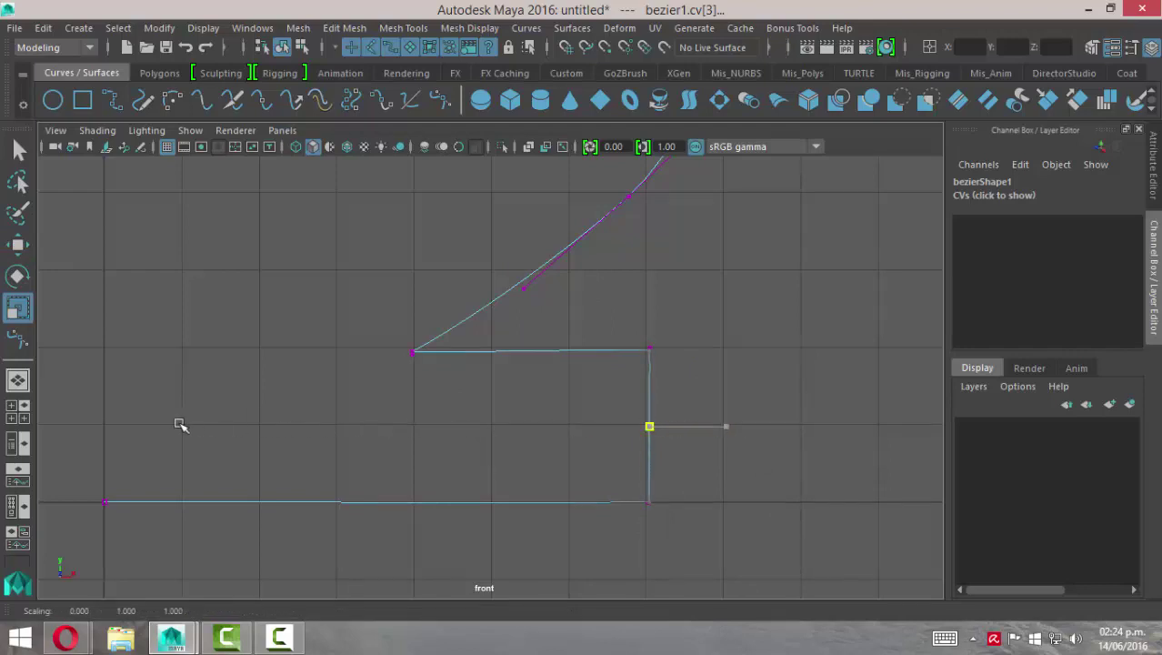
drag(179, 424, 83, 422)
Step: Return to object selection, inspect the foot's top-right corner, then frame the whole profile
click(5, 148)
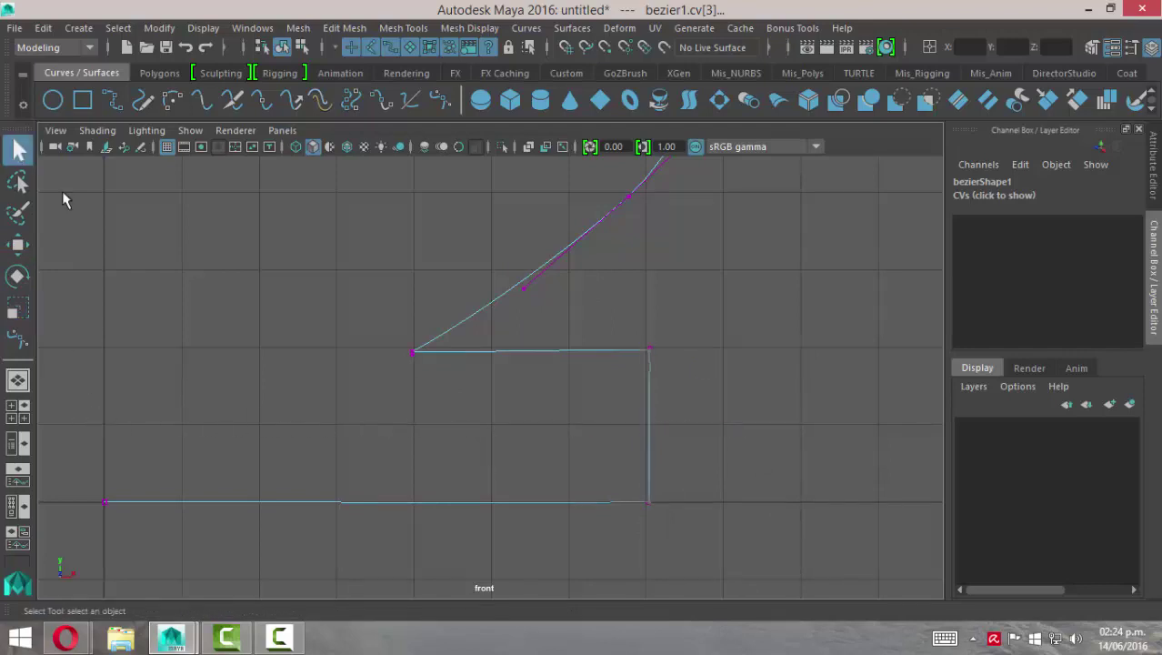
click(700, 296)
alt+middle_drag(688, 338, 691, 388)
mouse_move(691, 388)
alt+right_down()
mouse_move(832, 473)
mouse_move(814, 353)
alt+right_up()
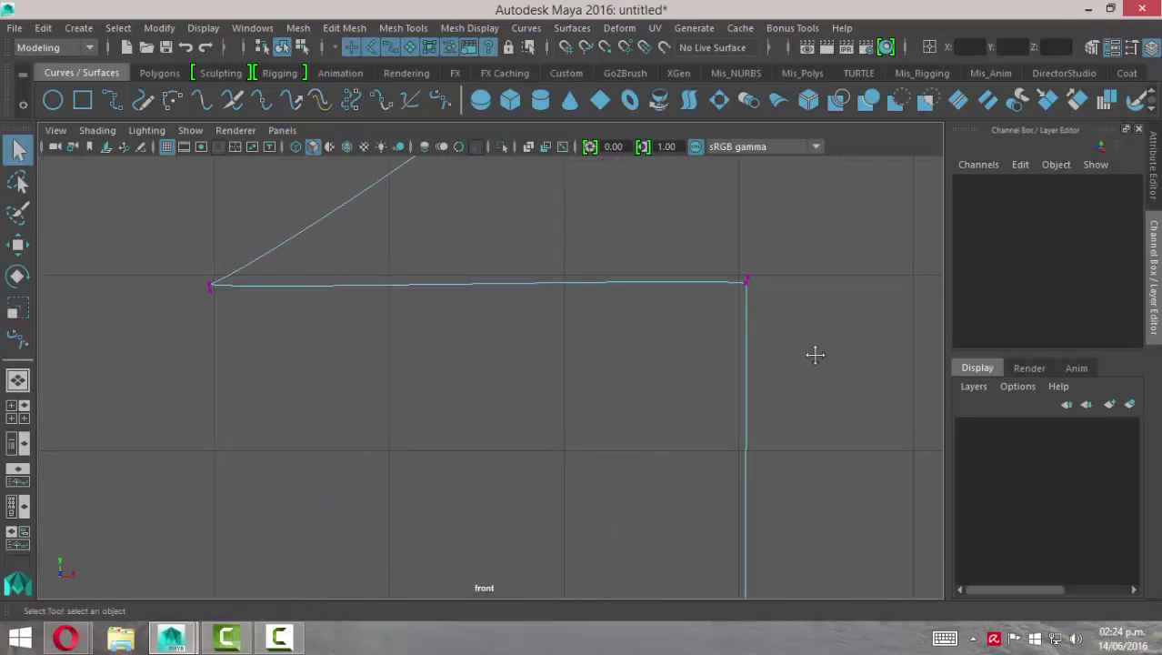
alt+middle_drag(814, 353, 571, 337)
alt+right_drag(571, 338, 742, 325)
mouse_move(742, 324)
alt+middle_down()
mouse_move(600, 342)
mouse_move(721, 337)
alt+middle_up()
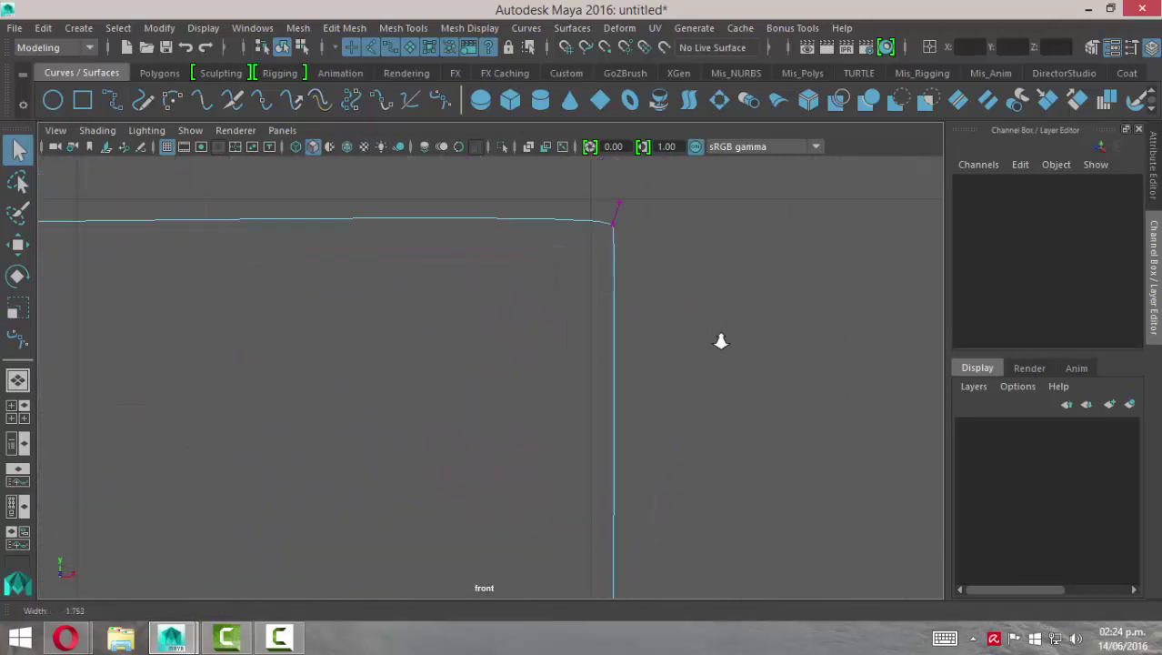
alt+right_drag(721, 449, 574, 519)
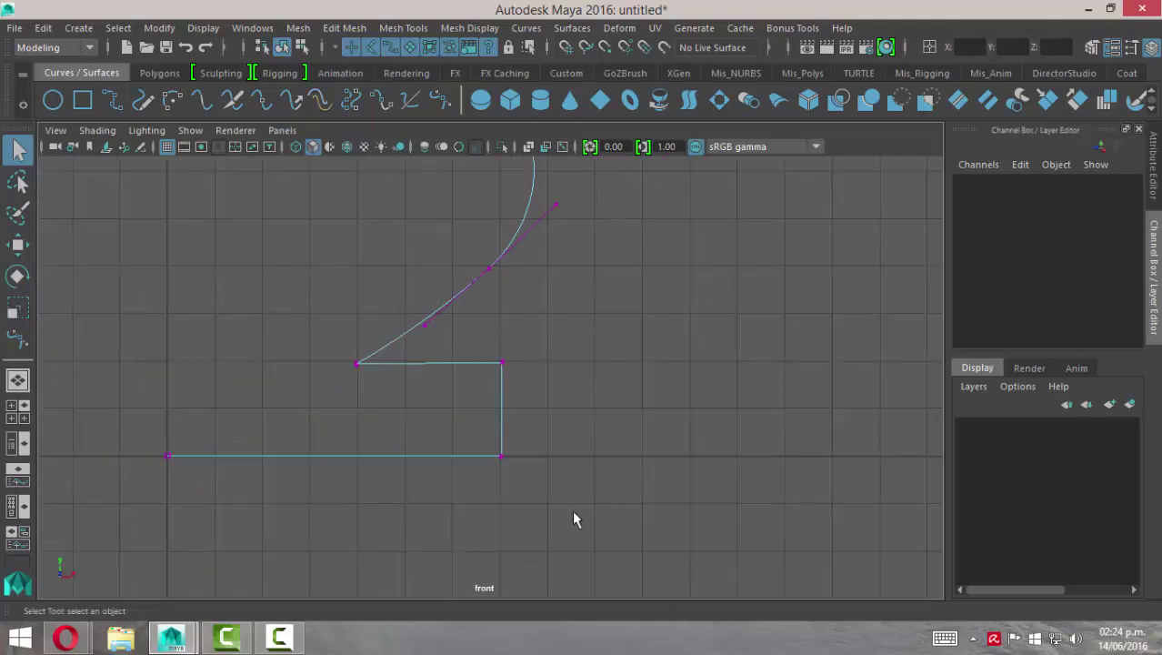
alt+middle_drag(514, 270, 479, 218)
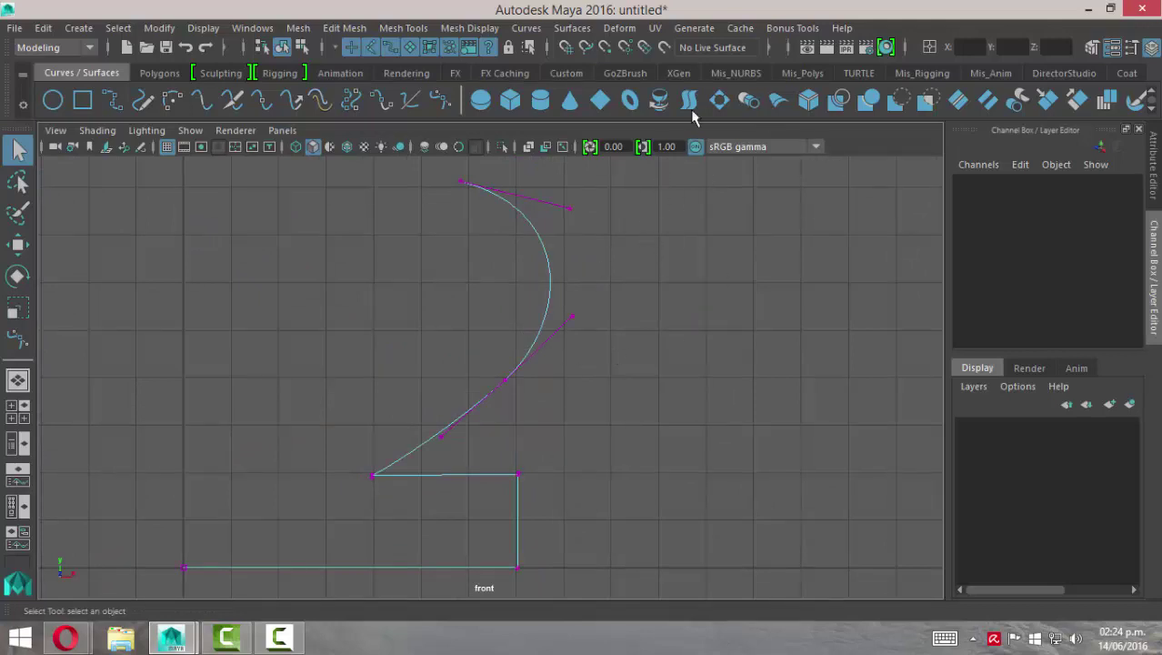
Step: Revolve bezier1 360° around Y with 8 segments into a NURBS surface, revolvedSurface1
click(575, 28)
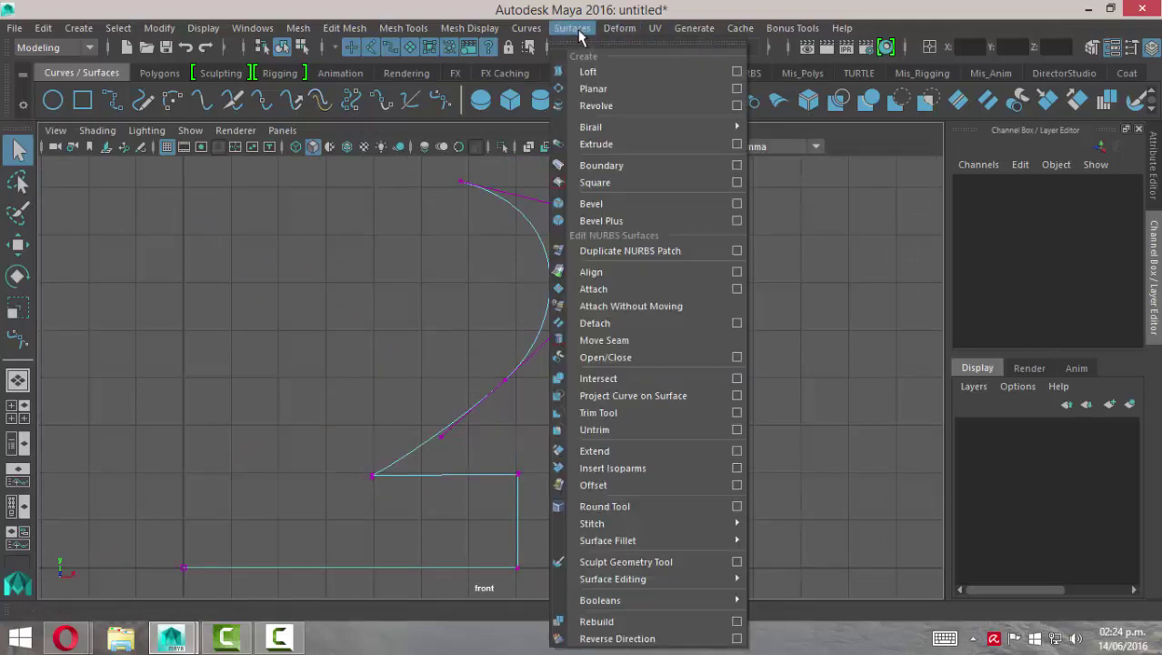
click(737, 107)
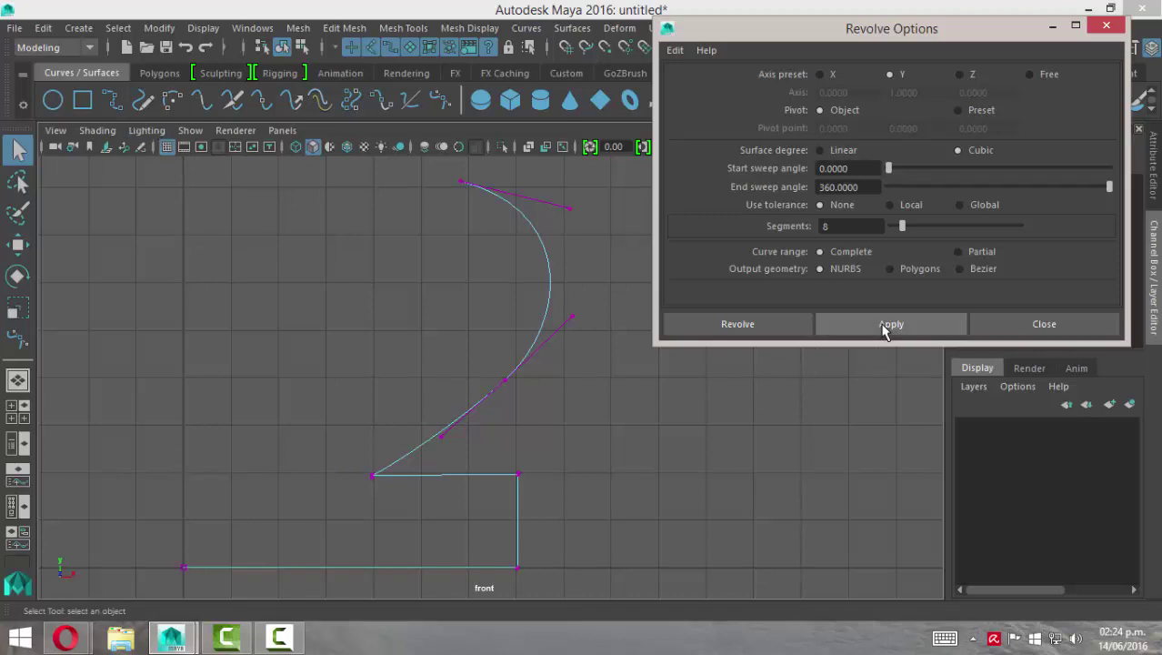
right_click(551, 197)
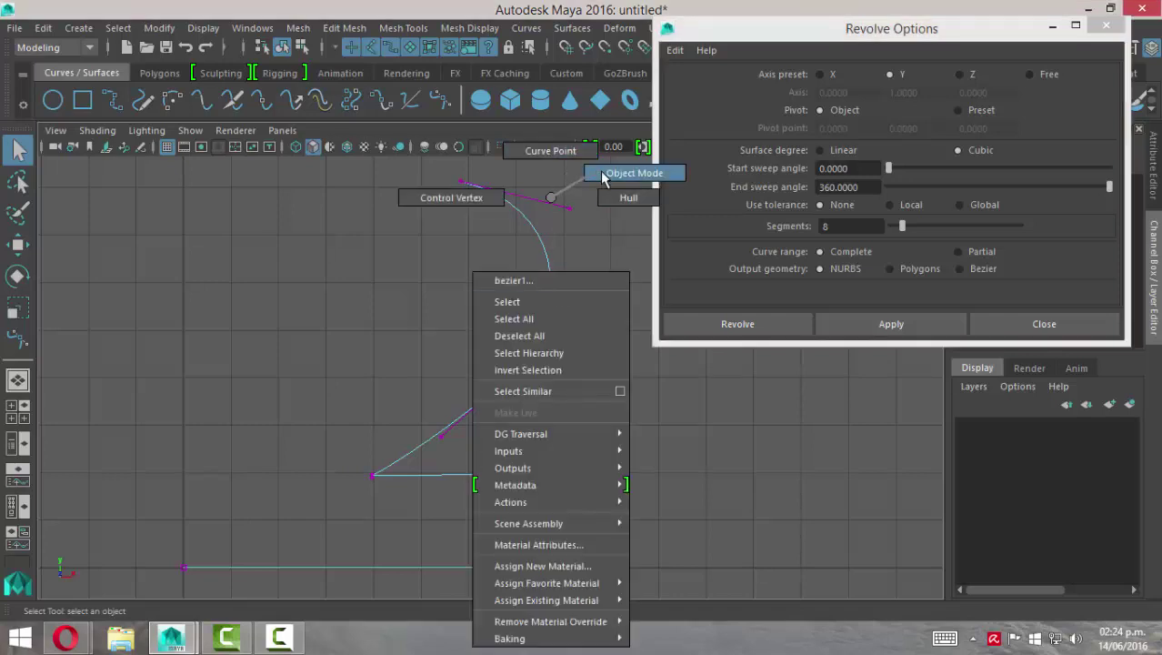
click(602, 173)
click(955, 330)
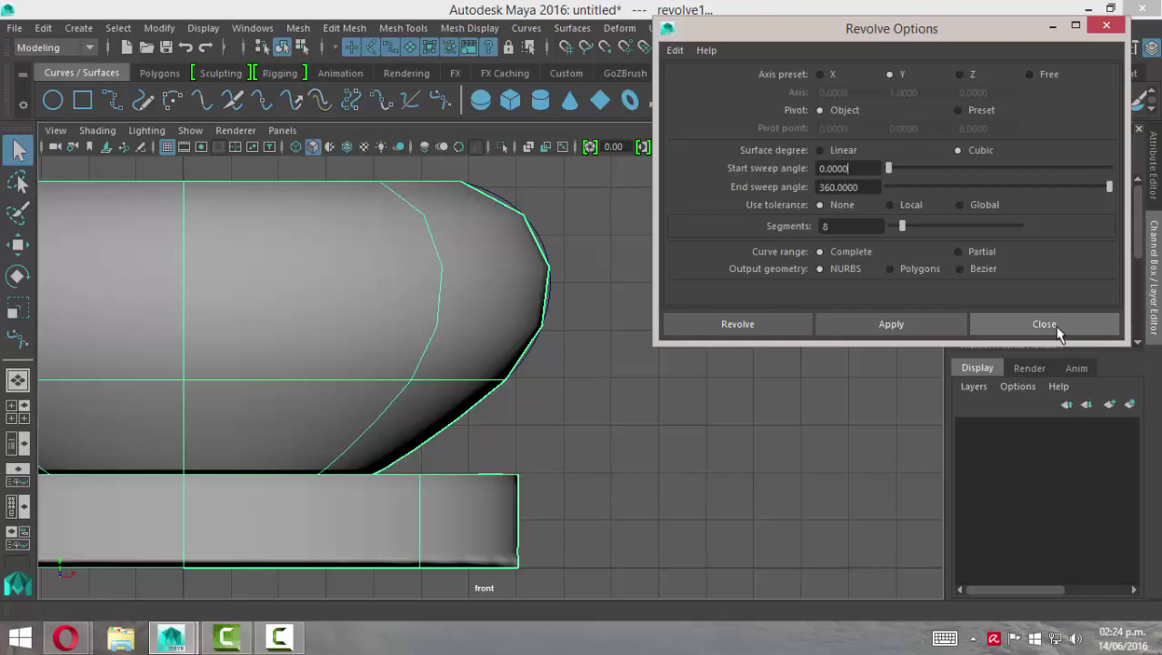
click(1055, 329)
scroll(546, 435, down, 3)
Step: Maximise the perspective view, orbit and zoom around the revolved bowl, and pick its profile curve
key(space)
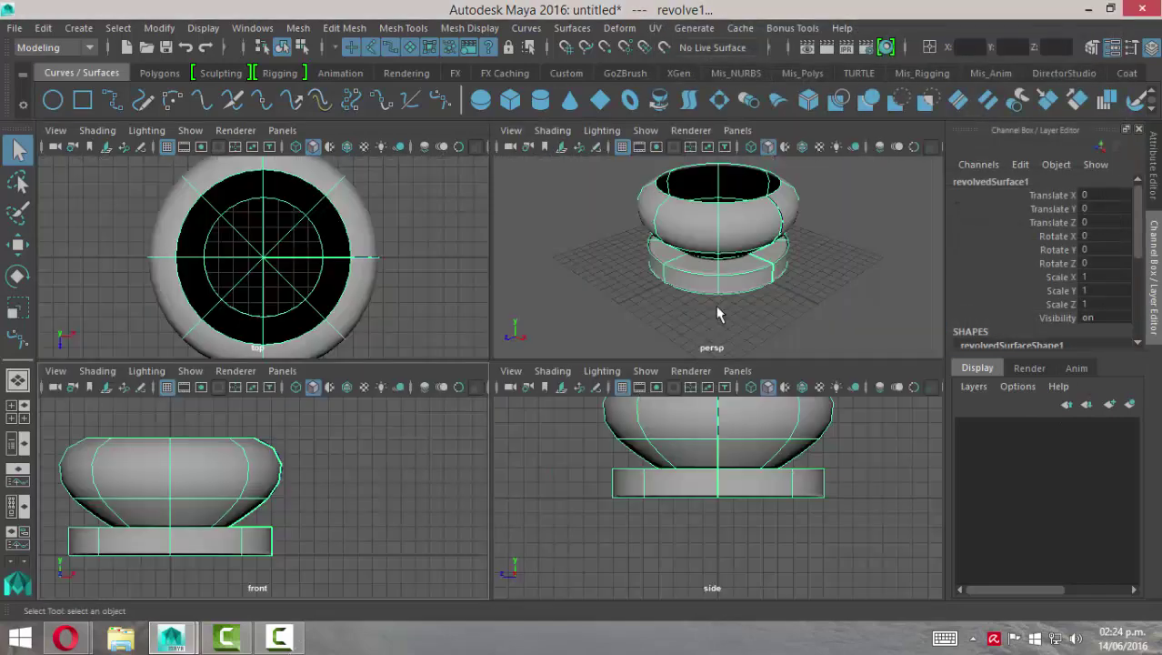
key(space)
mouse_move(727, 314)
alt+mouse_down()
mouse_move(555, 382)
mouse_move(627, 428)
mouse_move(700, 364)
mouse_move(697, 329)
alt+mouse_up()
alt+right_drag(659, 415, 741, 401)
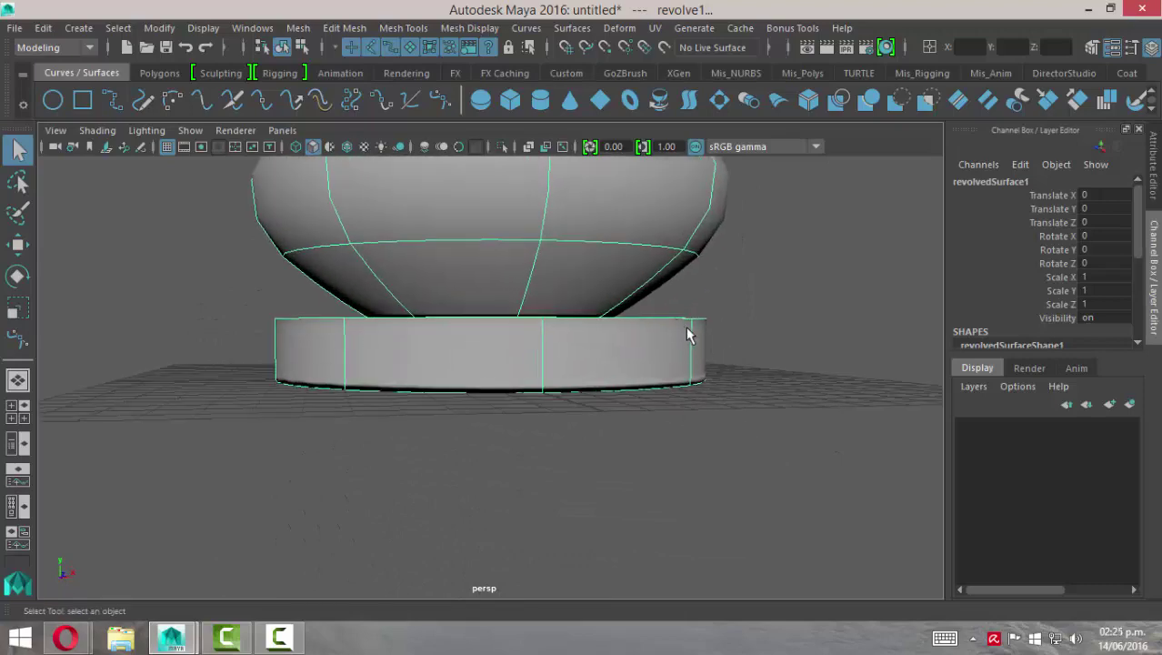
alt+drag(693, 330, 622, 387)
mouse_move(705, 401)
alt+mouse_down()
mouse_move(460, 379)
mouse_move(491, 349)
mouse_move(584, 317)
mouse_move(615, 283)
mouse_move(656, 340)
mouse_move(654, 428)
mouse_move(630, 410)
mouse_move(682, 449)
mouse_move(653, 433)
mouse_move(598, 300)
alt+mouse_up()
scroll(718, 427, up, 2)
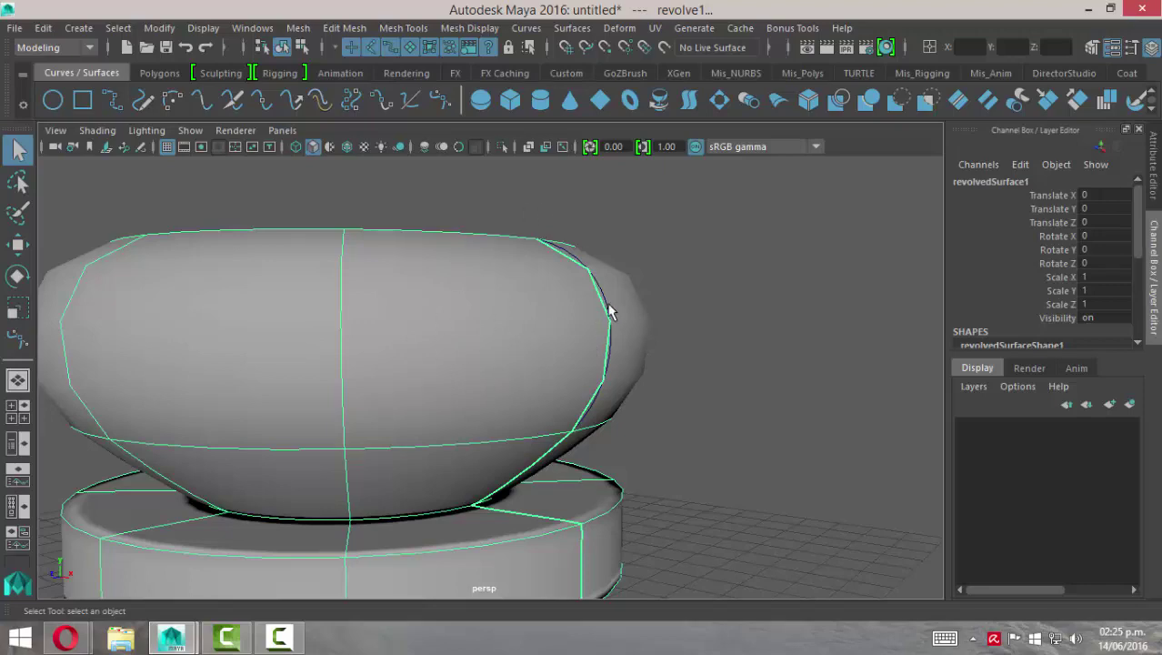
mouse_move(614, 311)
alt+right_down()
mouse_move(723, 432)
mouse_move(672, 362)
alt+right_up()
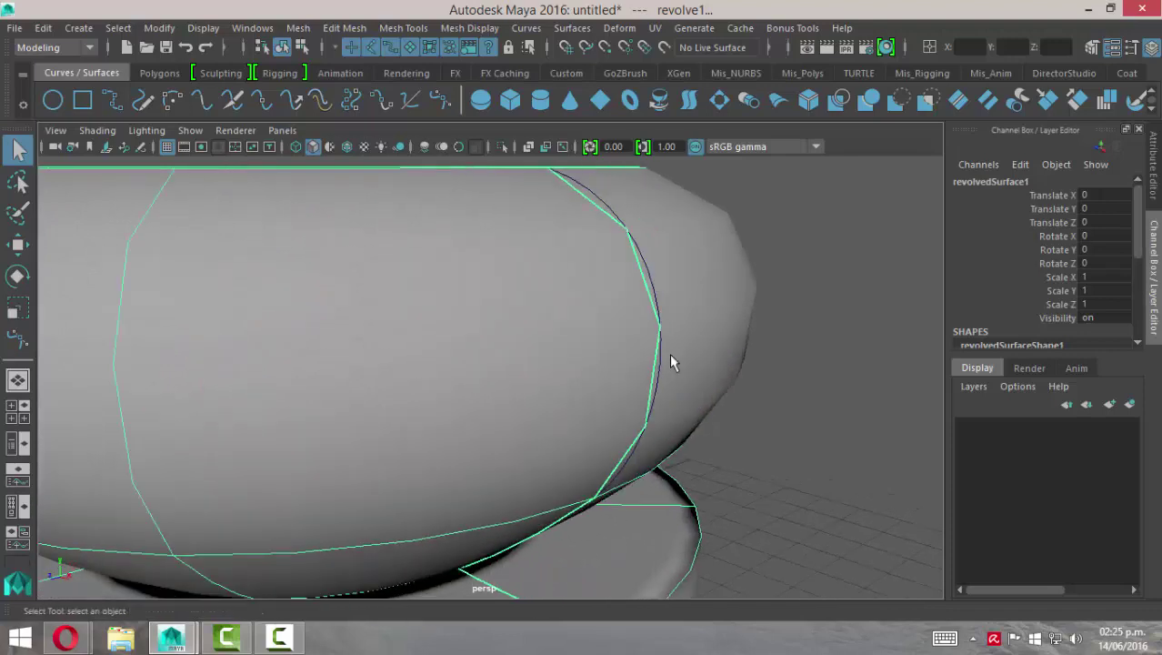
click(652, 286)
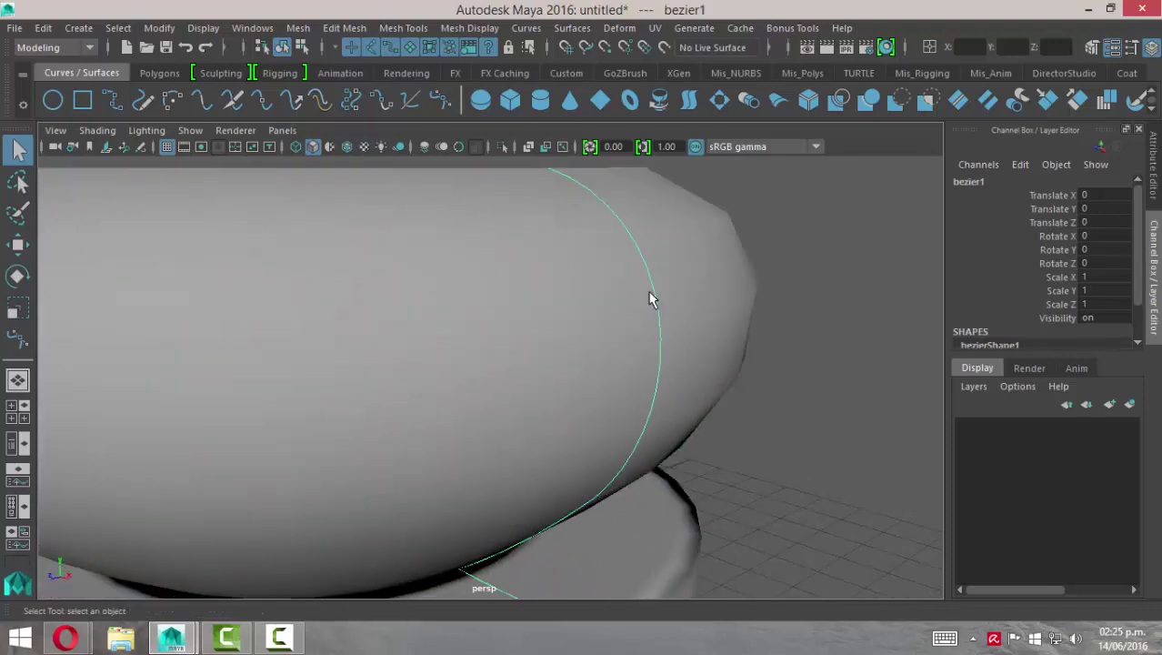
Step: Show the profile curve's control vertices, deselect it, and select the revolved surface
right_drag(652, 289, 550, 180)
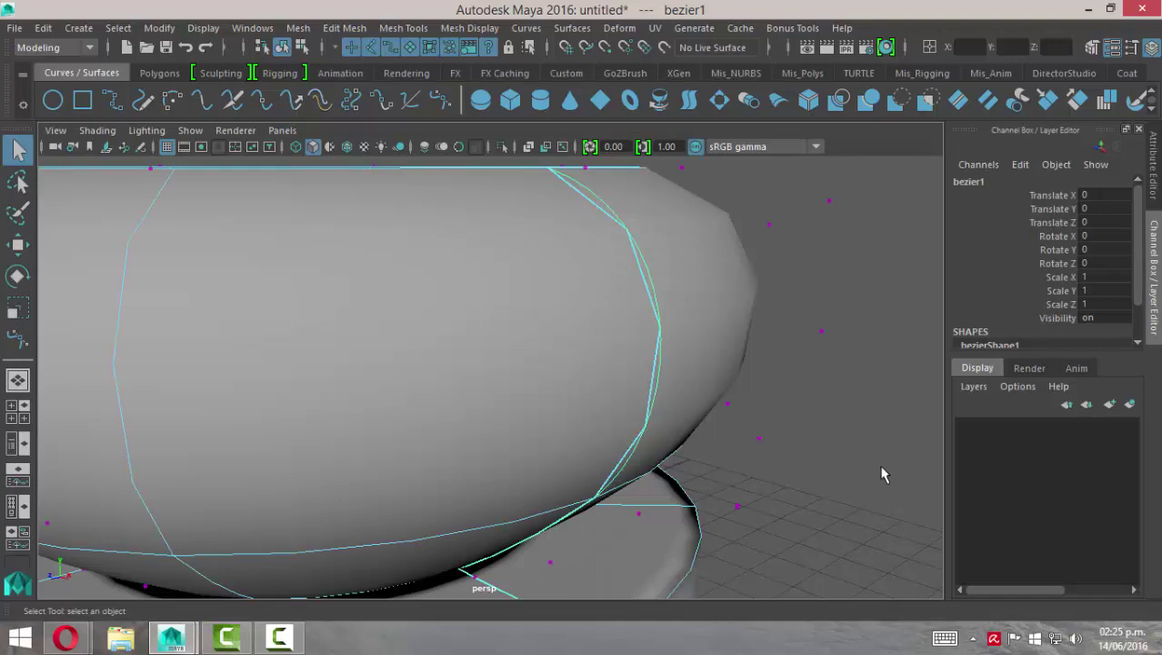
click(882, 474)
right_drag(517, 303, 543, 228)
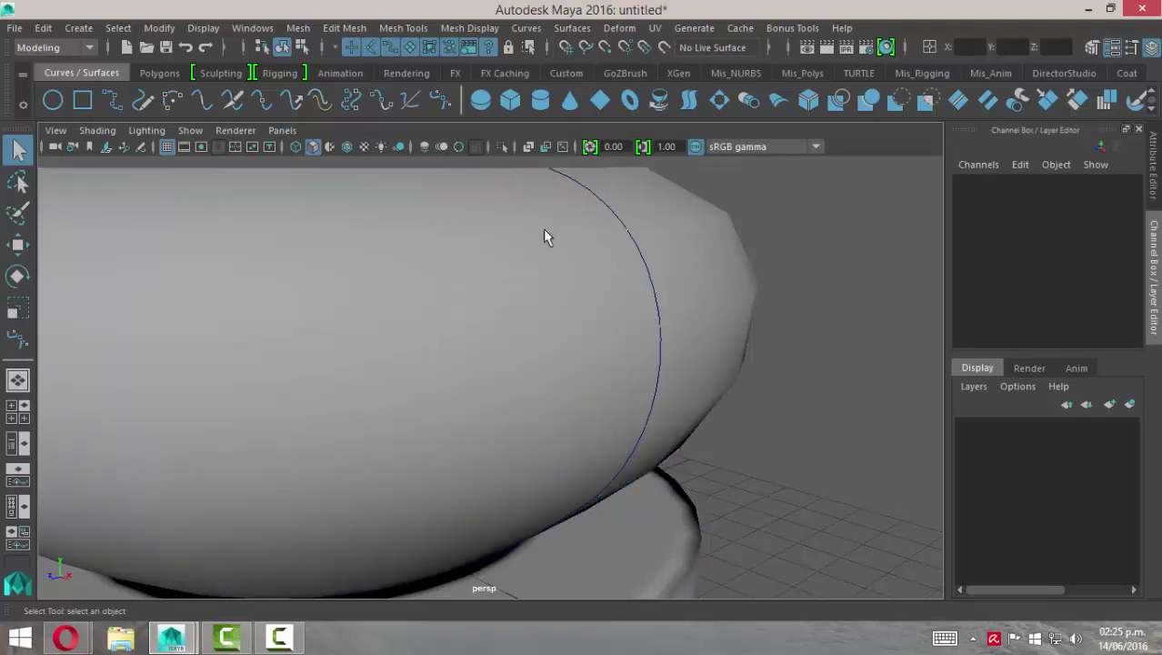
click(578, 409)
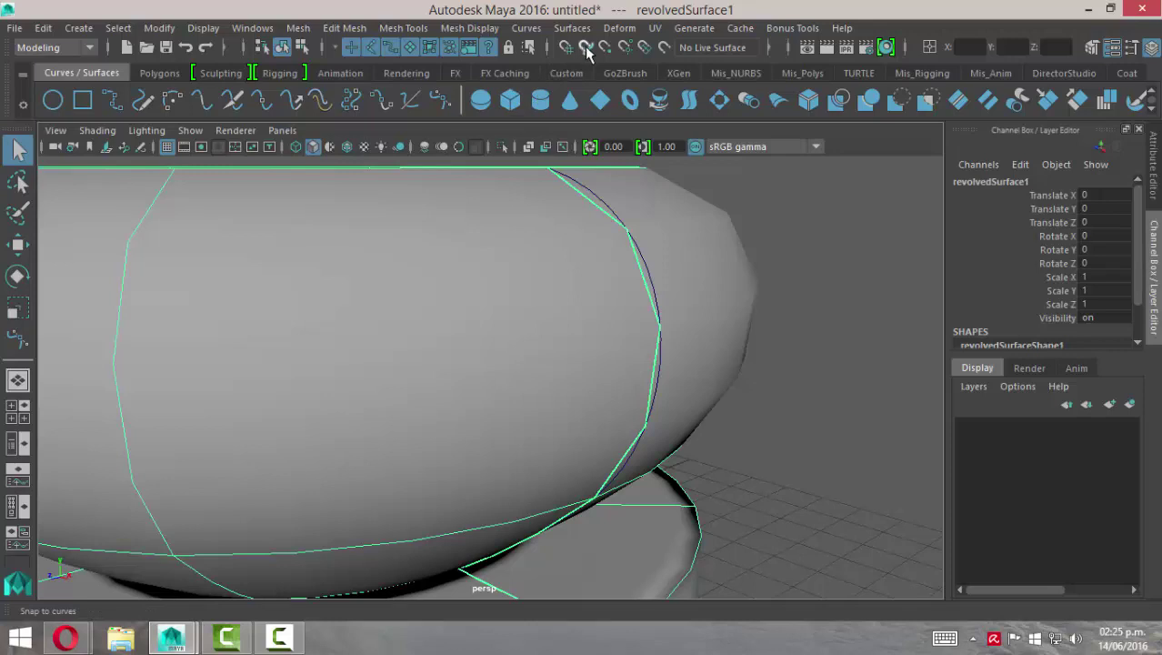
Step: Set the selection mask to curves only and pick bezier1 through the bowl surface
right_click(351, 47)
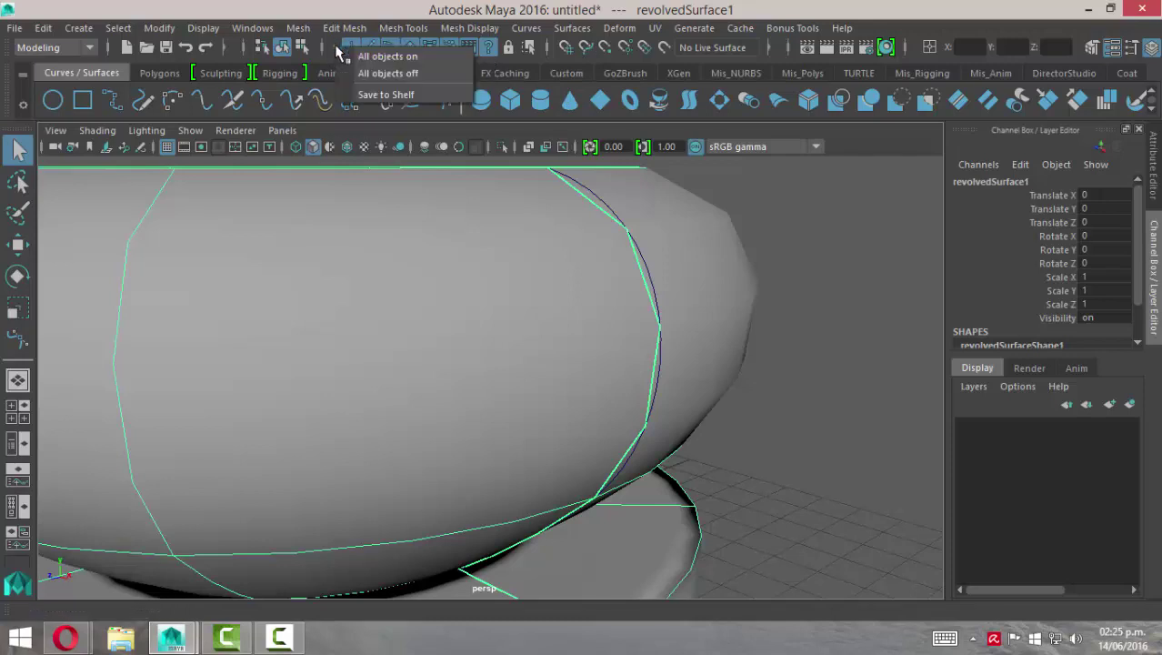
click(387, 75)
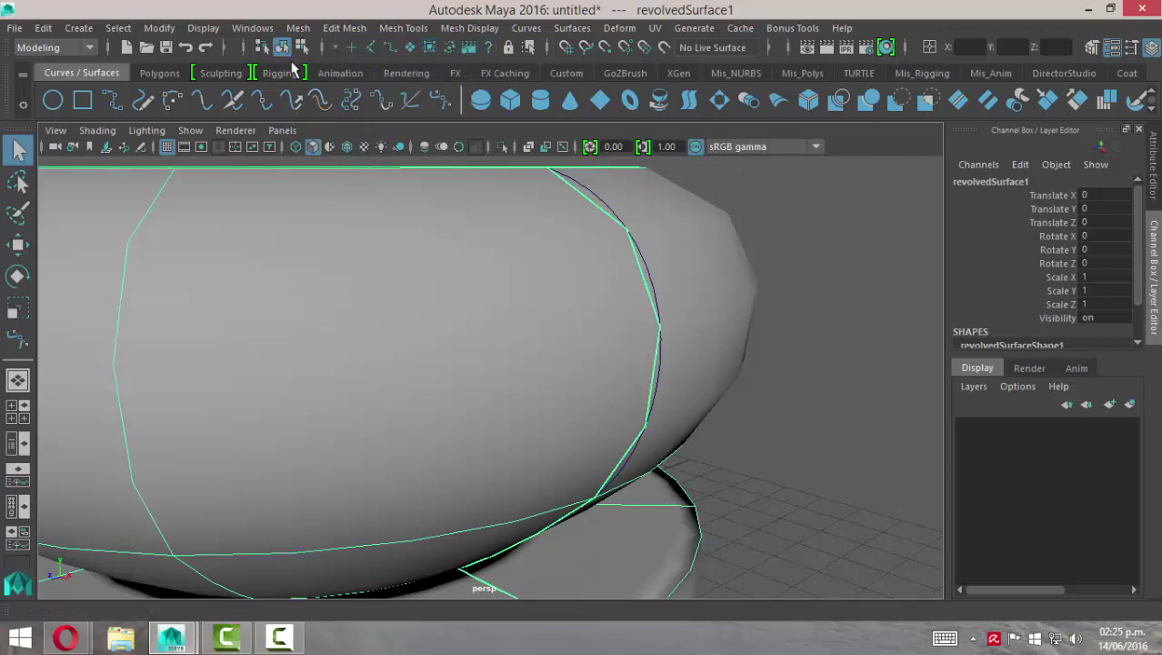
click(391, 48)
click(836, 473)
click(659, 325)
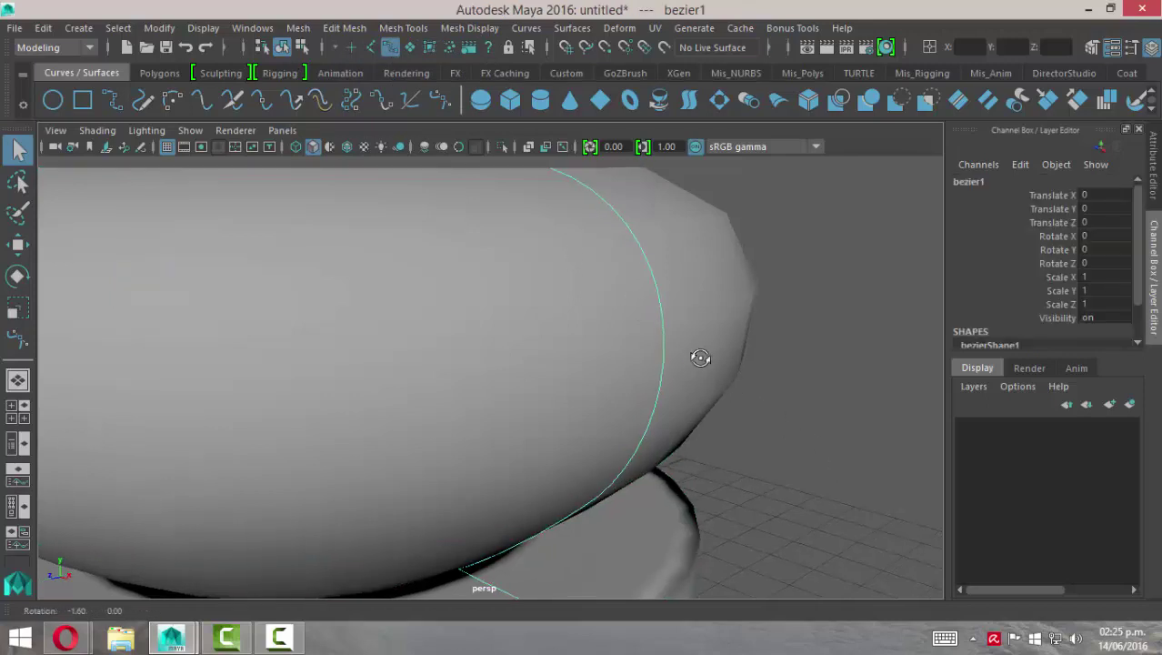
scroll(698, 345, up, 2)
right_click(695, 288)
click(641, 205)
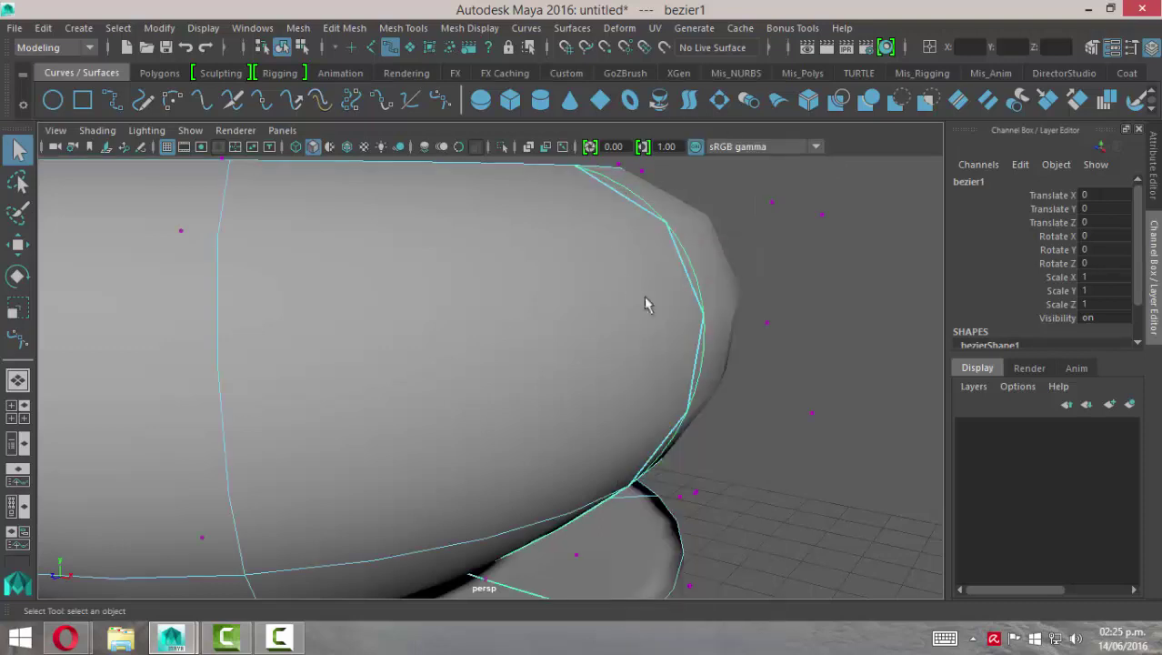
Step: Drag bezier1's wall and rim control points outward to widen the bowl and flare the rim
right_click(695, 271)
click(596, 197)
alt+drag(789, 373, 780, 374)
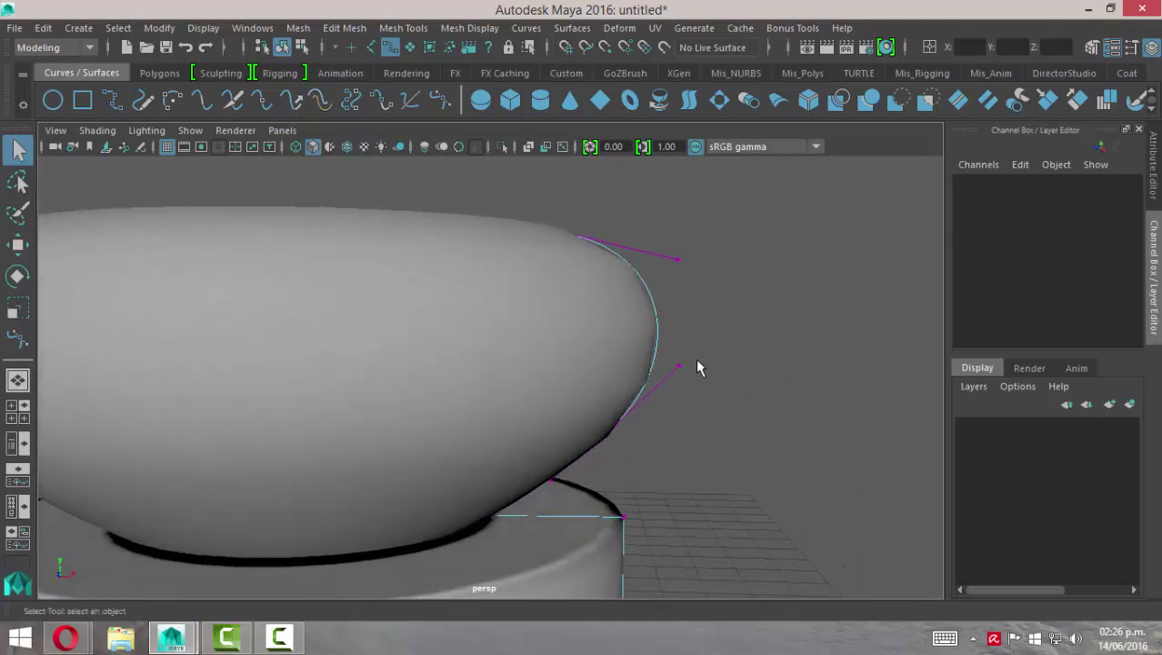
drag(667, 342, 724, 429)
key(w)
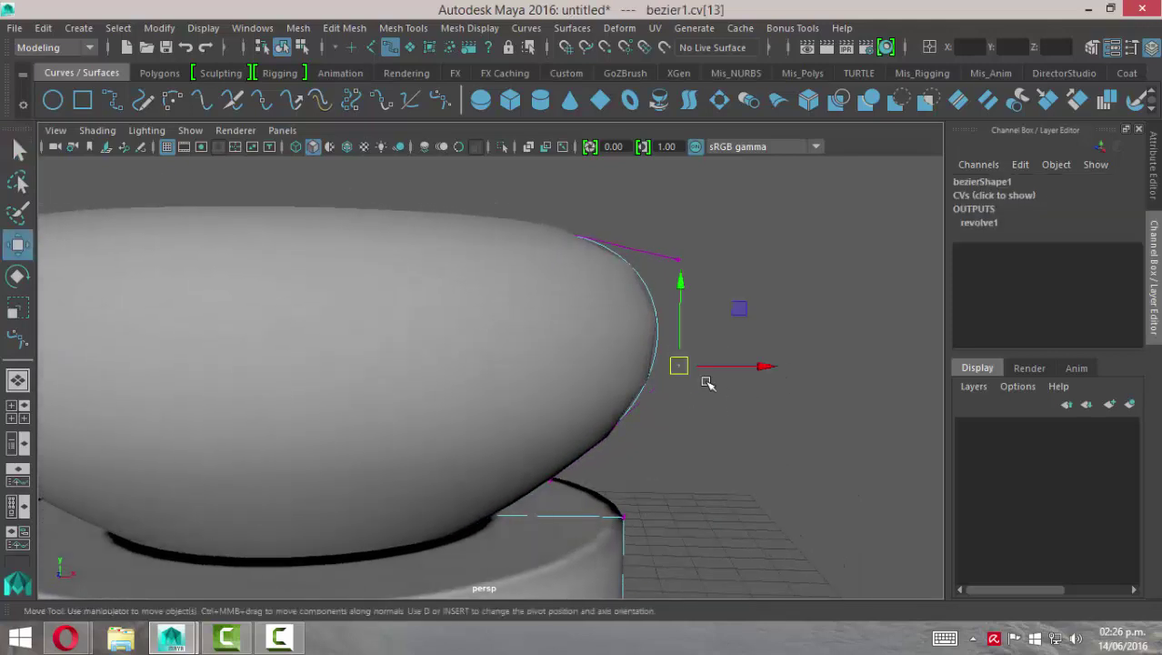
mouse_move(680, 366)
mouse_down()
mouse_move(739, 383)
mouse_move(755, 426)
mouse_move(767, 351)
mouse_move(733, 303)
mouse_move(687, 298)
mouse_move(656, 340)
mouse_move(700, 383)
mouse_move(655, 333)
mouse_move(692, 368)
mouse_move(692, 343)
mouse_move(713, 372)
mouse_up()
click(677, 258)
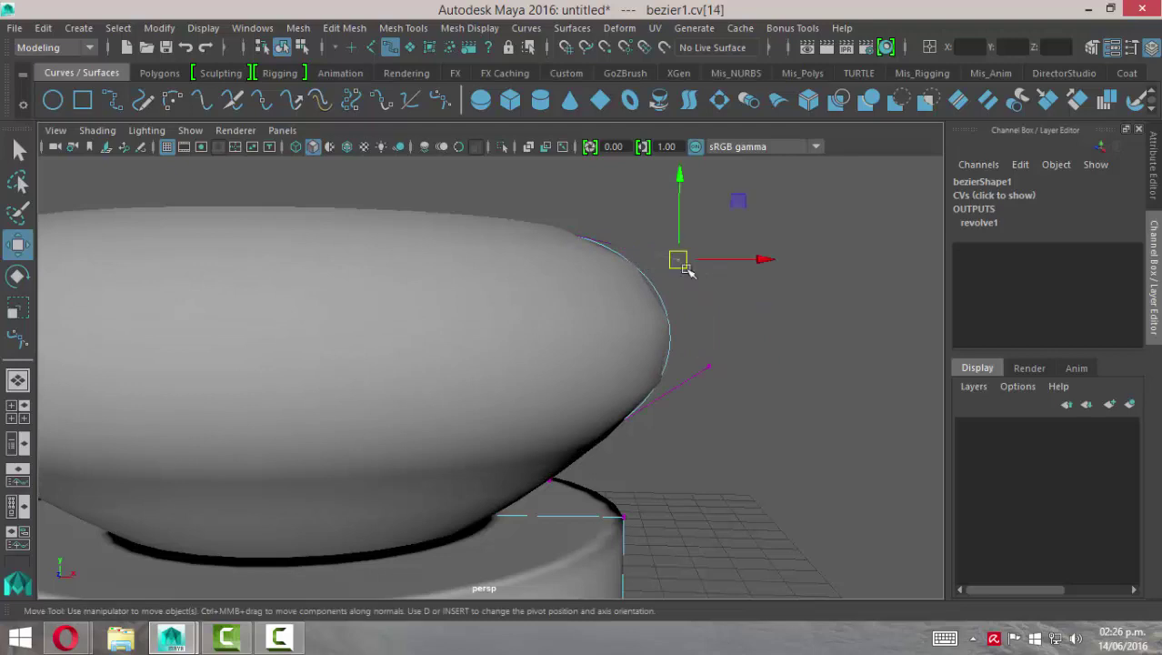
mouse_move(677, 260)
mouse_down()
mouse_move(677, 182)
mouse_move(741, 214)
mouse_move(768, 267)
mouse_move(772, 243)
mouse_move(775, 289)
mouse_up()
Step: Zoom out to a front-on view of the bowl and clear the control point selection
alt+right_drag(775, 289, 623, 332)
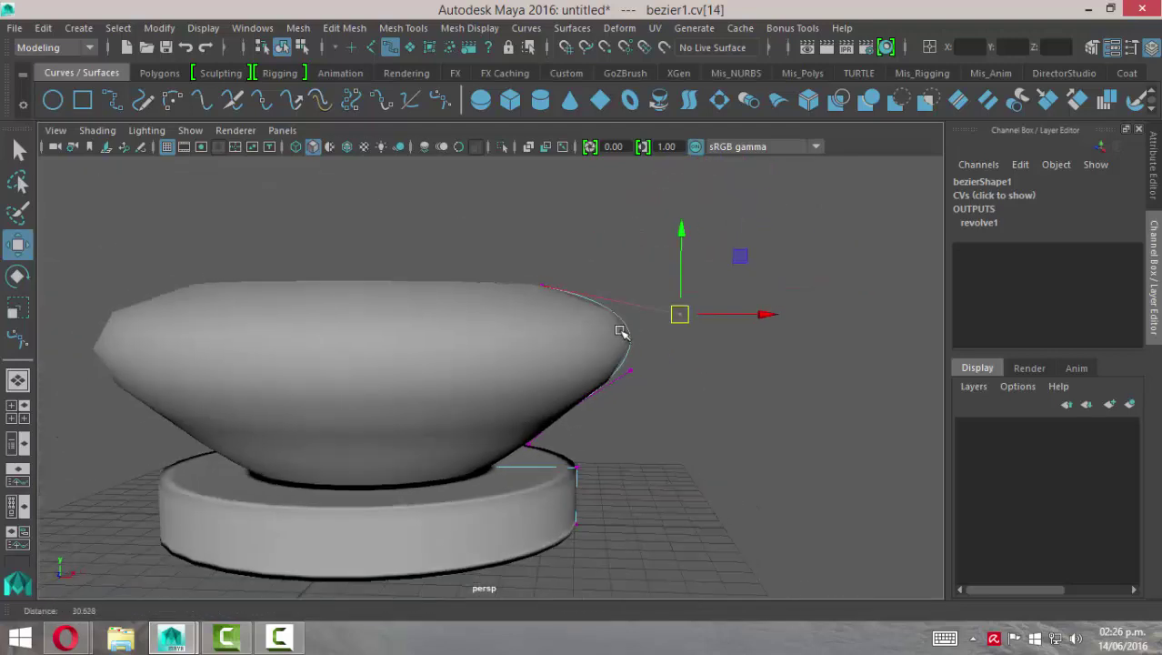
mouse_move(623, 332)
alt+mouse_down()
mouse_move(609, 402)
mouse_move(760, 370)
mouse_move(549, 379)
alt+mouse_up()
key(q)
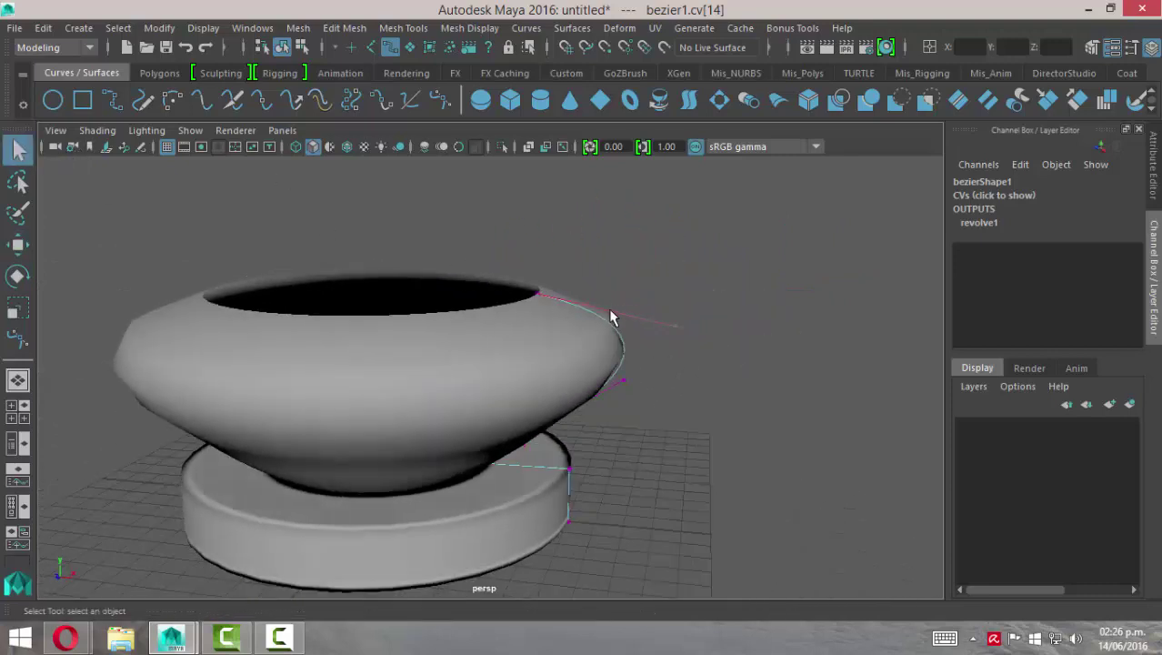
click(561, 352)
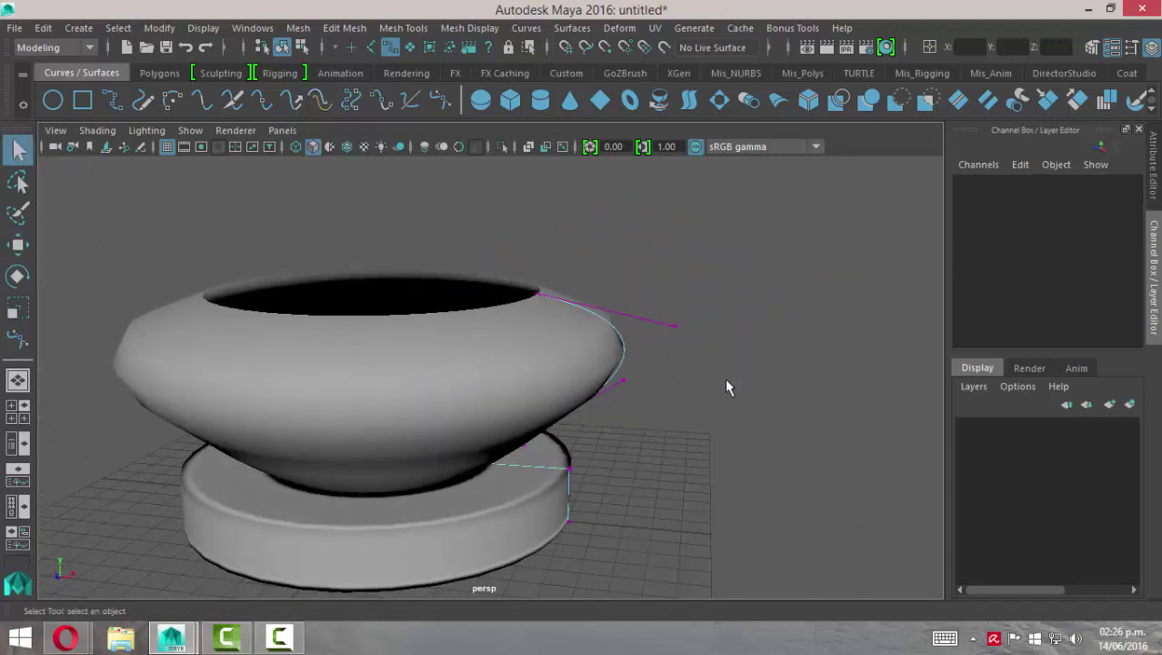
right_drag(622, 354, 699, 157)
right_drag(637, 353, 696, 176)
key(F8)
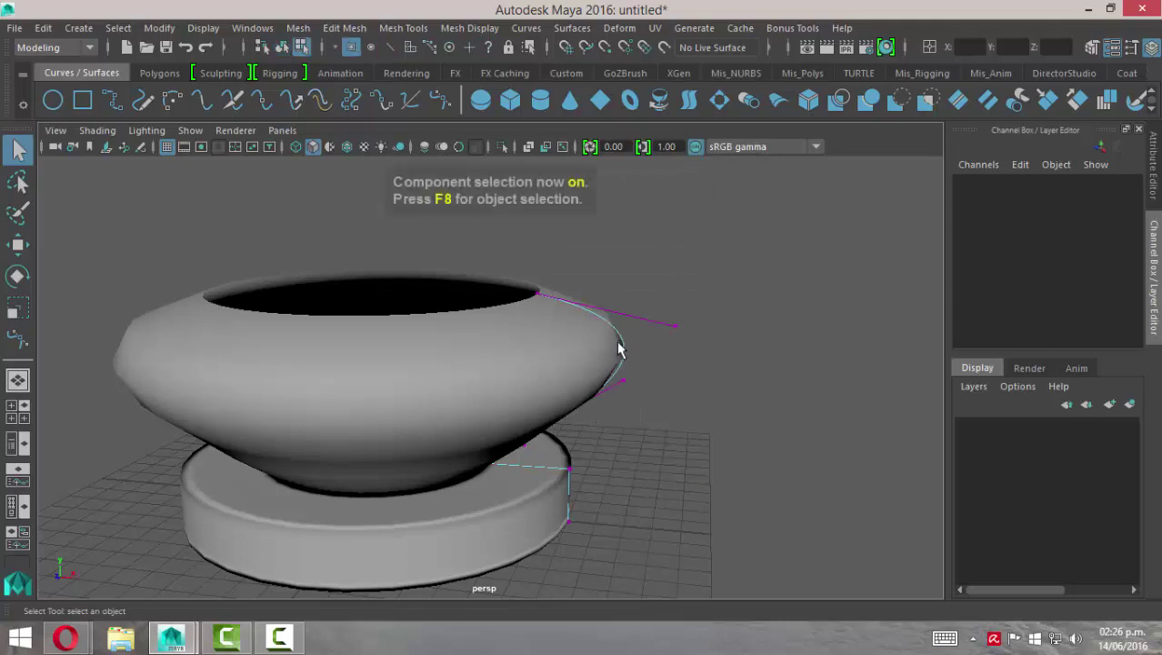
Step: Return to object mode and re-enable picking for all object types
key(F8)
click(715, 403)
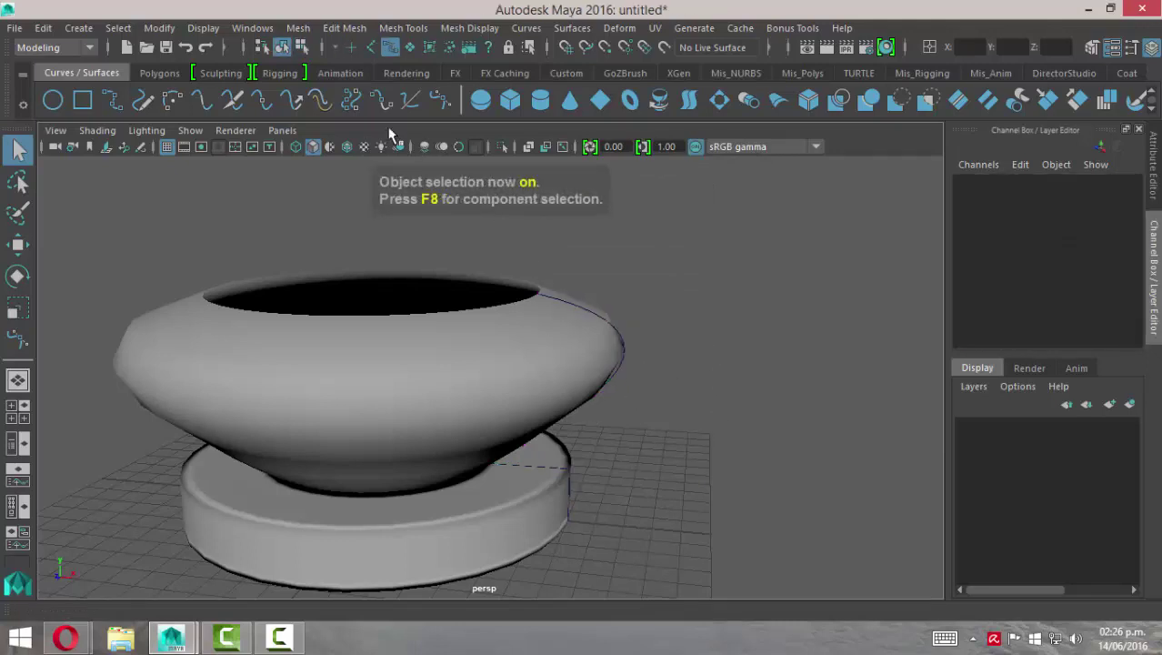
right_click(333, 47)
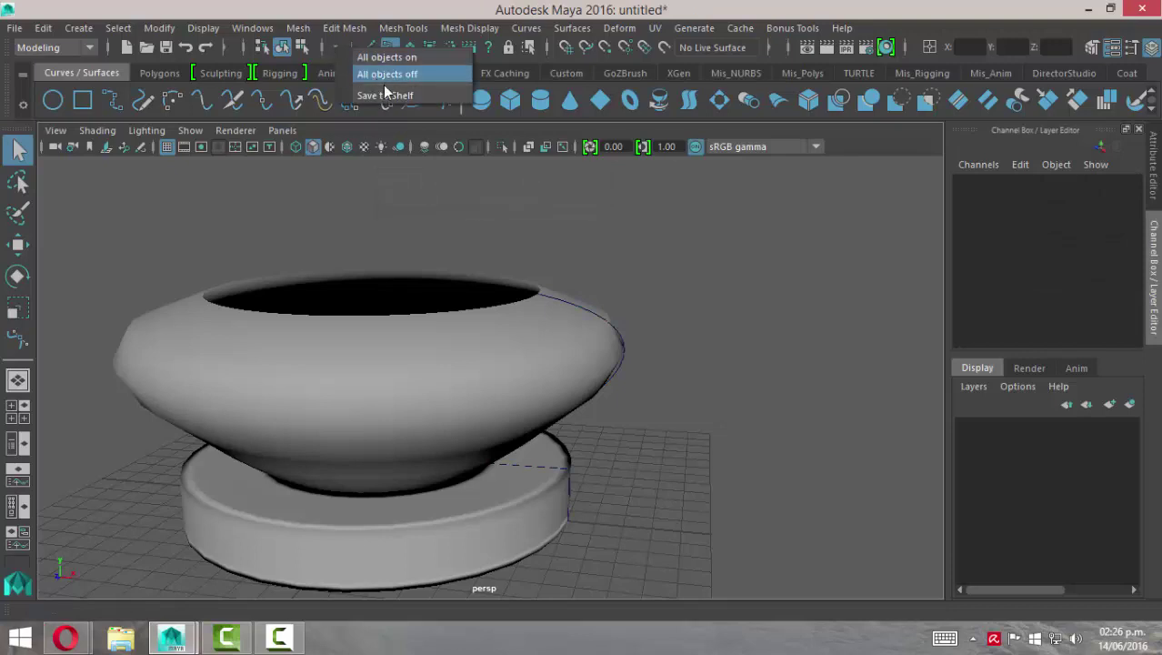
click(405, 61)
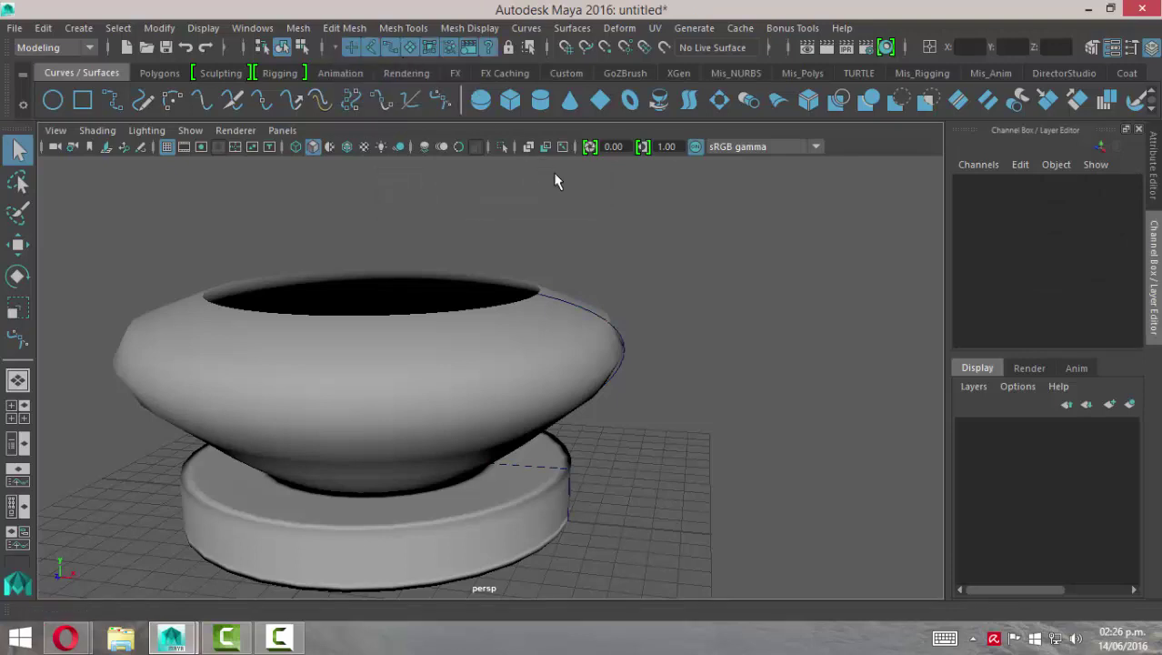
Step: Select revolvedSurface1 and delete its construction history via Edit > Delete by Type > History
alt+drag(630, 382, 481, 339)
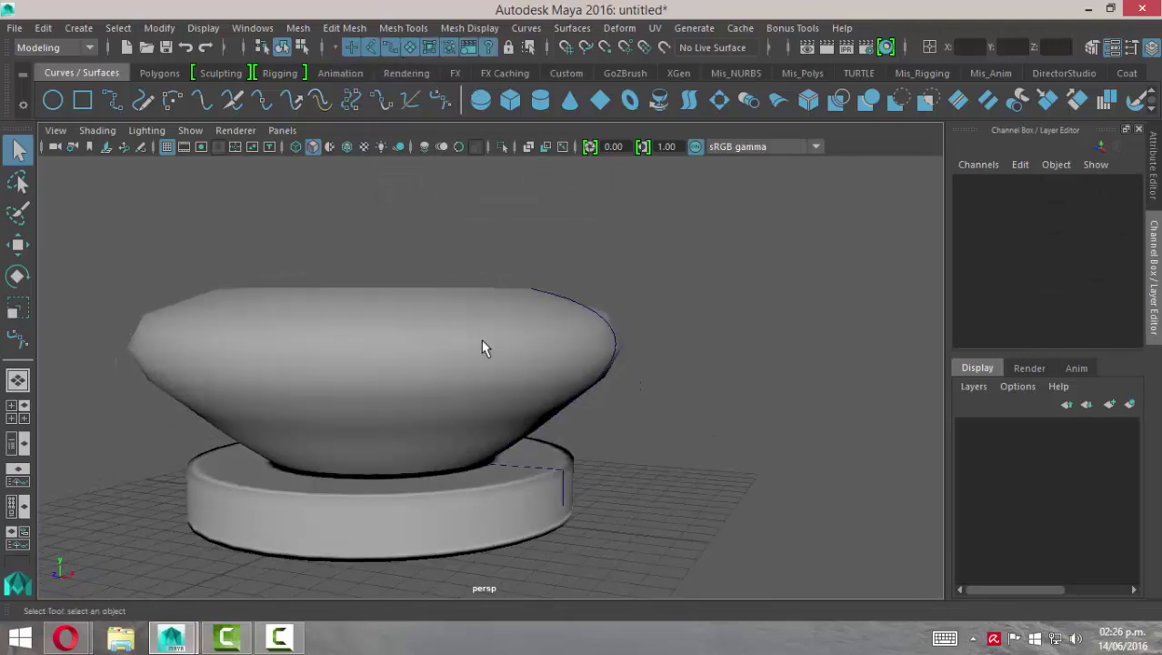
click(481, 339)
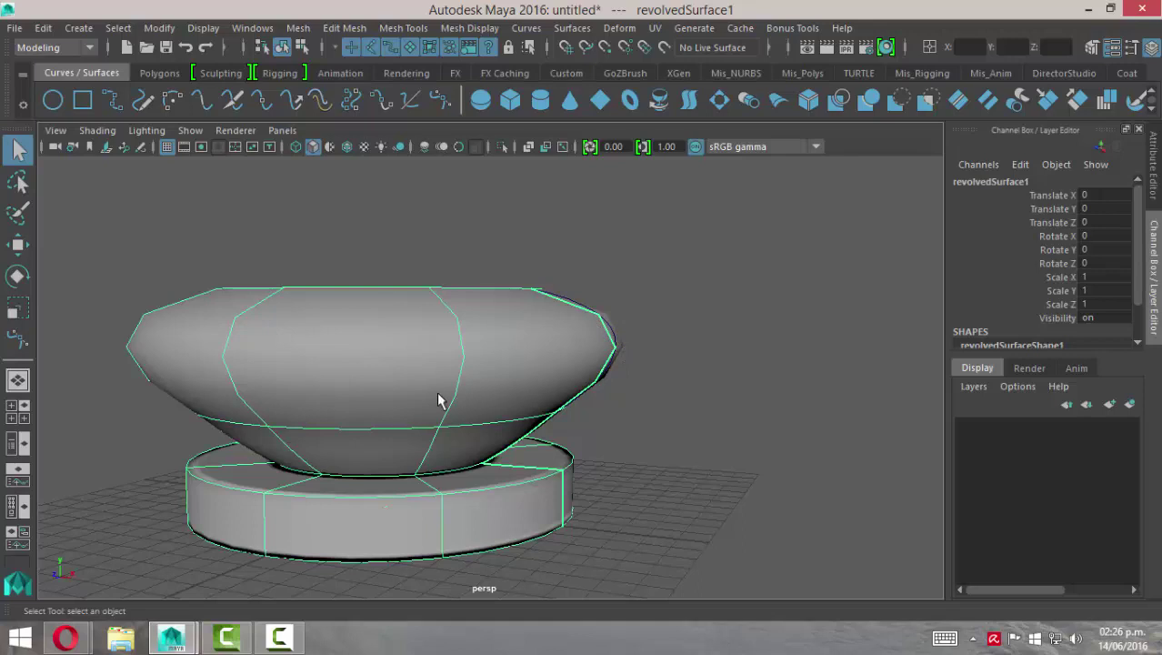
click(43, 28)
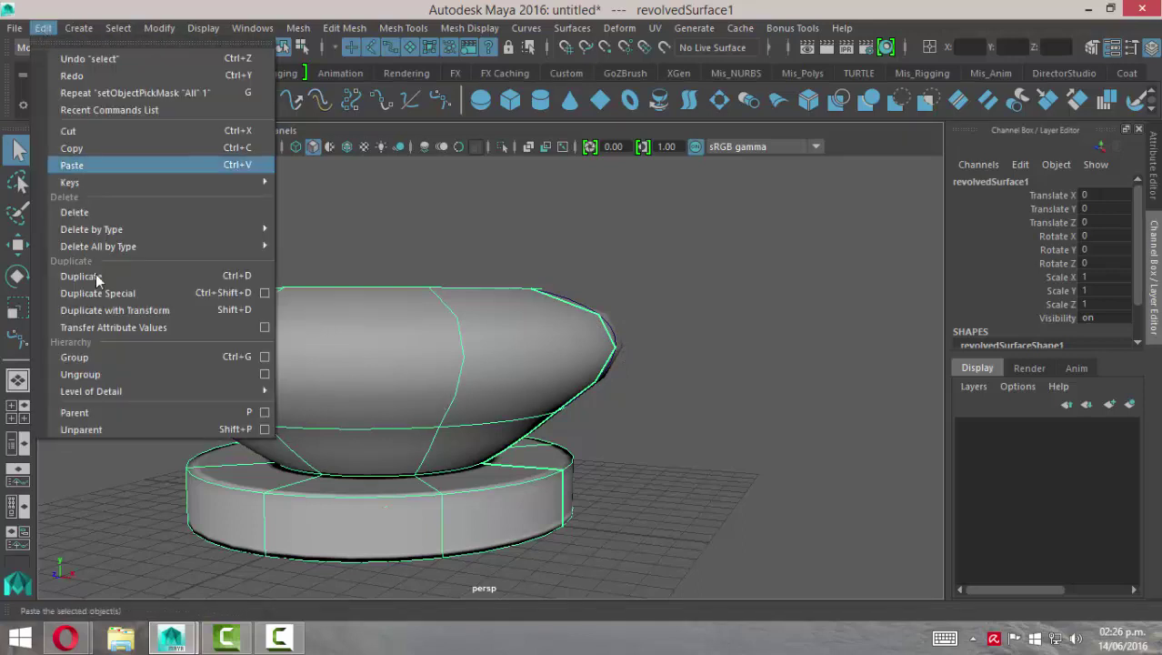
mouse_move(91, 229)
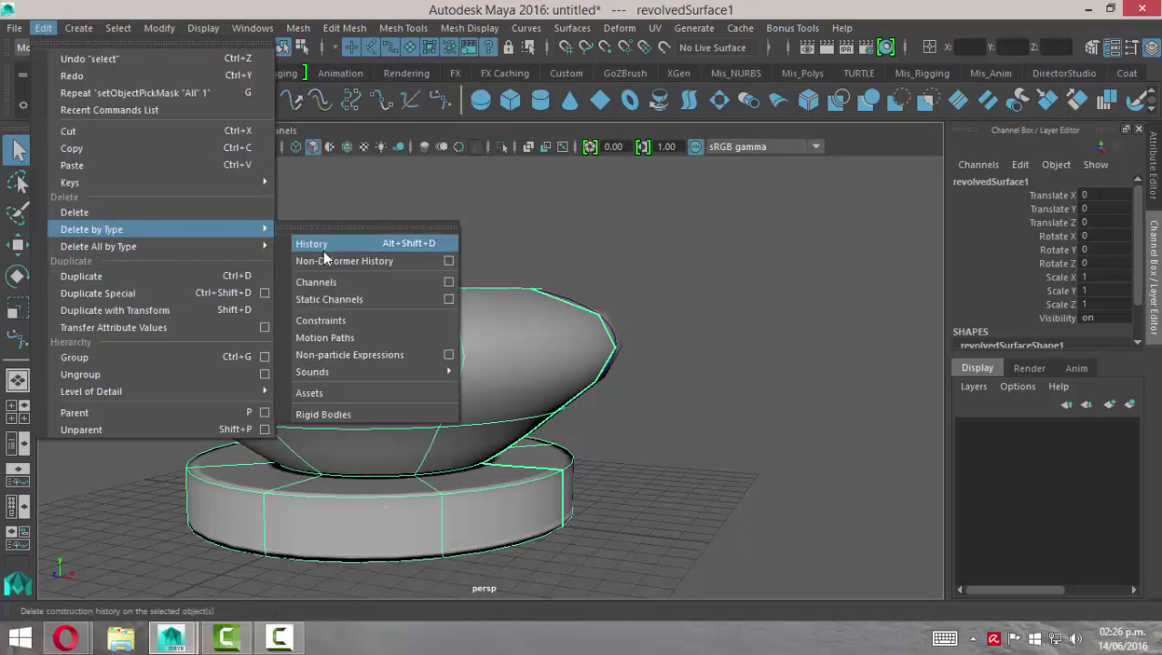
click(326, 246)
alt+drag(710, 383, 594, 344)
alt+right_drag(594, 344, 796, 397)
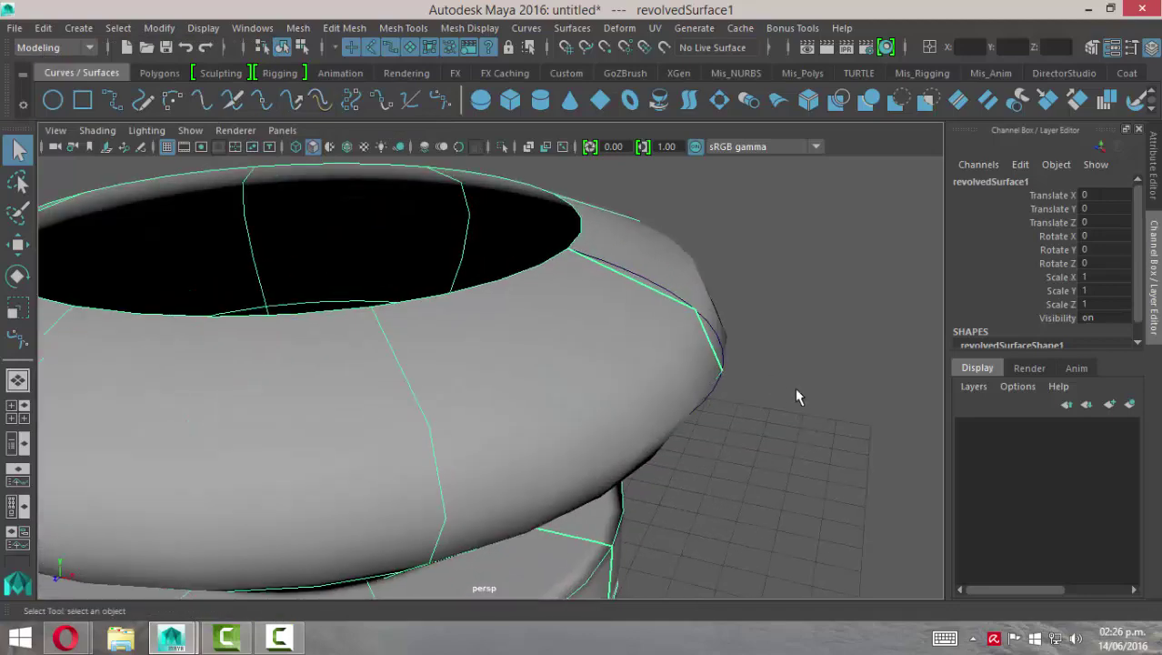
alt+drag(797, 396, 699, 363)
Step: Move bezier1's tangent handle near the rim up and outward to reshape the rim
click(665, 298)
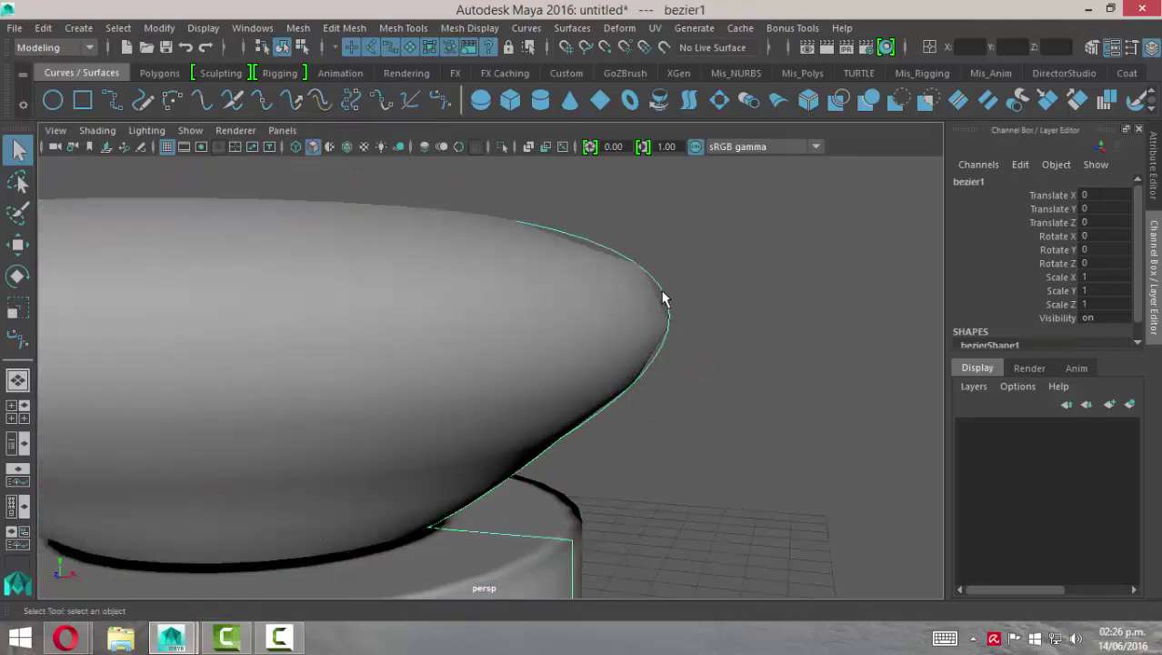
right_drag(665, 298, 582, 195)
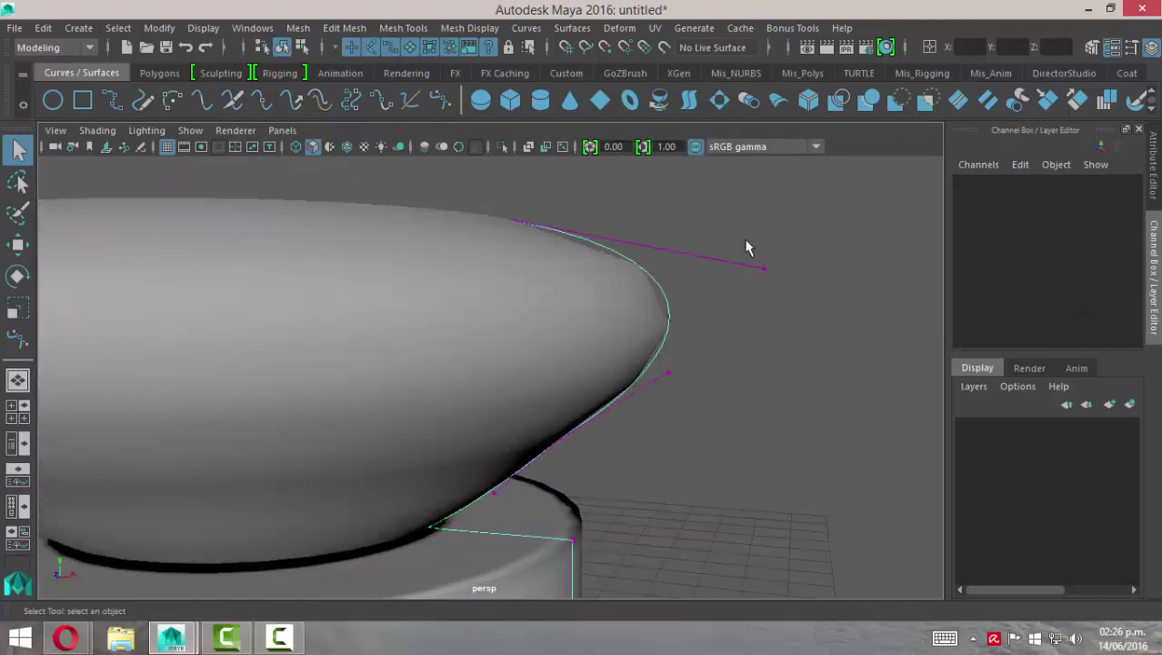
drag(747, 248, 811, 329)
key(e)
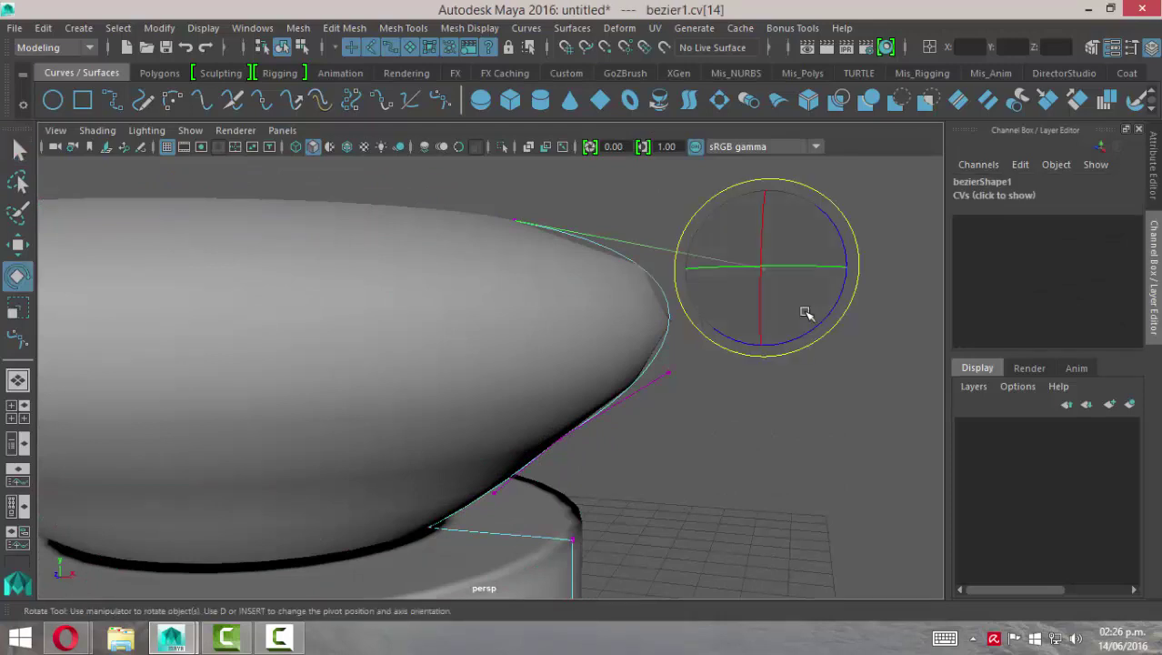
key(w)
drag(764, 268, 824, 187)
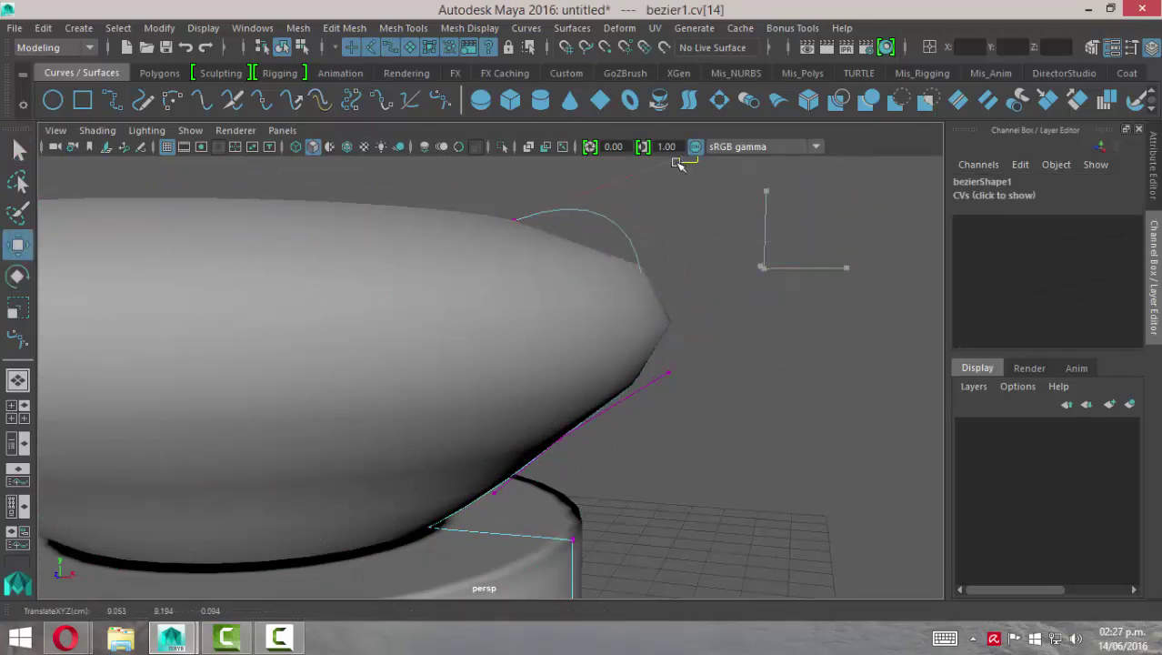
click(835, 318)
key(ctrl+z)
key(ctrl+z)
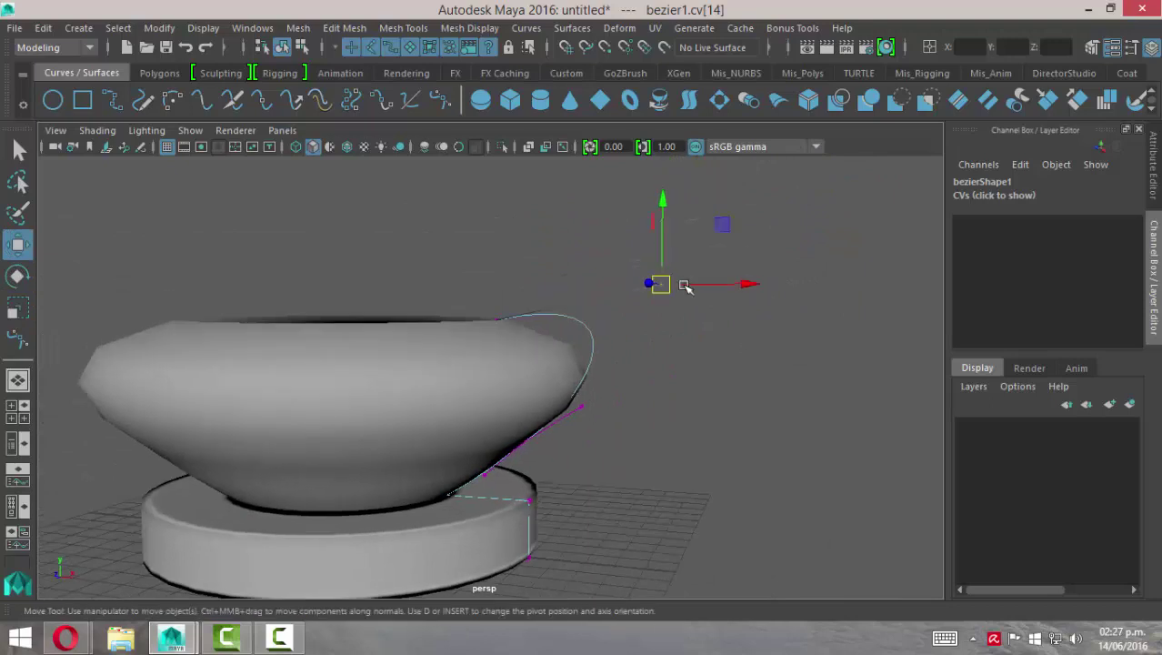
mouse_move(655, 284)
mouse_down()
mouse_move(729, 192)
mouse_move(691, 218)
mouse_move(685, 326)
mouse_move(705, 249)
mouse_move(734, 321)
mouse_move(788, 286)
mouse_move(806, 316)
mouse_move(749, 278)
mouse_move(734, 241)
mouse_move(757, 288)
mouse_move(642, 356)
mouse_up()
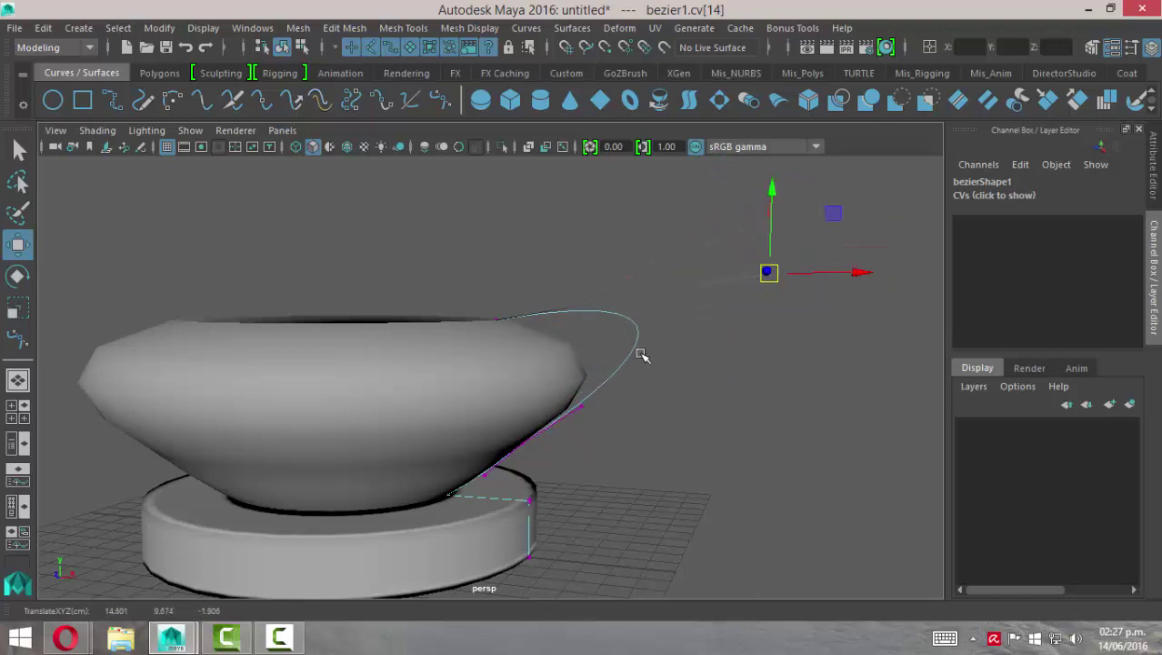
Step: Delete the bezier1 profile curve and orbit around the remaining bowl
key(F8)
key(F8)
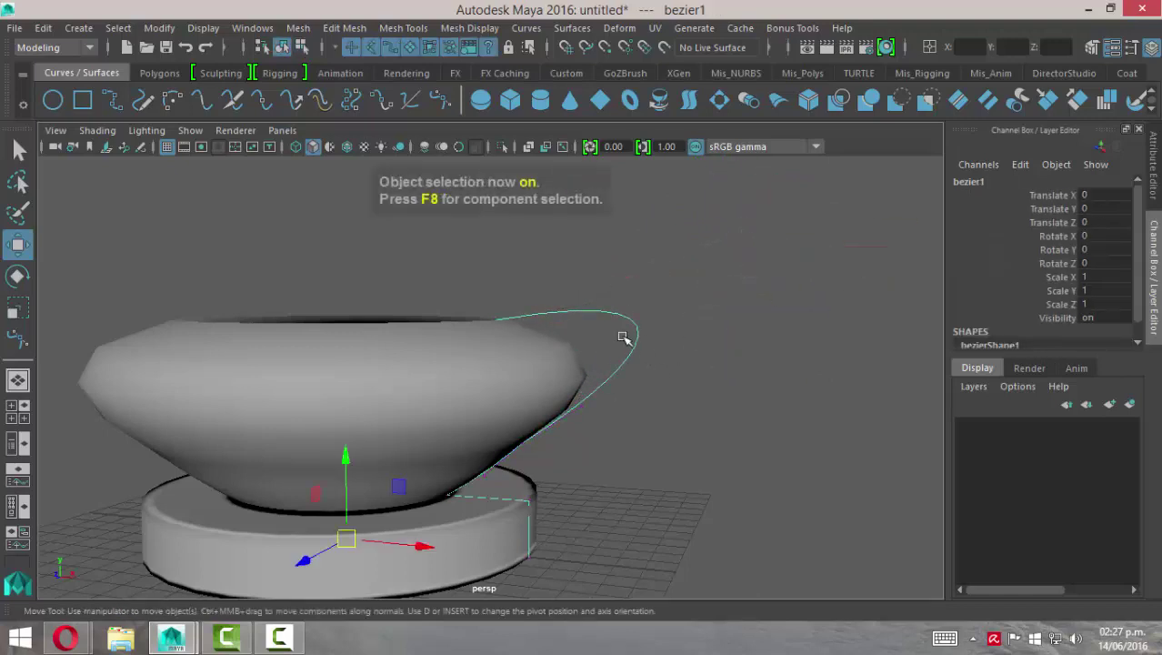
key(Delete)
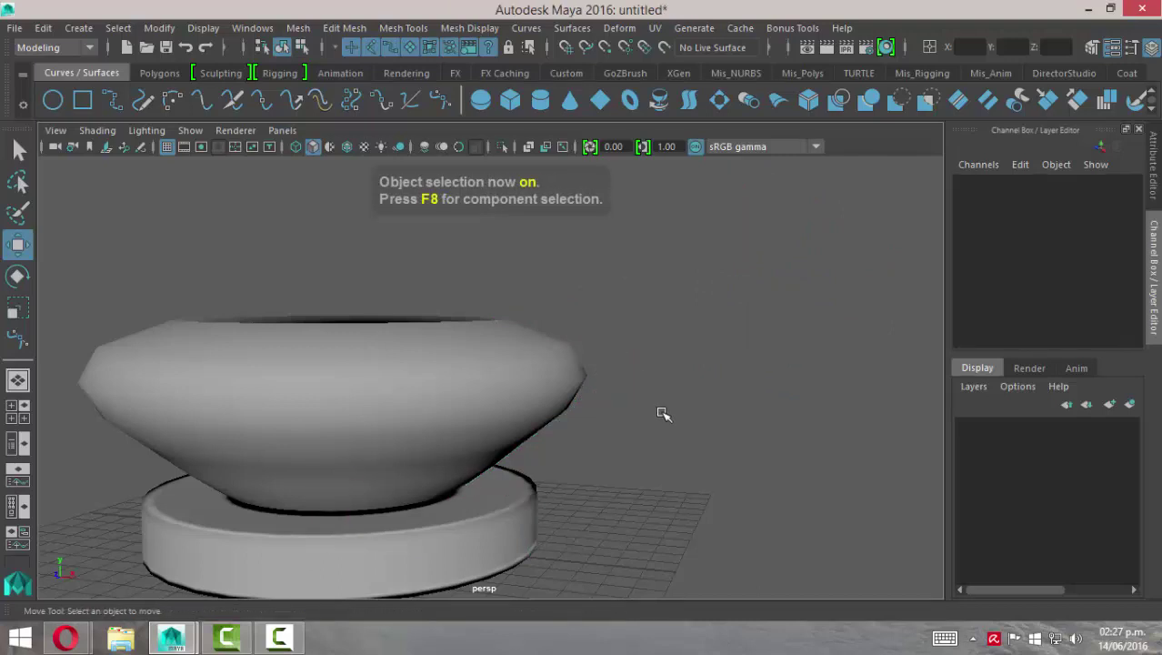
mouse_move(664, 411)
alt+mouse_down()
mouse_move(554, 448)
mouse_move(696, 410)
mouse_move(608, 435)
alt+mouse_up()
mouse_move(488, 394)
alt+mouse_down()
mouse_move(576, 453)
mouse_move(532, 389)
mouse_move(518, 394)
alt+mouse_up()
alt+right_drag(519, 394, 647, 461)
mouse_move(647, 461)
alt+mouse_down()
mouse_move(532, 363)
mouse_move(524, 376)
alt+mouse_up()
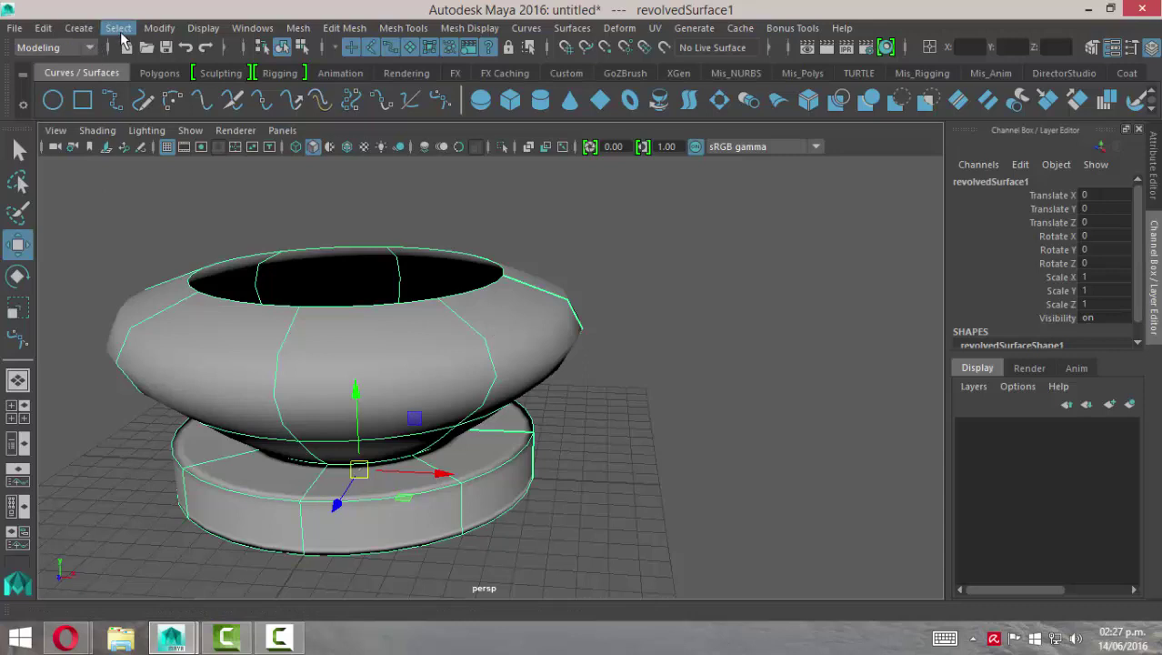
Step: Open the NURBS to Polygons options and reset them to their defaults
click(156, 28)
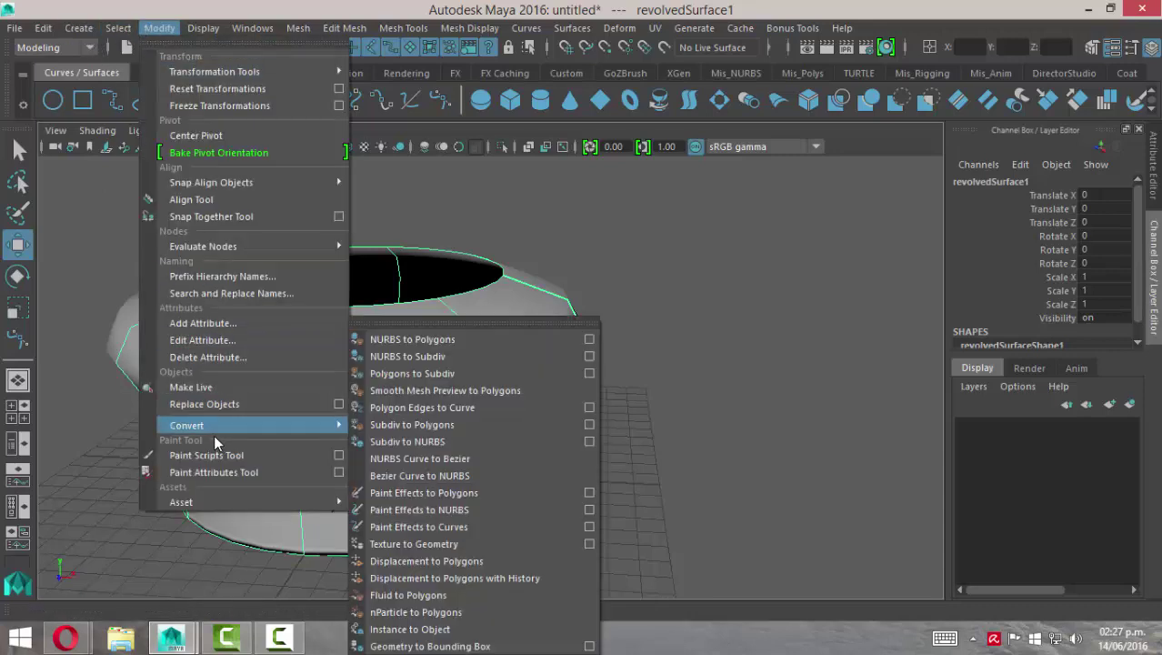
mouse_move(186, 425)
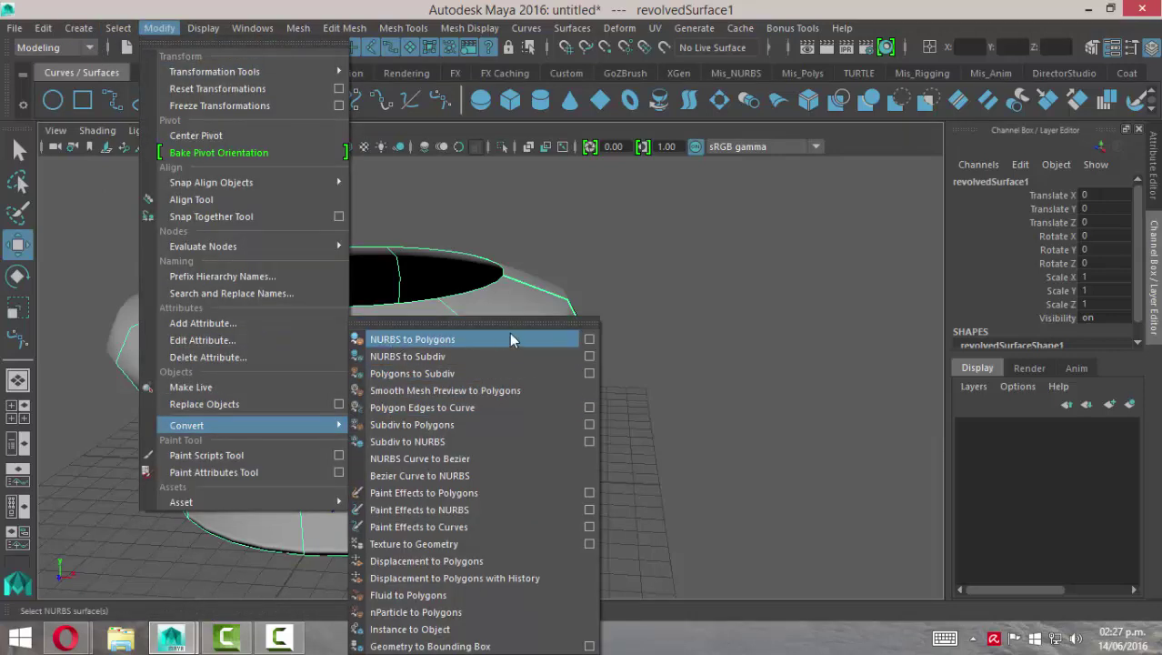
click(589, 338)
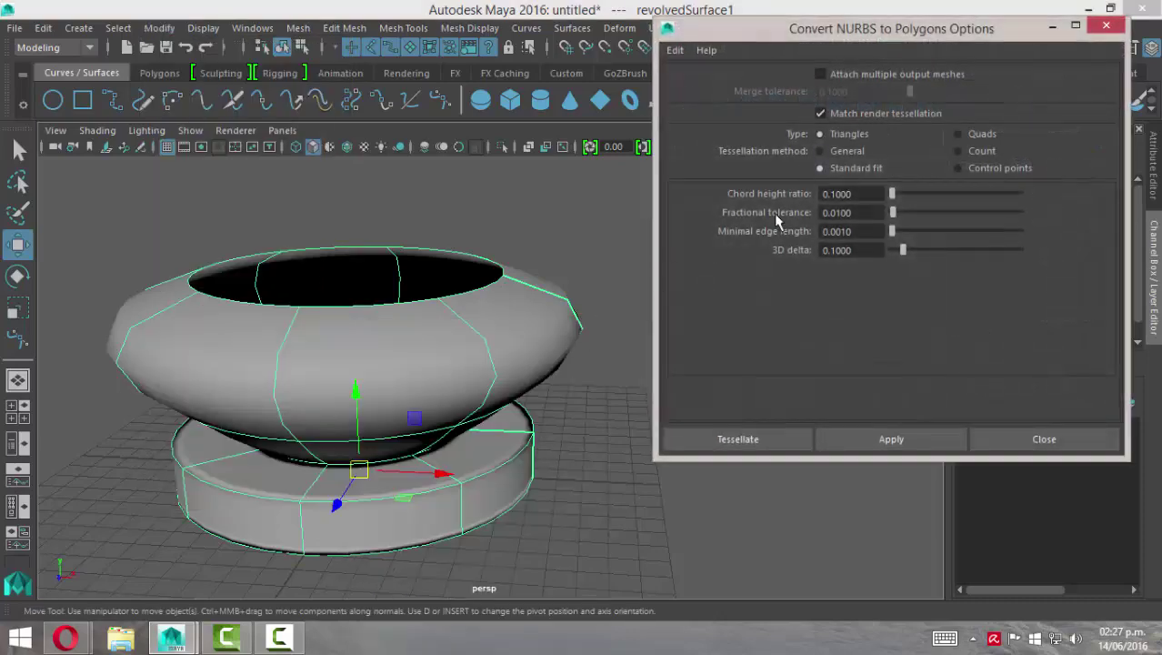
click(821, 114)
click(674, 50)
click(705, 86)
Step: Set the conversion to Quads output with the Count tessellation method at 200
key(1)
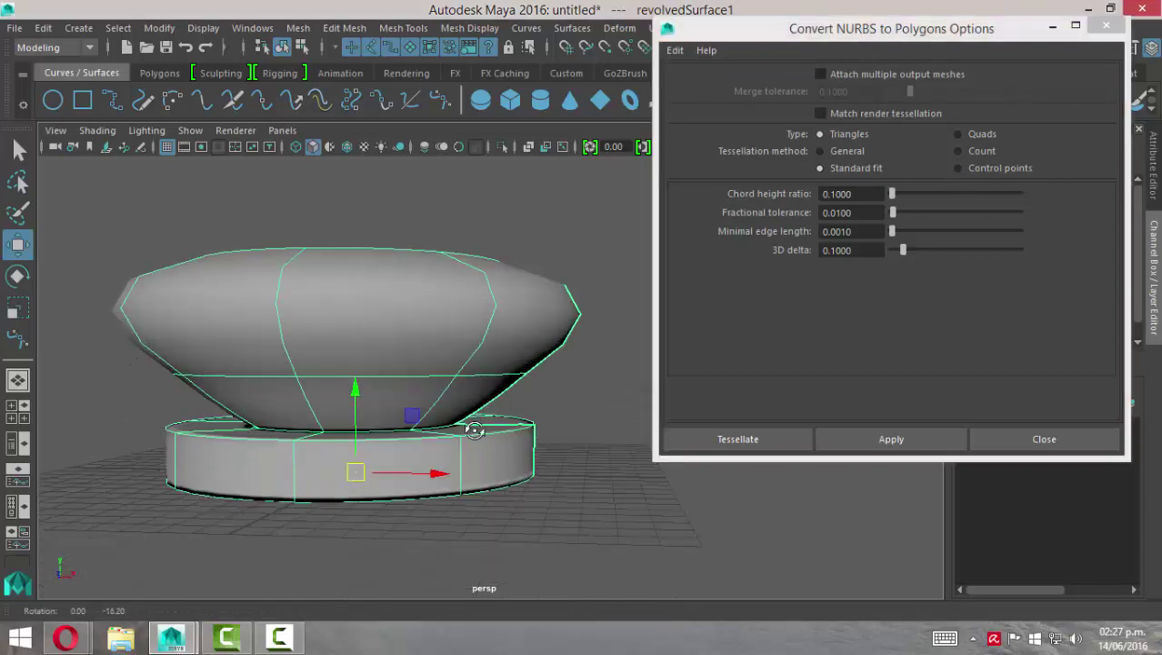
key(3)
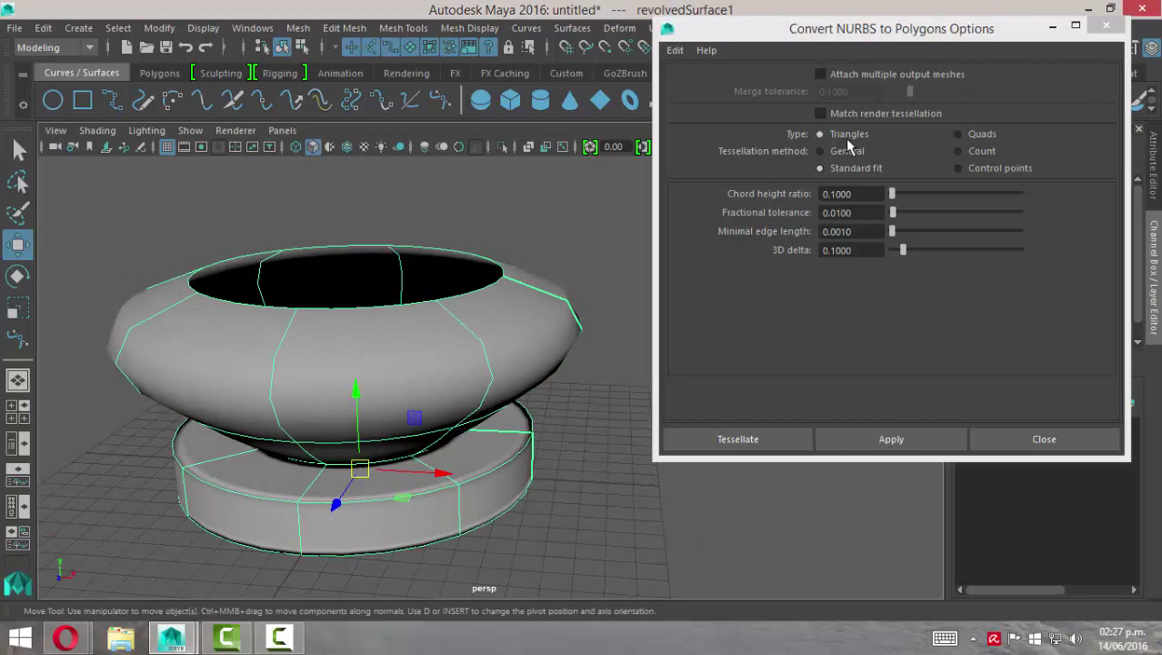
click(964, 135)
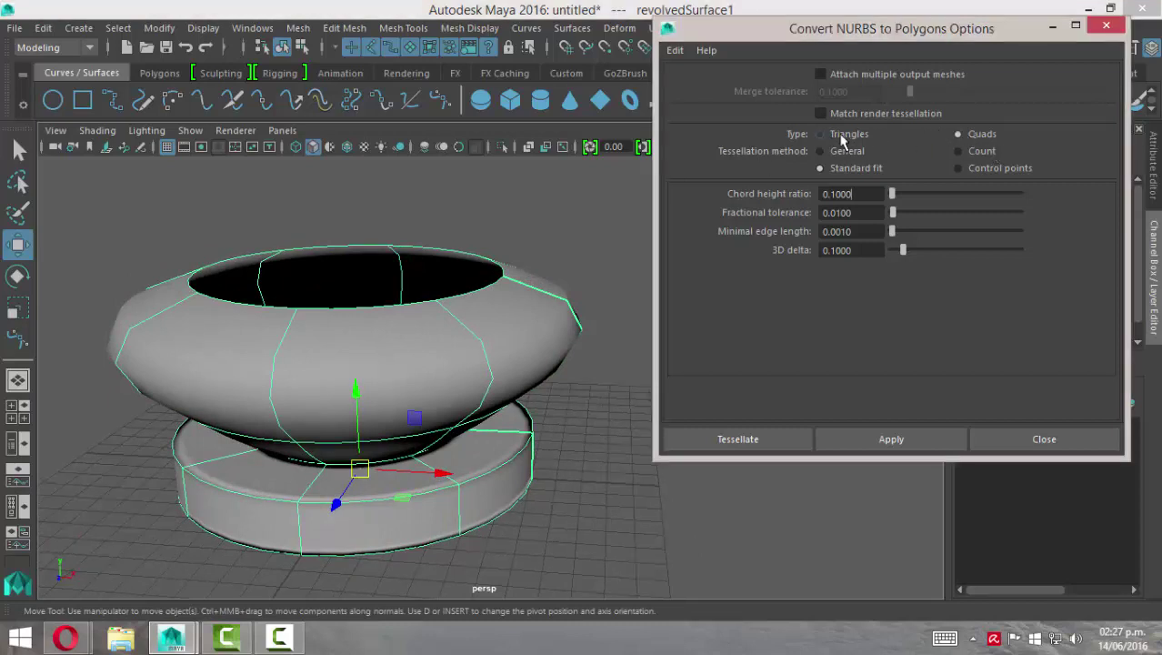
click(958, 151)
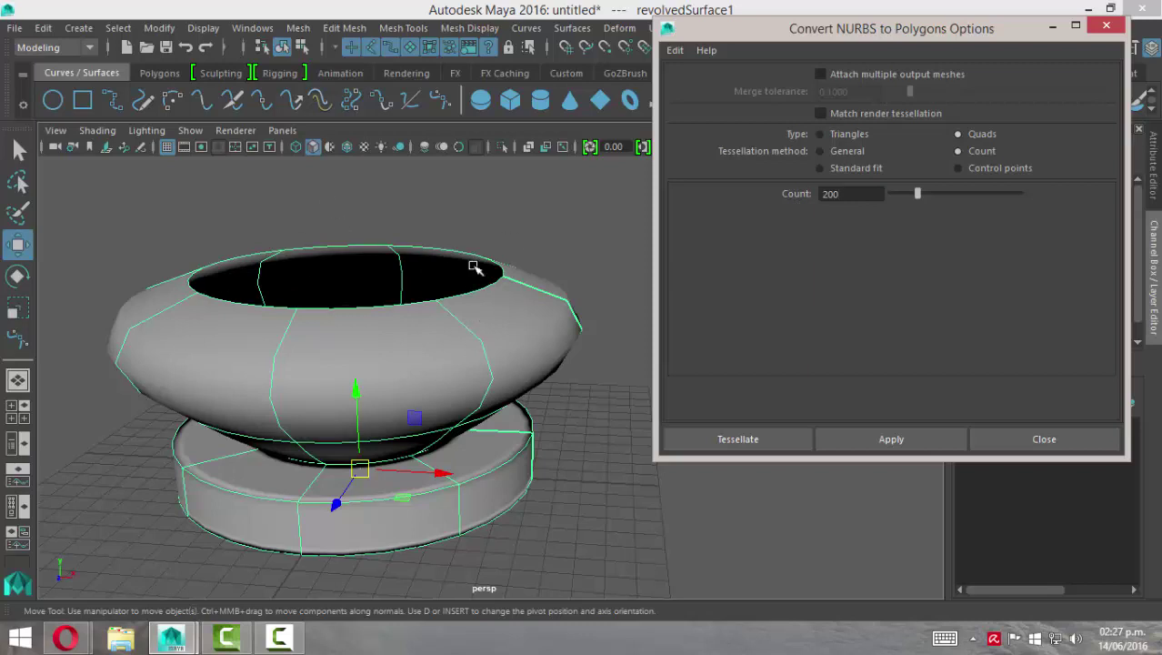
Step: Use General tessellation with Per span # of iso params for both U and V
click(828, 155)
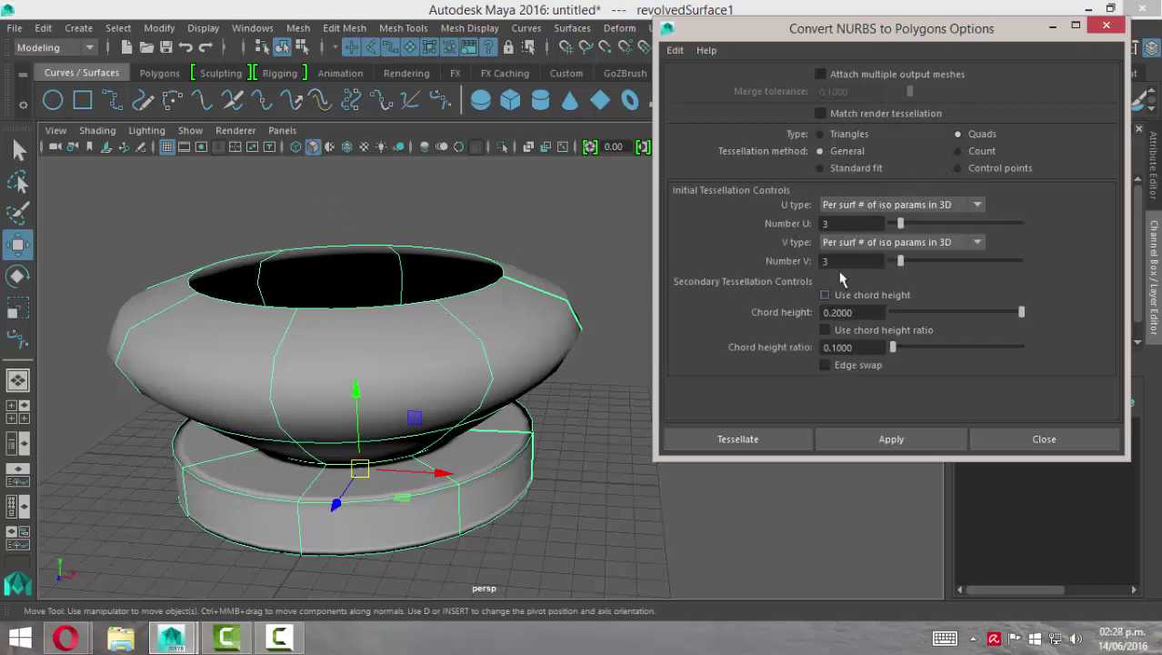
click(869, 207)
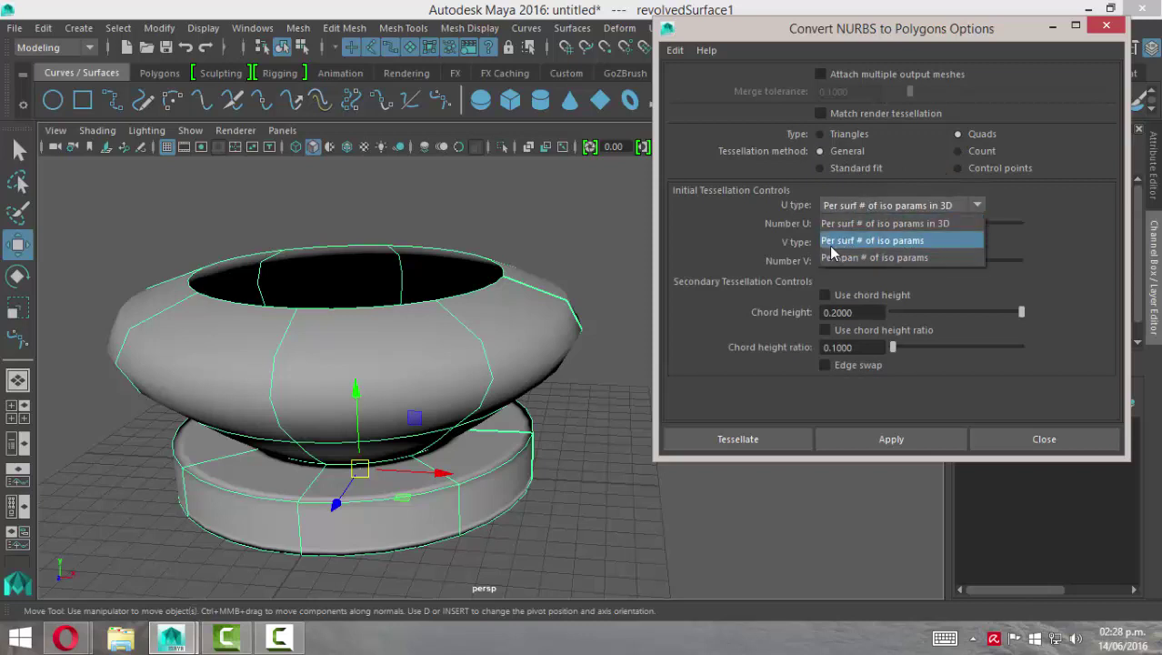
click(907, 259)
click(907, 243)
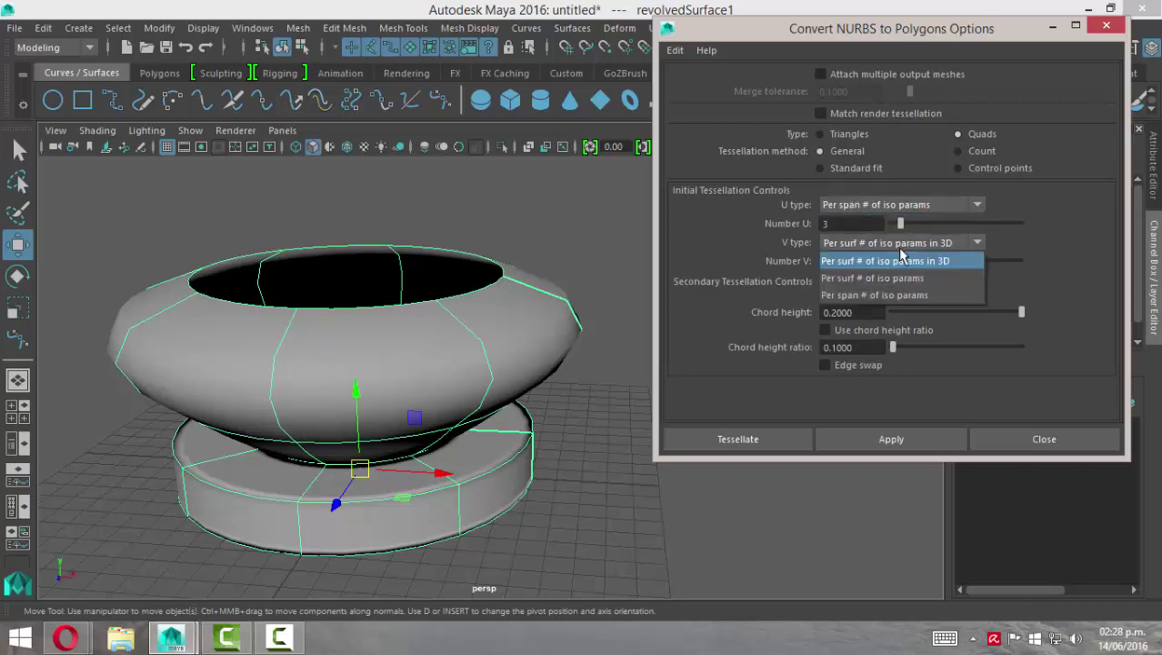
click(893, 294)
Step: Orbit around the bowl from low, frontal angles to inspect the disc foot
mouse_move(482, 362)
alt+mouse_down()
mouse_move(446, 290)
mouse_move(326, 307)
alt+mouse_up()
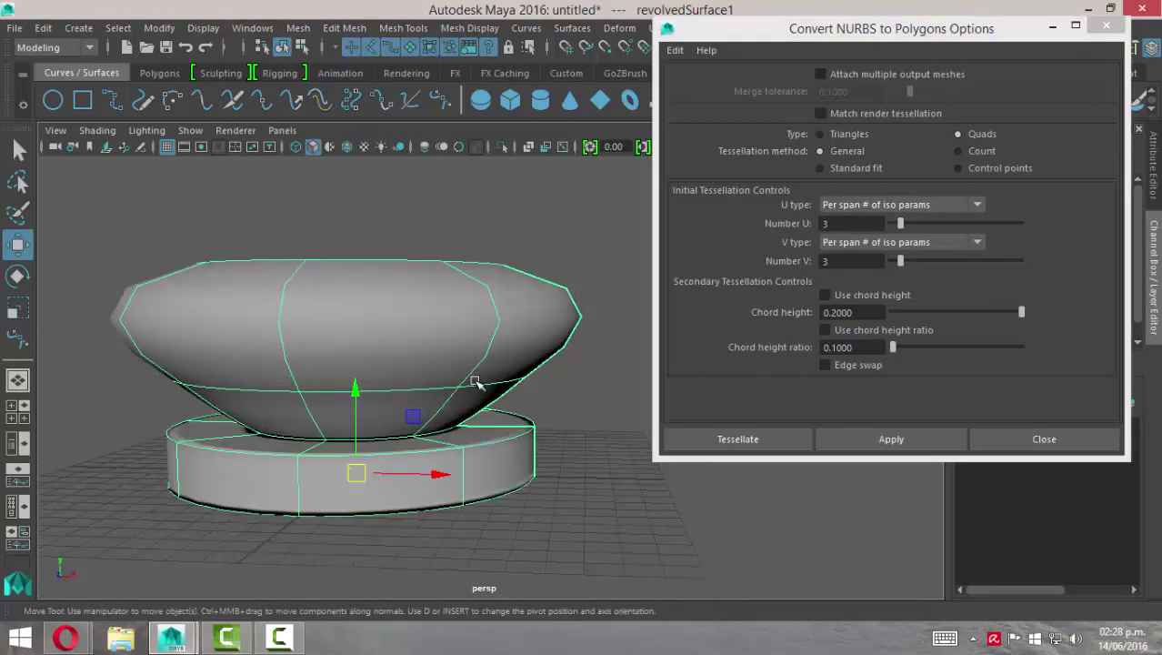
alt+drag(475, 381, 278, 303)
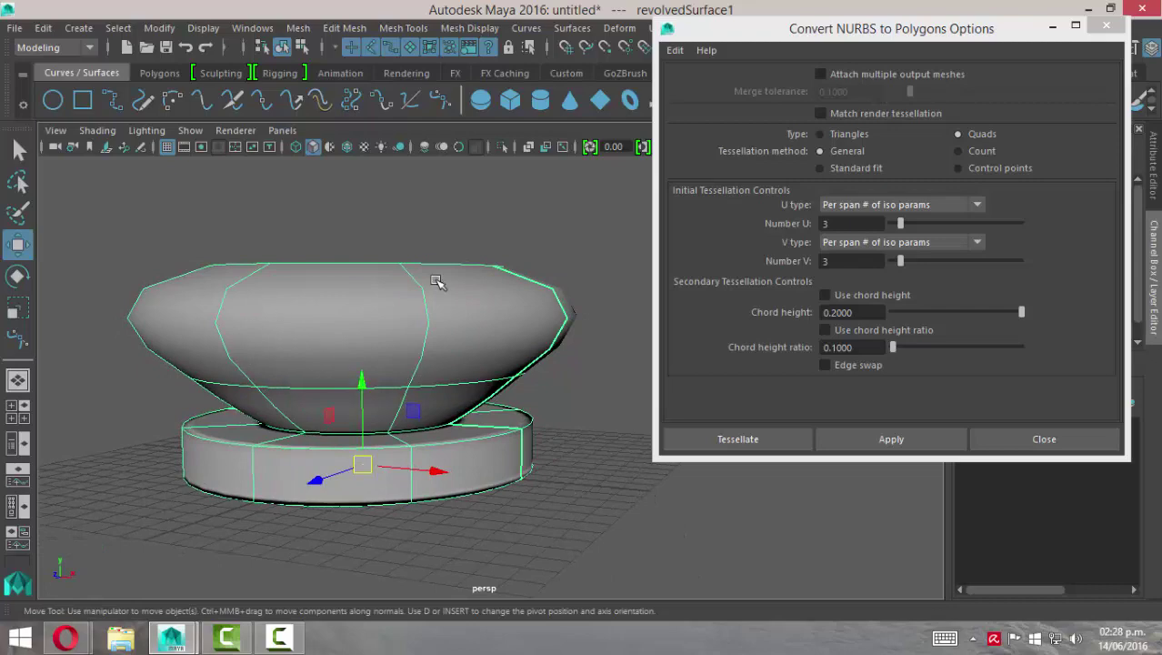
mouse_move(389, 355)
alt+mouse_down()
mouse_move(325, 322)
mouse_move(334, 362)
alt+mouse_up()
mouse_move(474, 336)
alt+mouse_down()
mouse_move(480, 252)
mouse_move(321, 242)
mouse_move(373, 278)
mouse_move(379, 246)
alt+mouse_up()
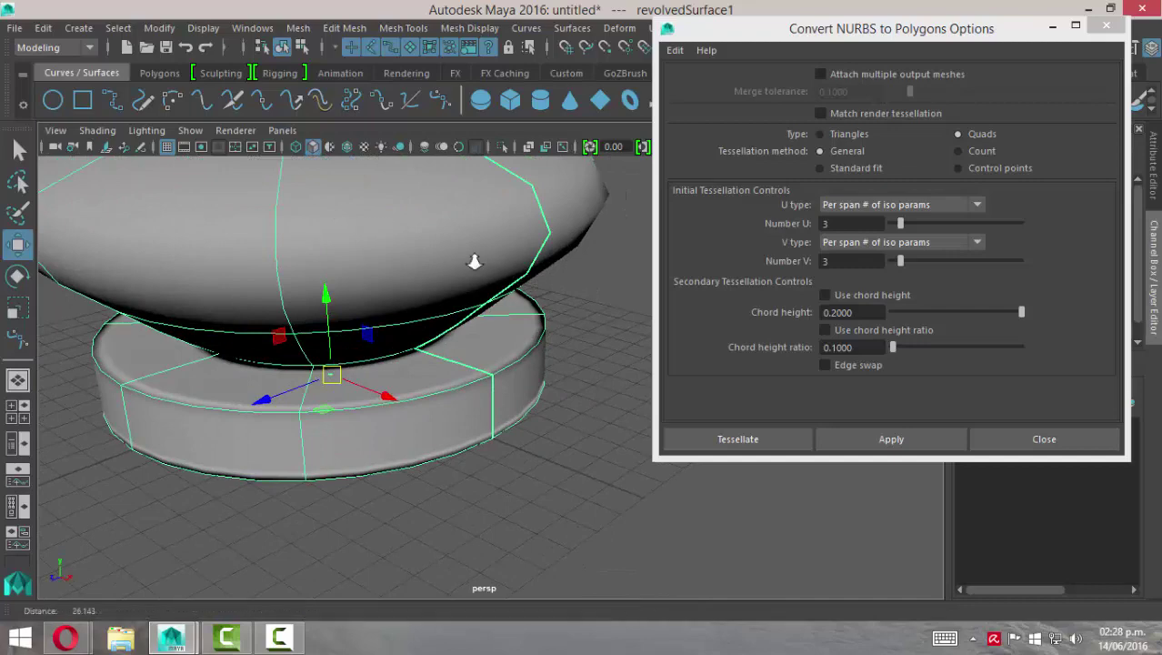
Step: Convert the bowl to a quad polygon mesh and move the copy right of the original
mouse_move(475, 259)
alt+mouse_down()
mouse_move(317, 259)
mouse_move(424, 293)
alt+mouse_up()
click(844, 444)
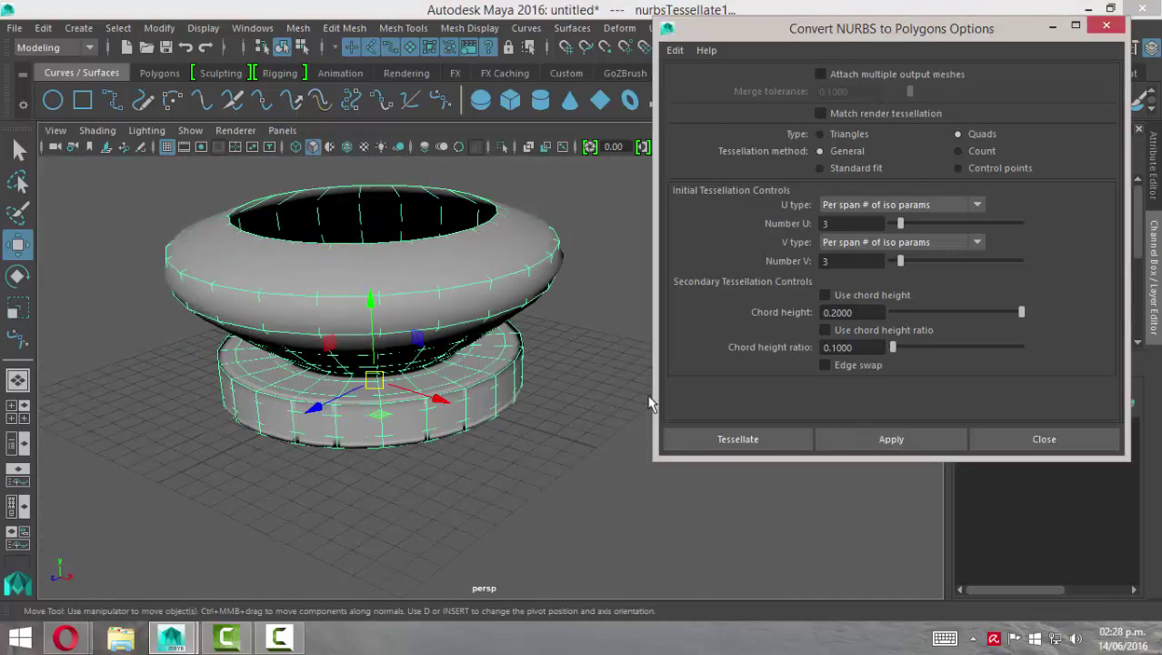
drag(446, 410, 733, 485)
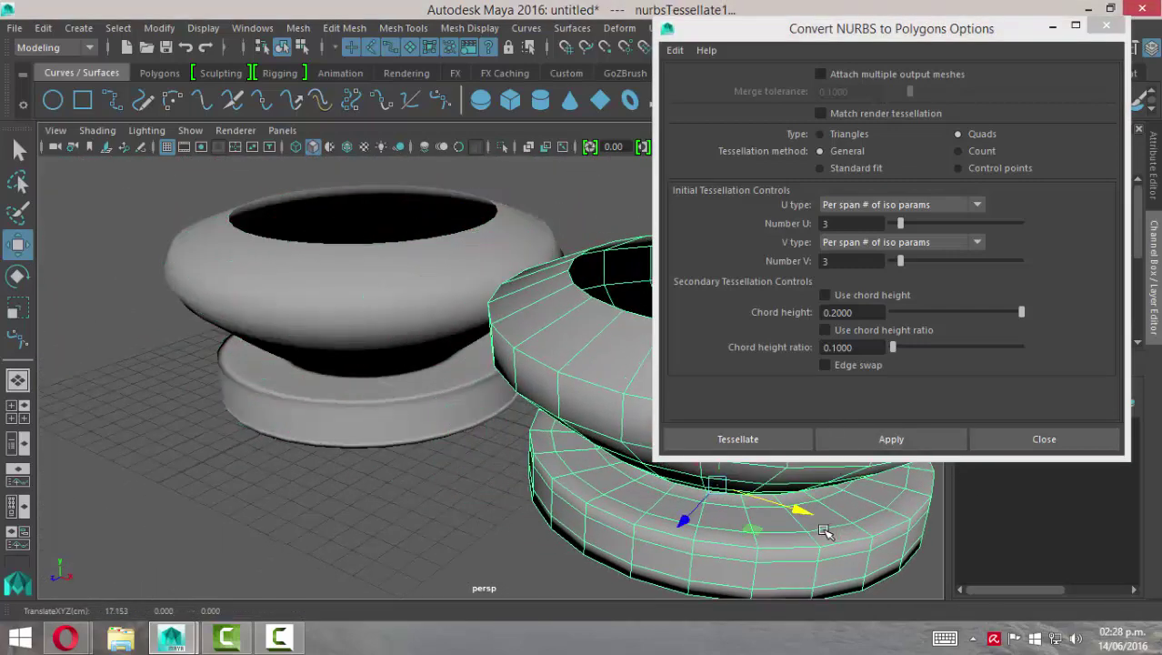
alt+right_drag(803, 506, 236, 415)
mouse_move(236, 415)
alt+mouse_down()
mouse_move(506, 383)
mouse_move(530, 400)
alt+mouse_up()
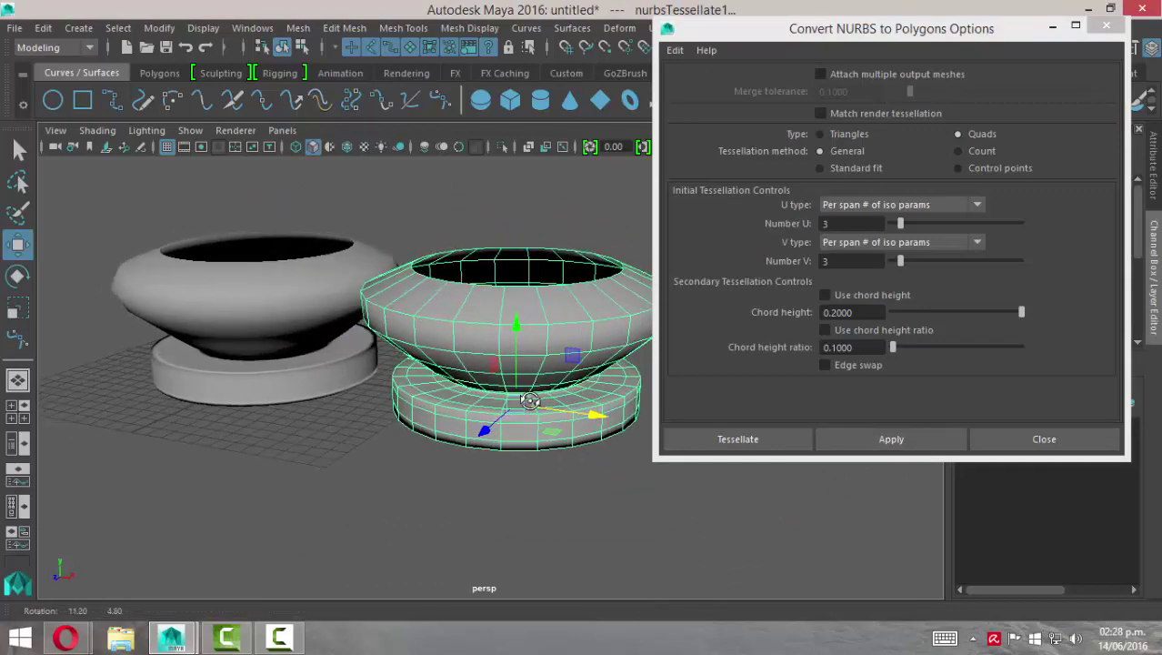
Step: Select and frame the original NURBS bowl, then select the converted polygon bowl
click(241, 287)
key(f)
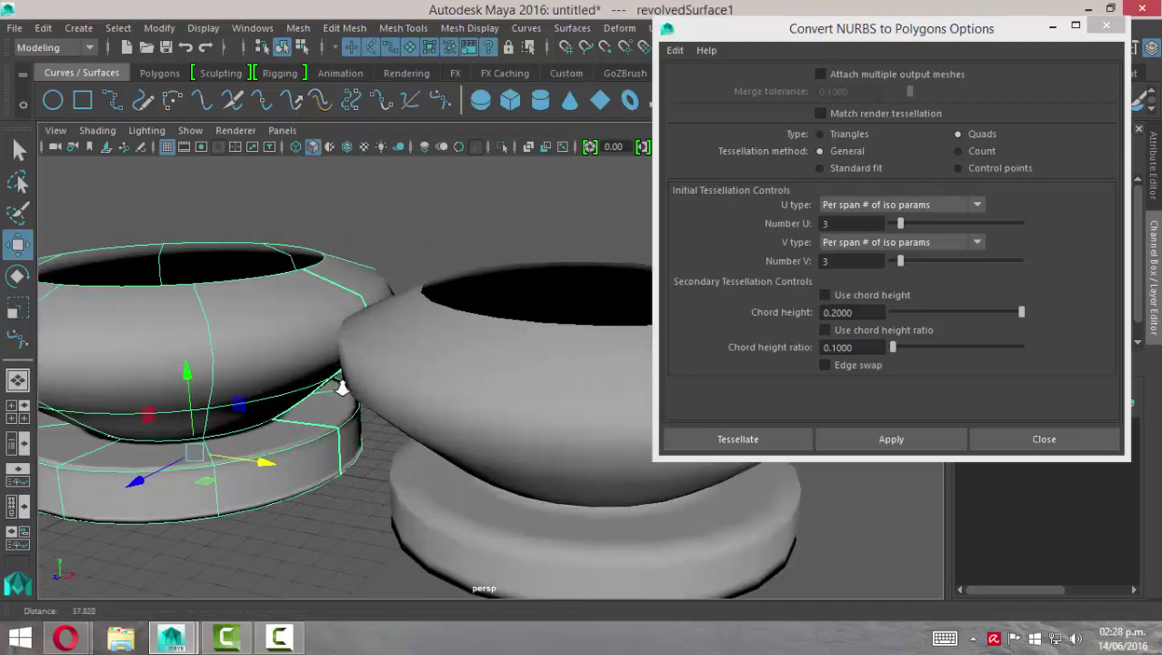
alt+right_drag(243, 283, 446, 274)
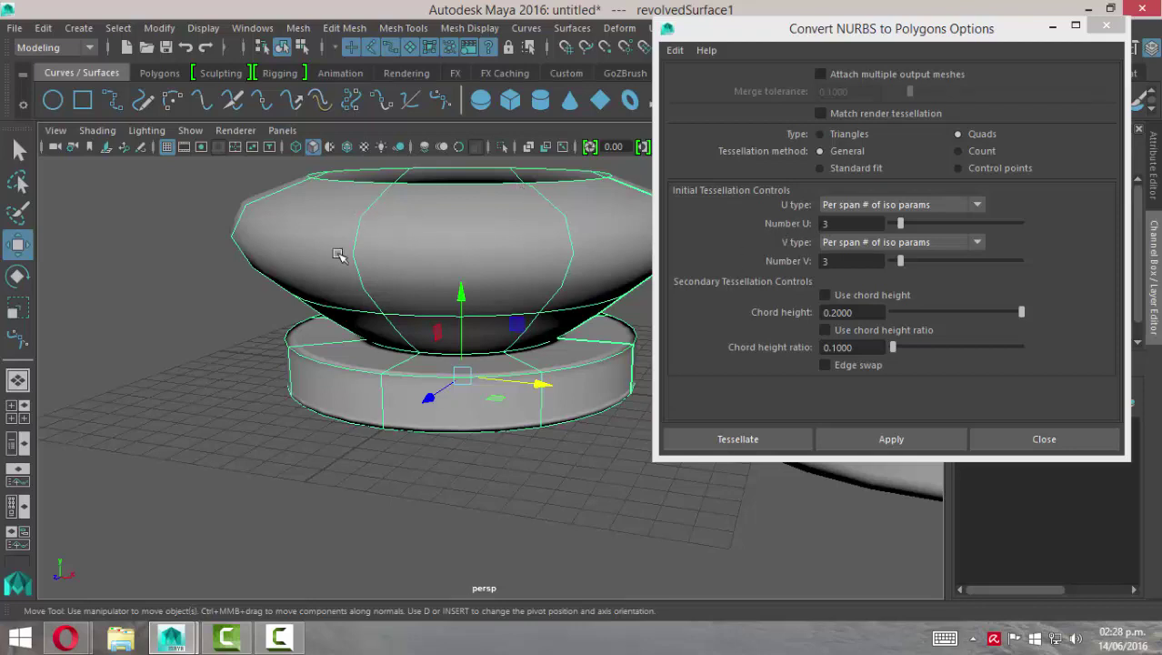
scroll(562, 321, up, 5)
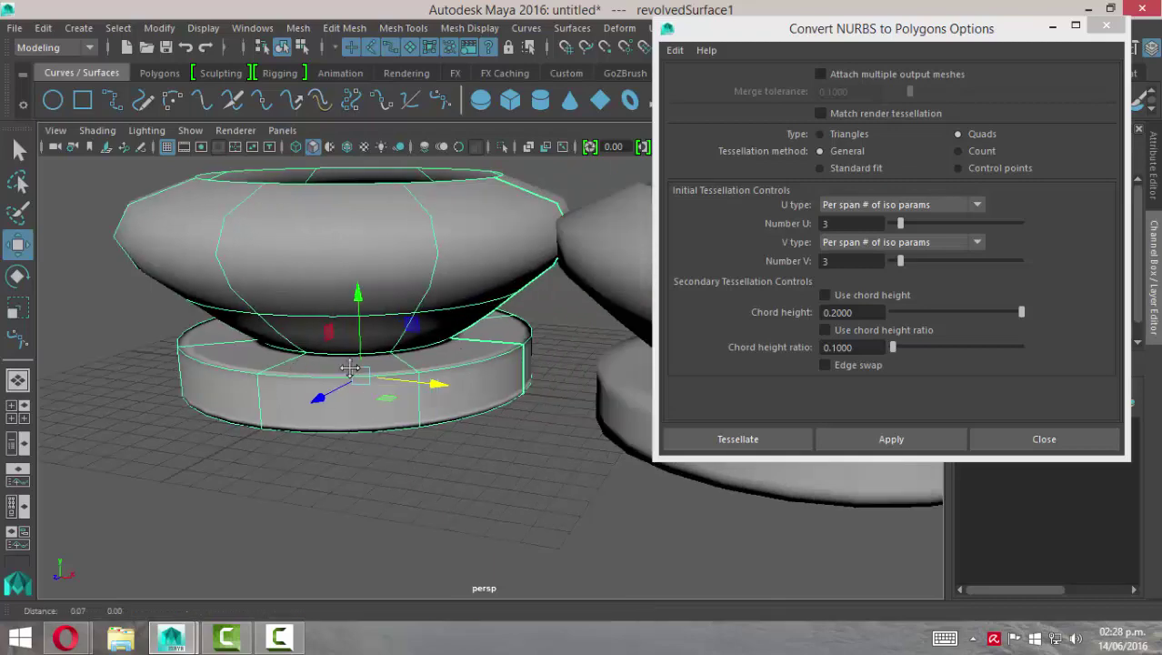
scroll(405, 278, down, 4)
click(410, 327)
scroll(459, 393, down, 4)
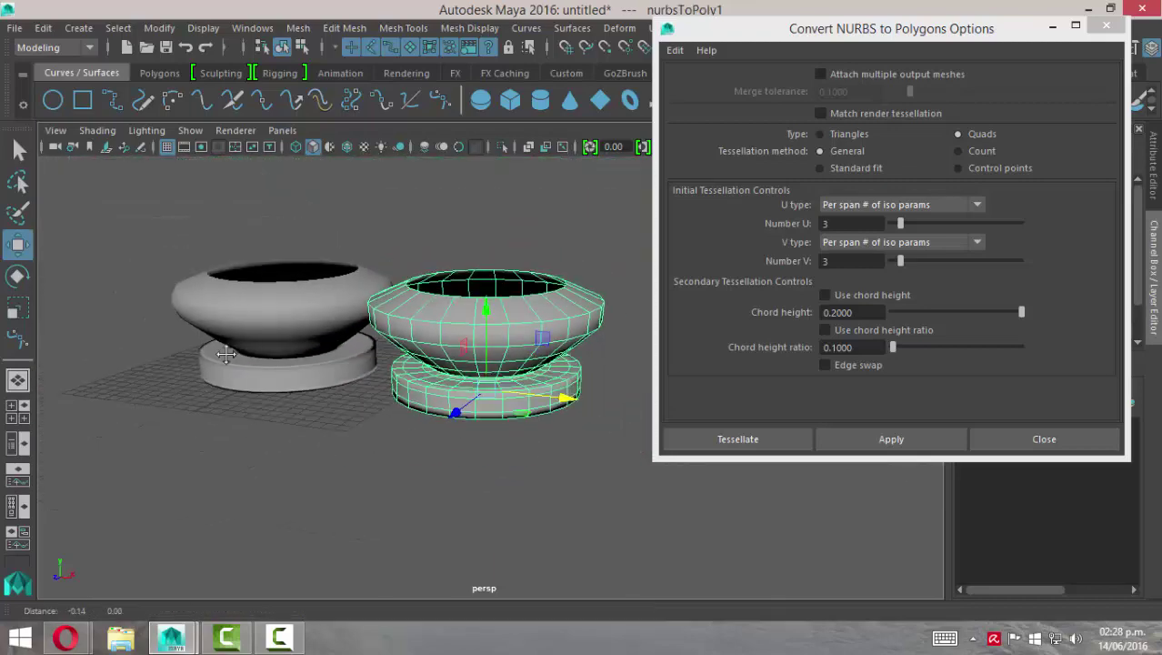
scroll(436, 364, down, 2)
Step: Turn on Wireframe on Shaded and deselect the converted bowl
click(102, 133)
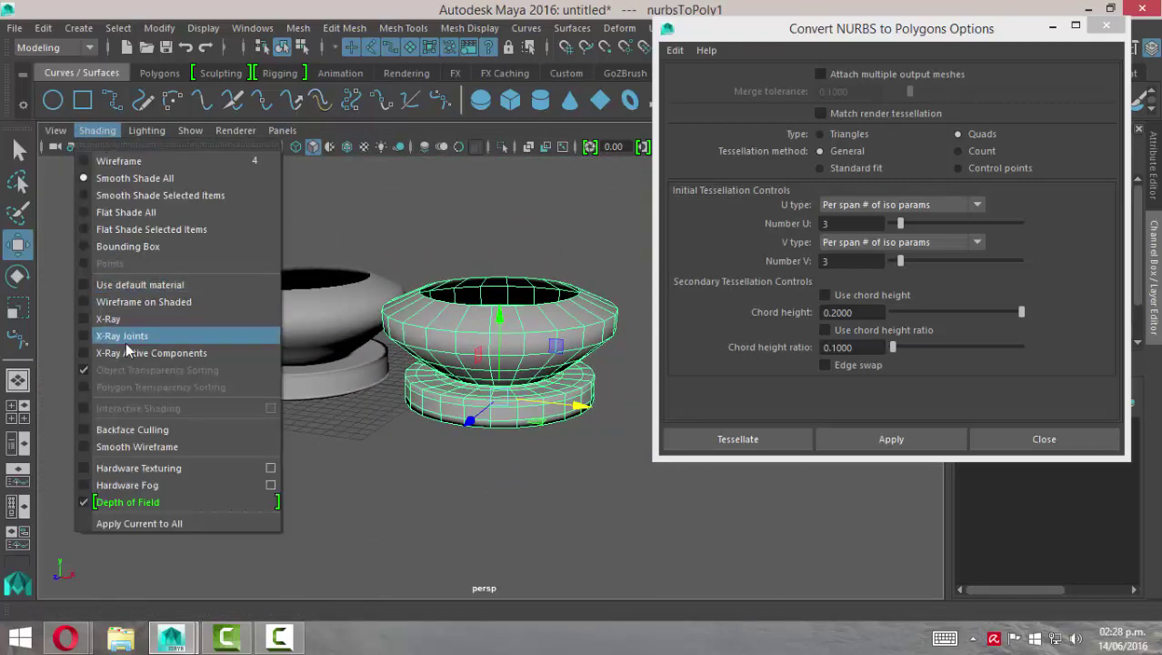
click(128, 296)
click(330, 469)
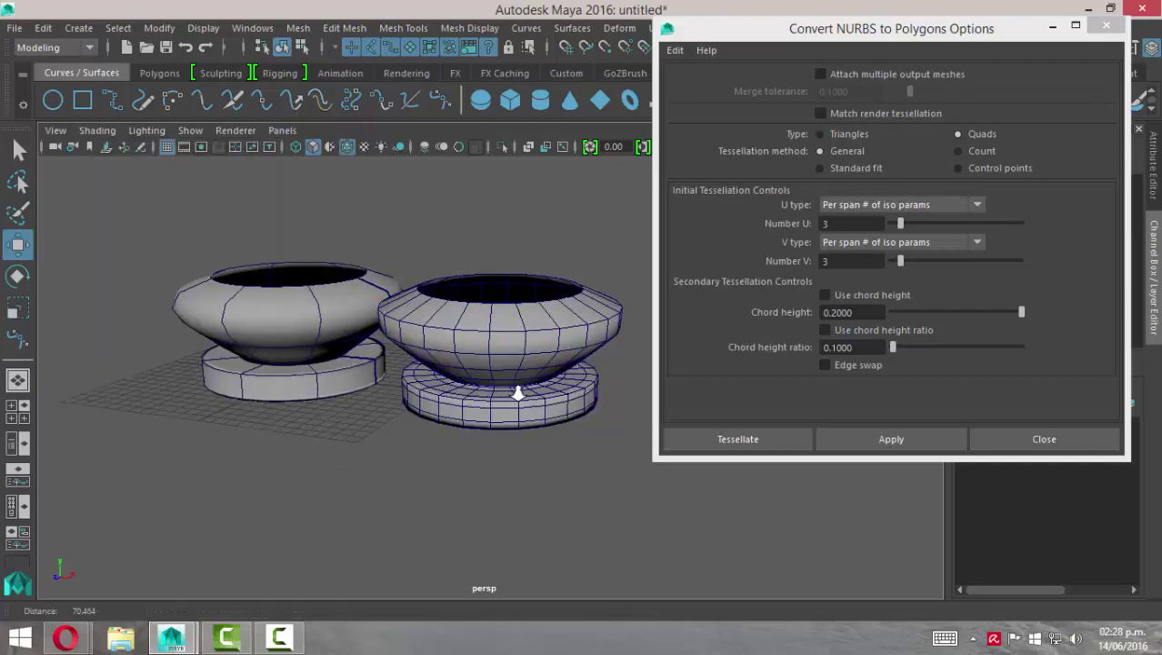
scroll(509, 398, up, 3)
alt+middle_drag(175, 327, 210, 330)
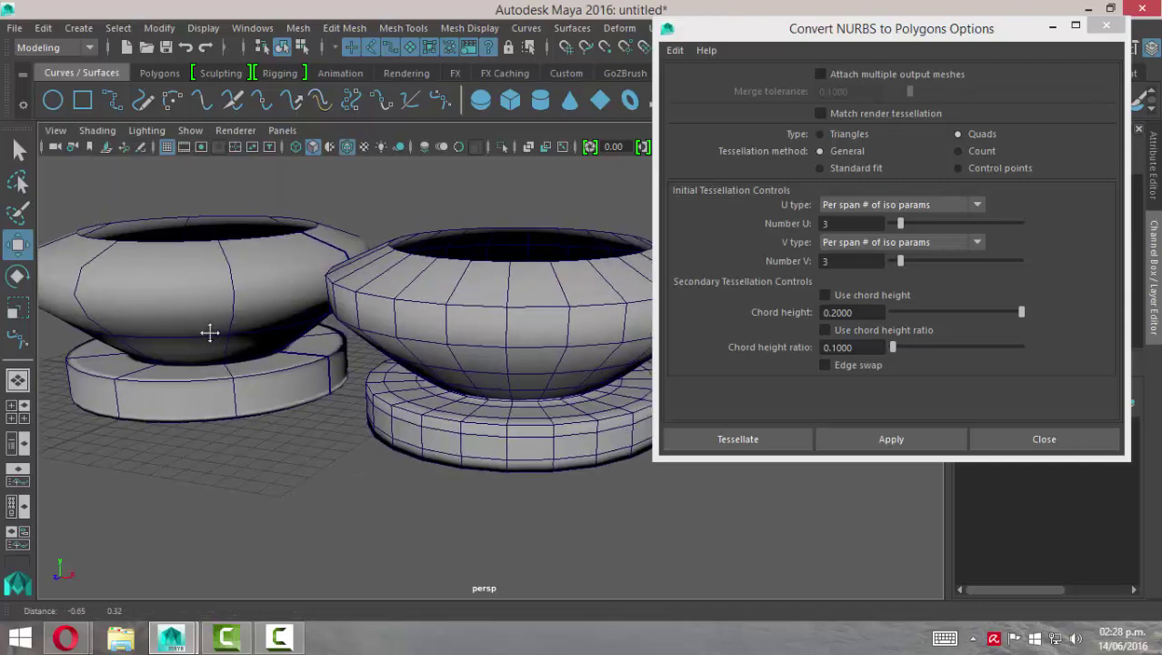
Step: Move the options window aside and view both bowls from the side to compare edge density
drag(1017, 36, 1076, 36)
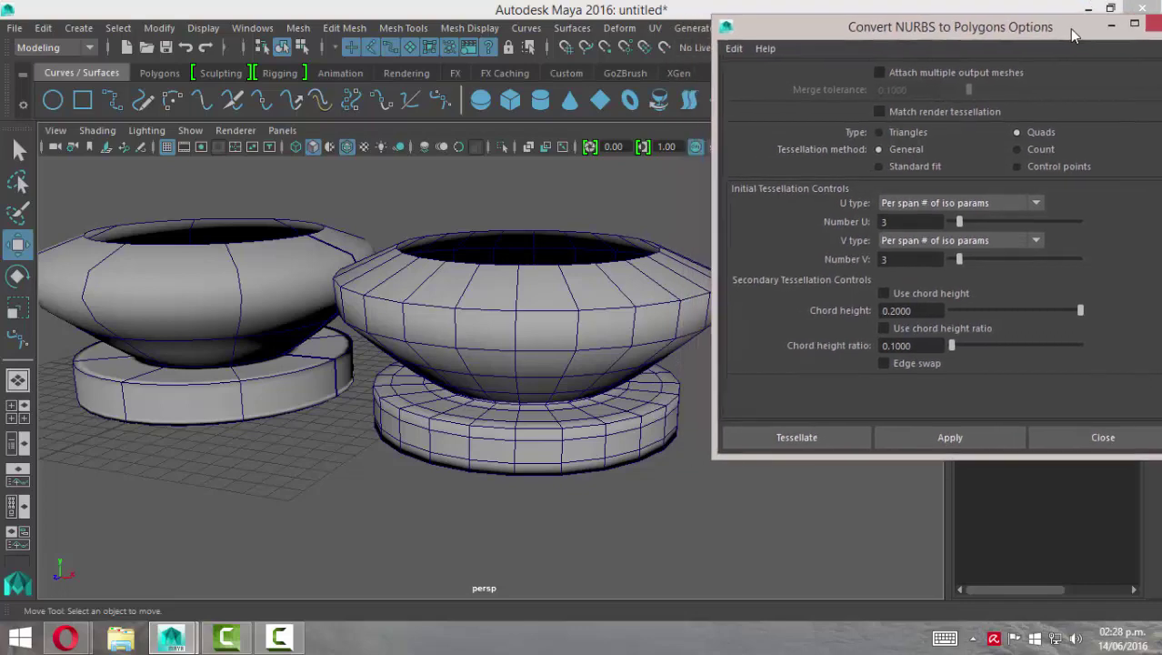
alt+drag(446, 366, 98, 261)
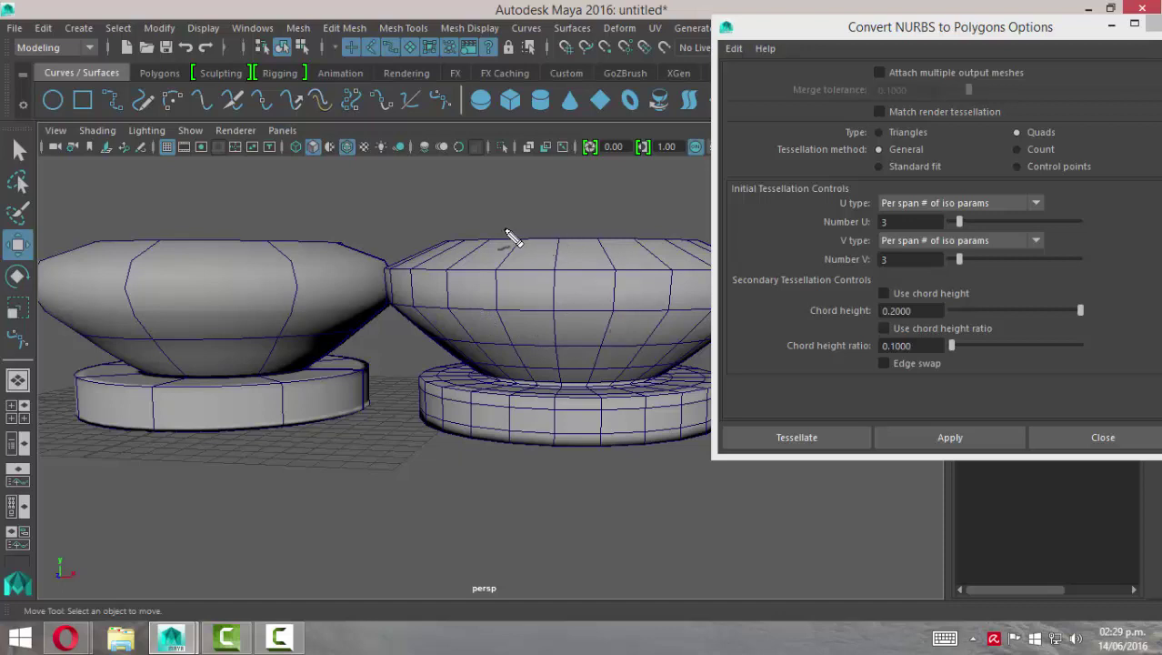
mouse_move(510, 229)
mouse_down()
mouse_move(482, 343)
mouse_move(591, 361)
mouse_move(641, 353)
mouse_move(675, 321)
mouse_move(674, 256)
mouse_move(518, 233)
mouse_up()
mouse_move(165, 226)
mouse_down()
mouse_move(121, 309)
mouse_move(207, 351)
mouse_move(292, 337)
mouse_move(303, 251)
mouse_move(165, 230)
mouse_up()
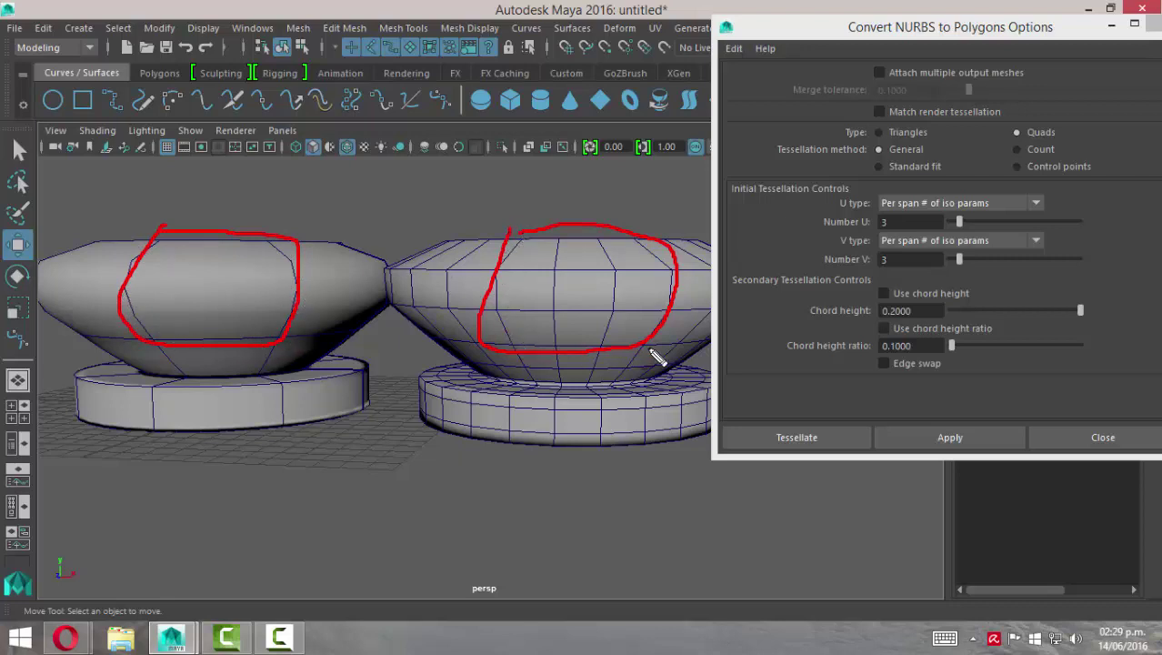
drag(882, 213, 878, 269)
drag(122, 282, 185, 278)
drag(122, 313, 180, 309)
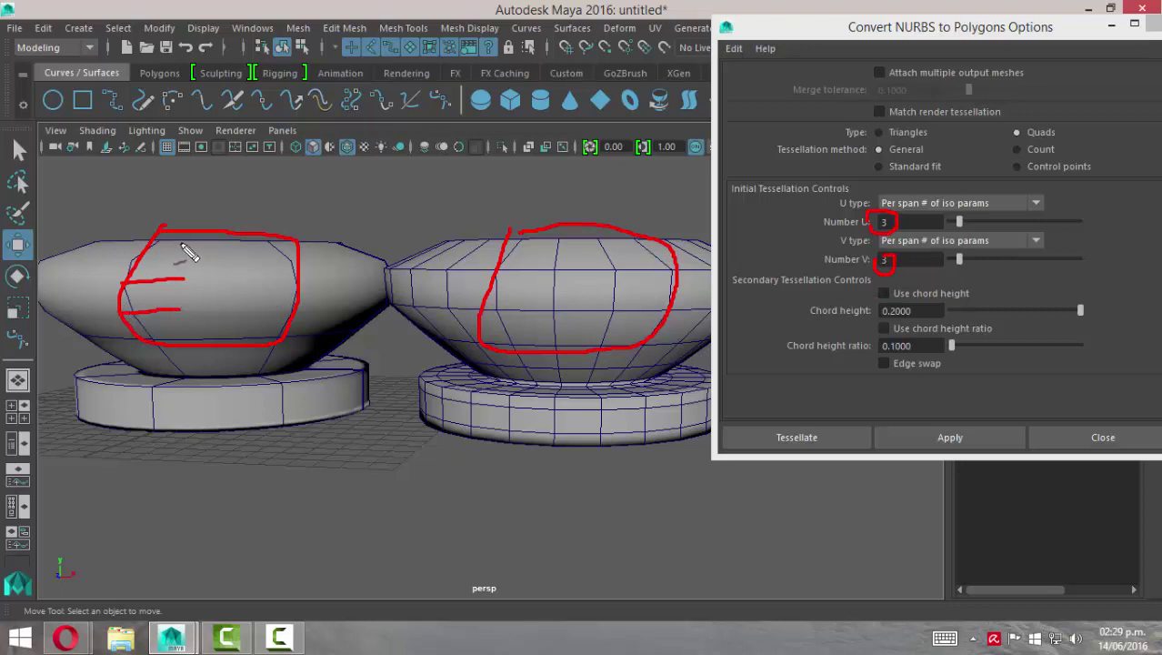
drag(181, 242, 182, 303)
drag(233, 236, 238, 271)
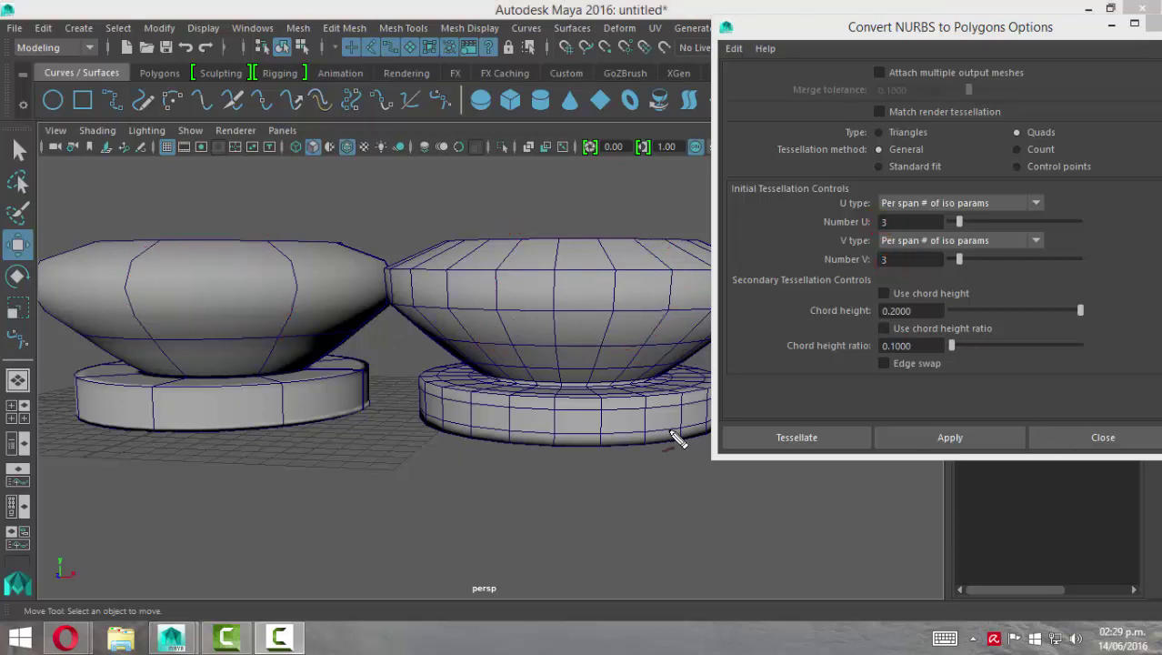
Step: Try Standard fit tessellation and select the original NURBS bowl, revolvedSurface1
click(991, 199)
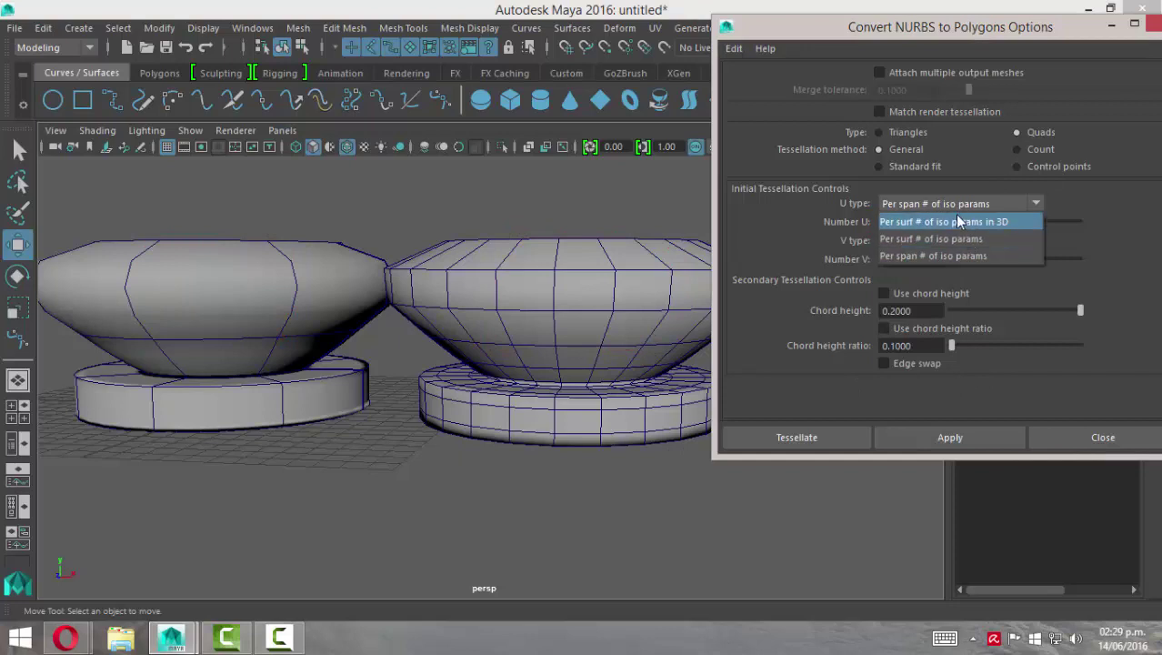
click(1118, 250)
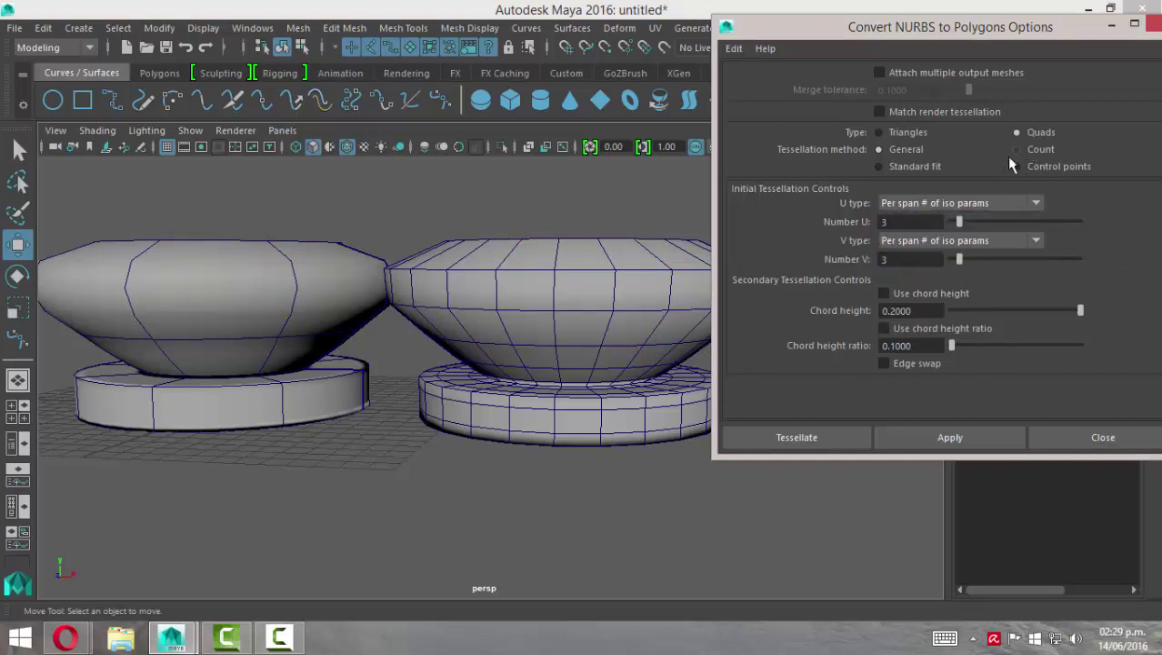
click(879, 167)
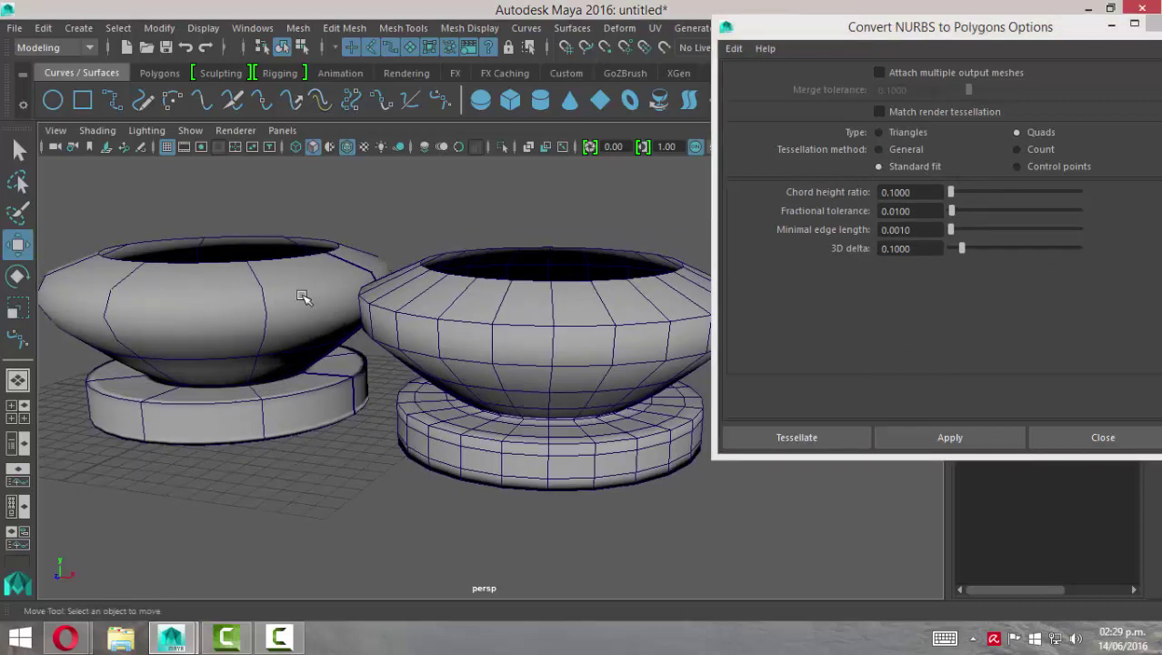
click(254, 298)
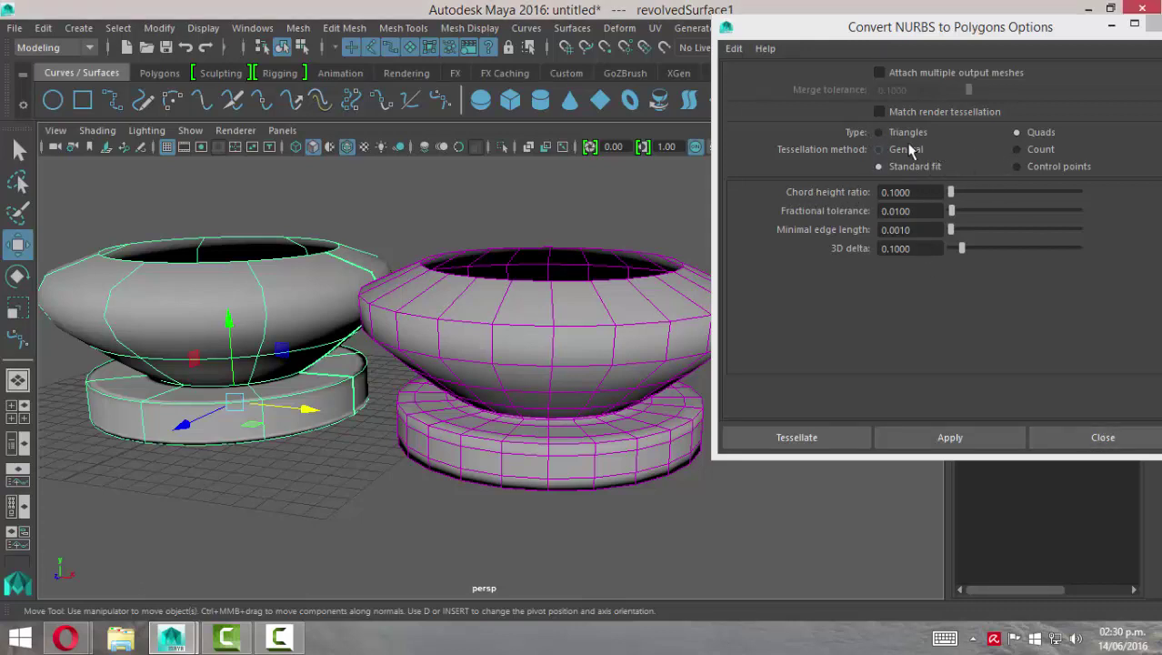
Step: Return to General tessellation with per-span iso params for U and V, then Tessellate
click(869, 155)
click(880, 150)
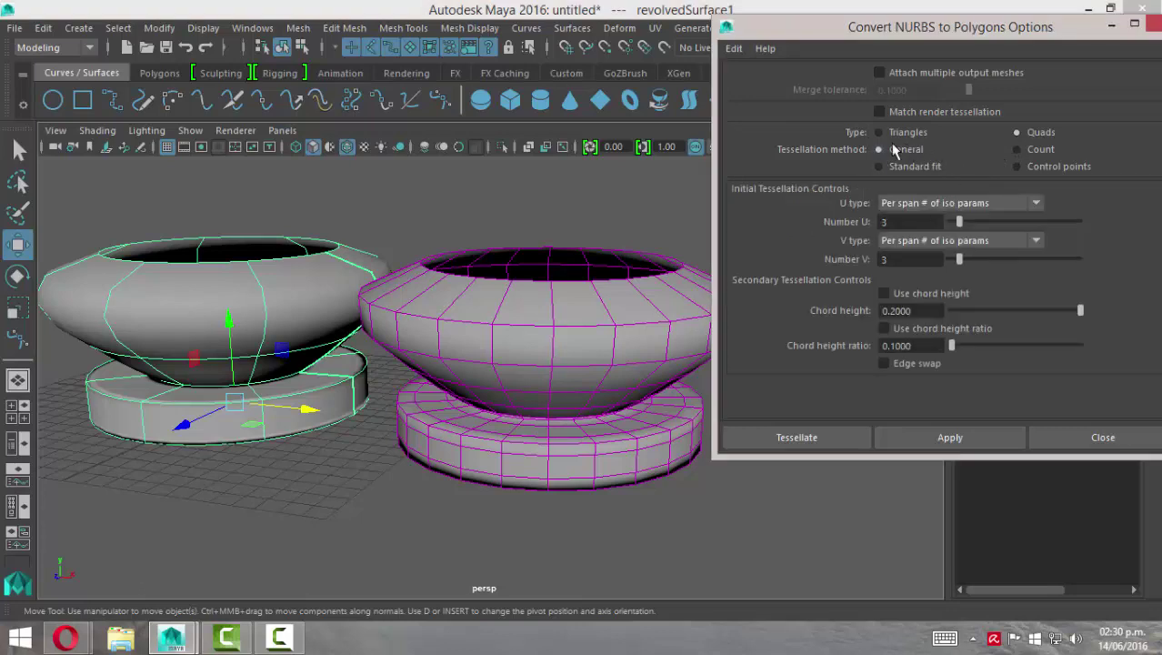
click(942, 205)
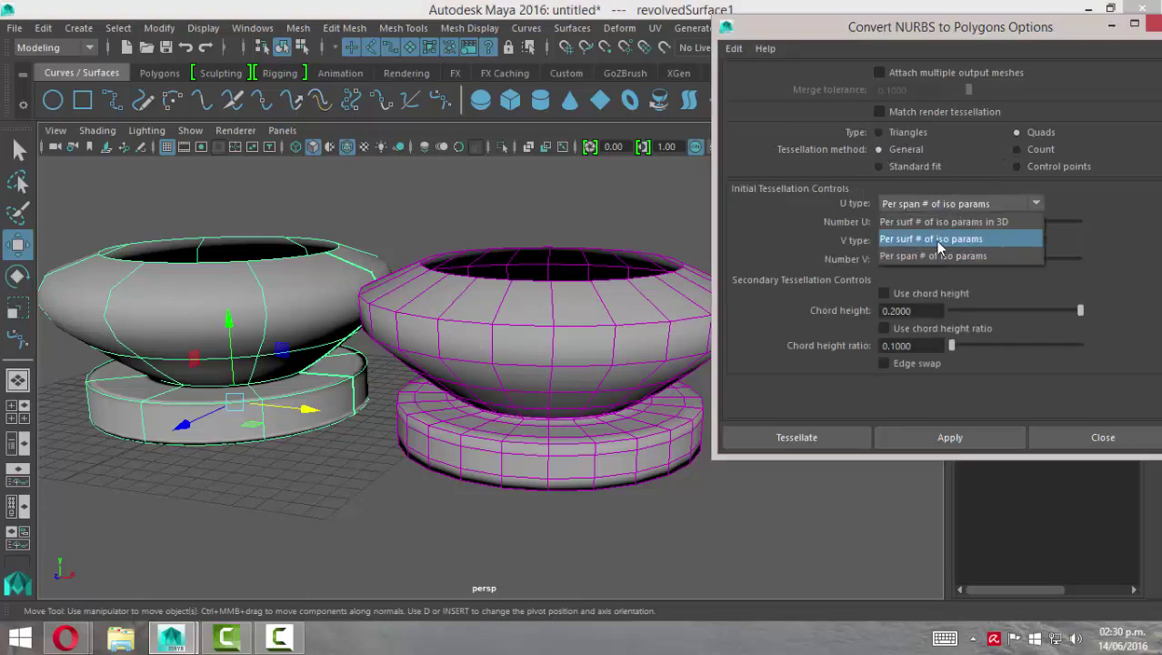
click(970, 258)
click(954, 242)
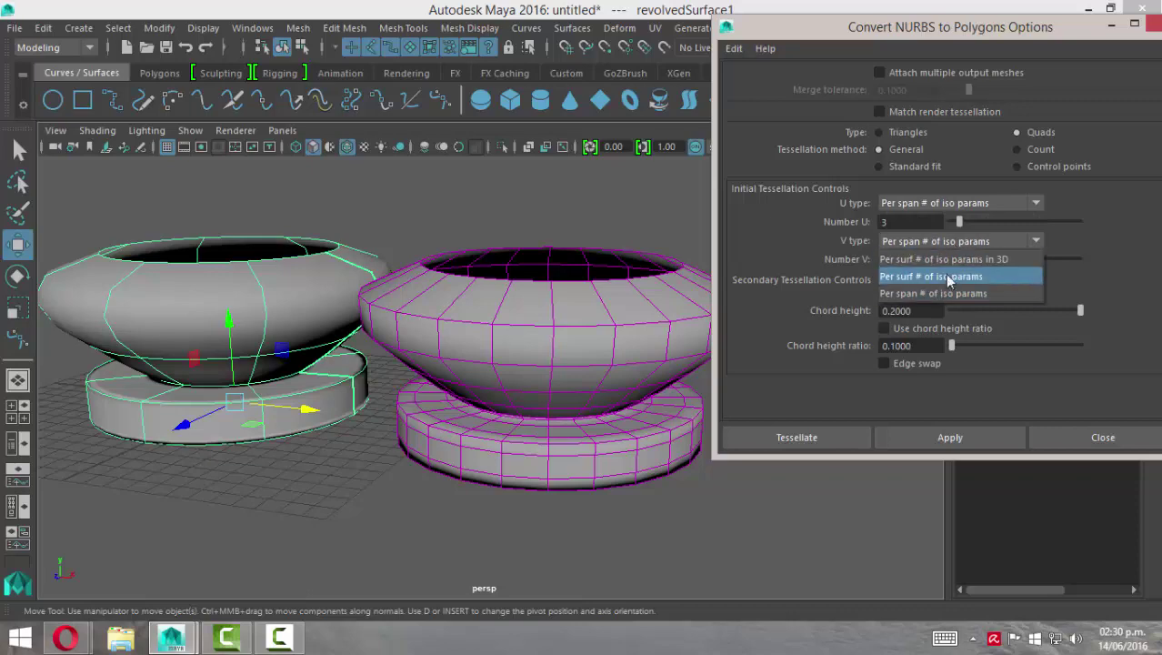
click(946, 293)
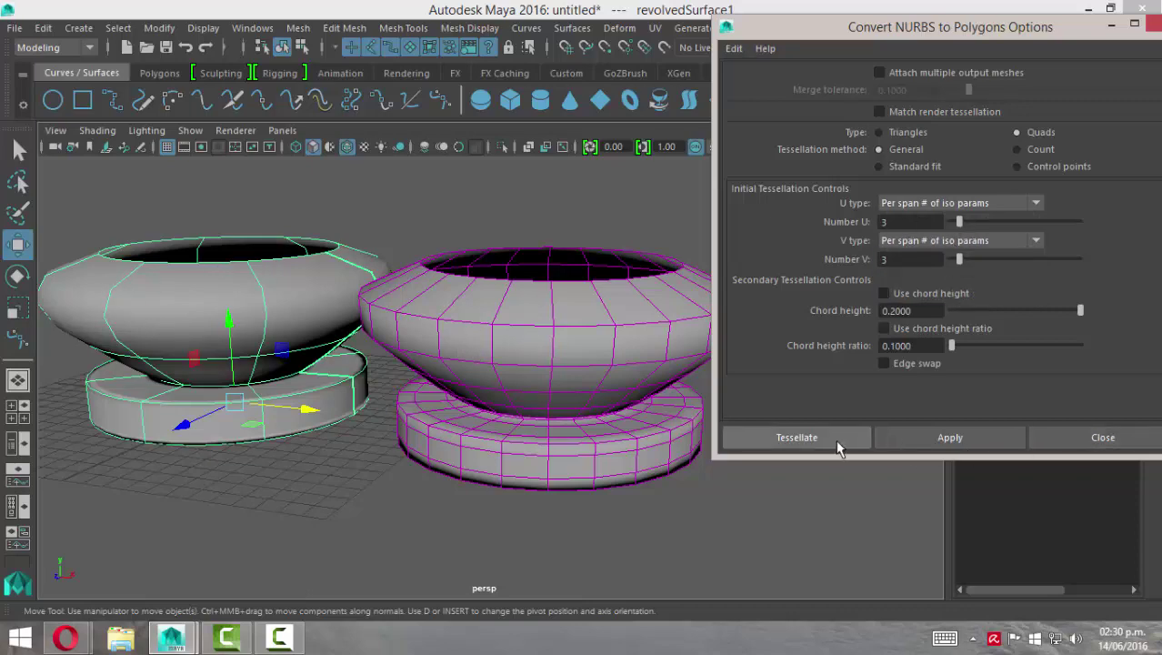
click(812, 436)
Step: Move the new mesh bowl along -X so all three bowls sit side by side
alt+middle_drag(291, 442, 595, 446)
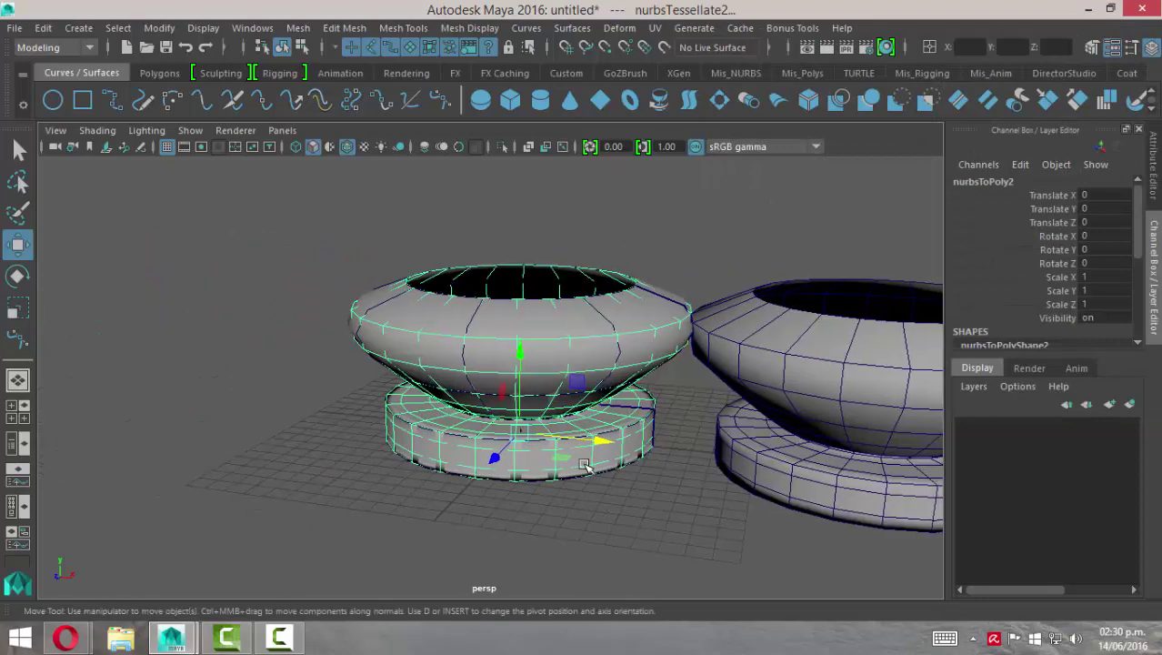
drag(599, 442, 216, 373)
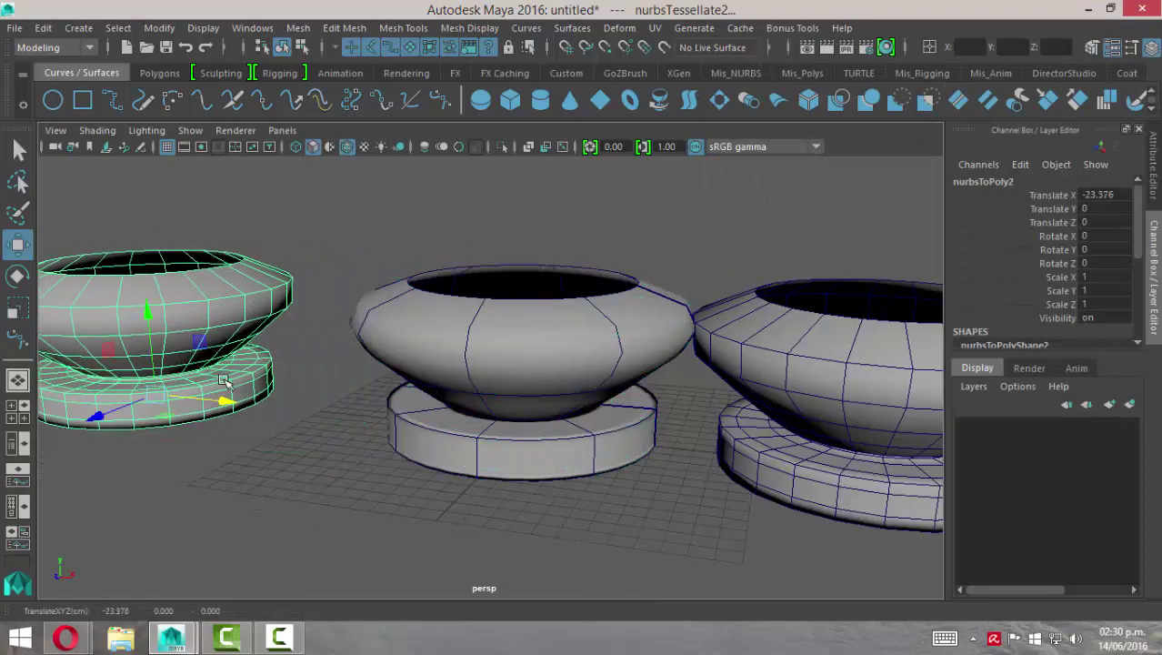
alt+right_drag(532, 389, 384, 389)
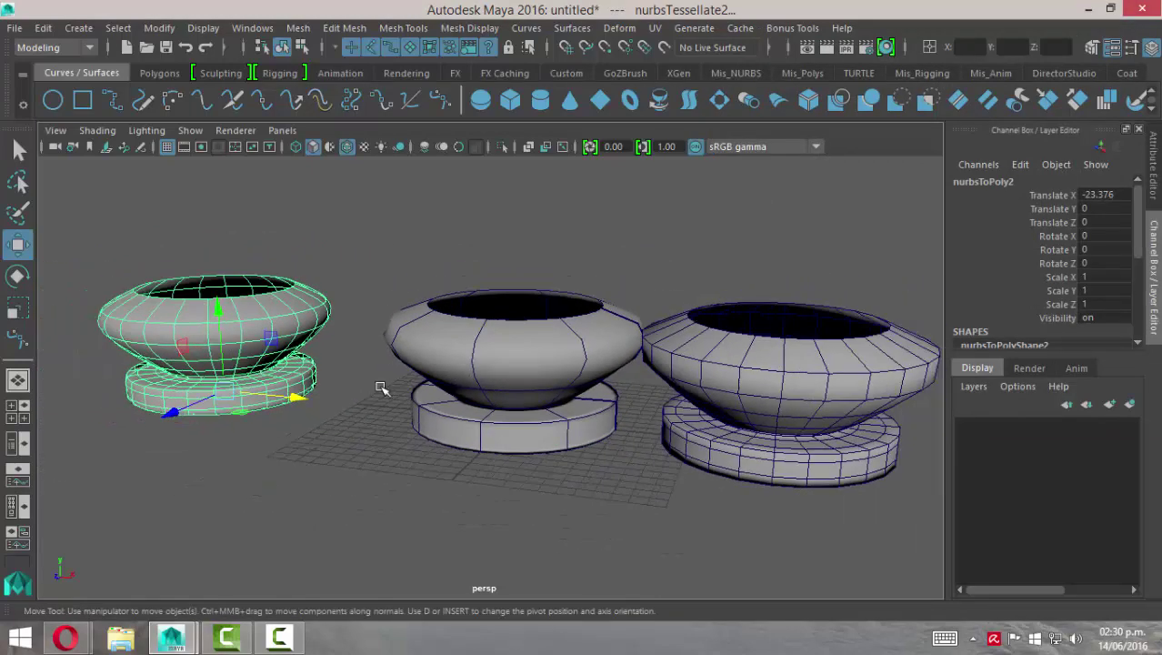
alt+middle_drag(384, 389, 493, 368)
click(475, 291)
mouse_move(475, 291)
alt+mouse_down()
mouse_move(564, 377)
mouse_move(556, 364)
alt+mouse_up()
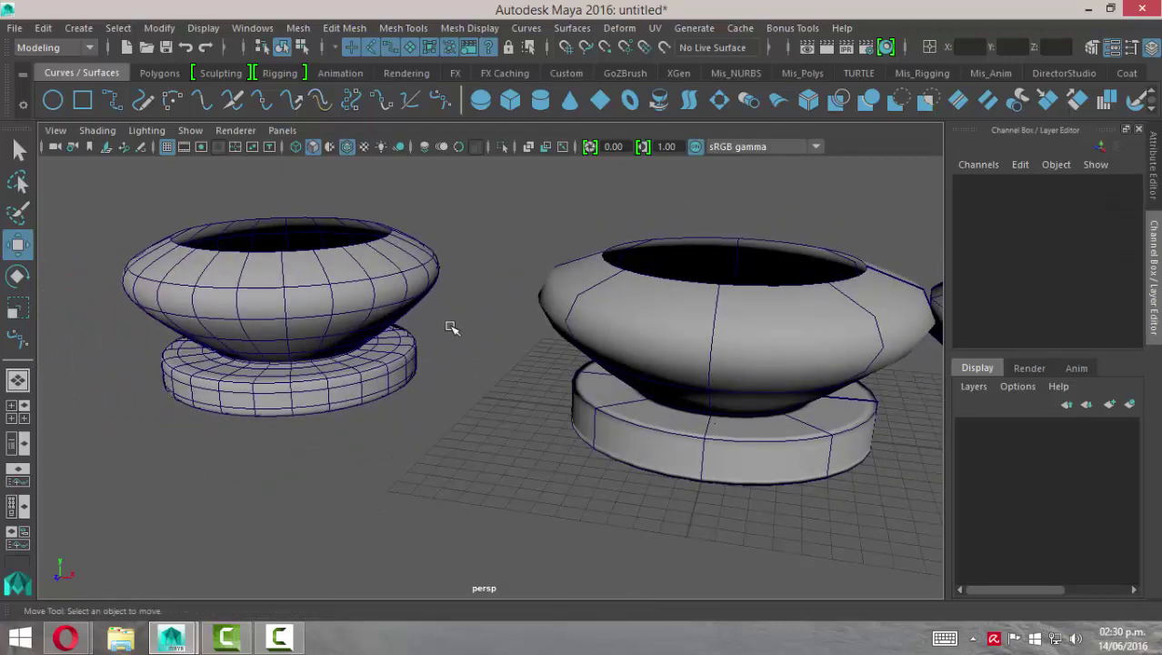
Step: Turn off the wireframe overlay and orbit around the three bowls
click(346, 148)
mouse_move(644, 354)
alt+mouse_down()
mouse_move(625, 338)
mouse_move(633, 329)
alt+mouse_up()
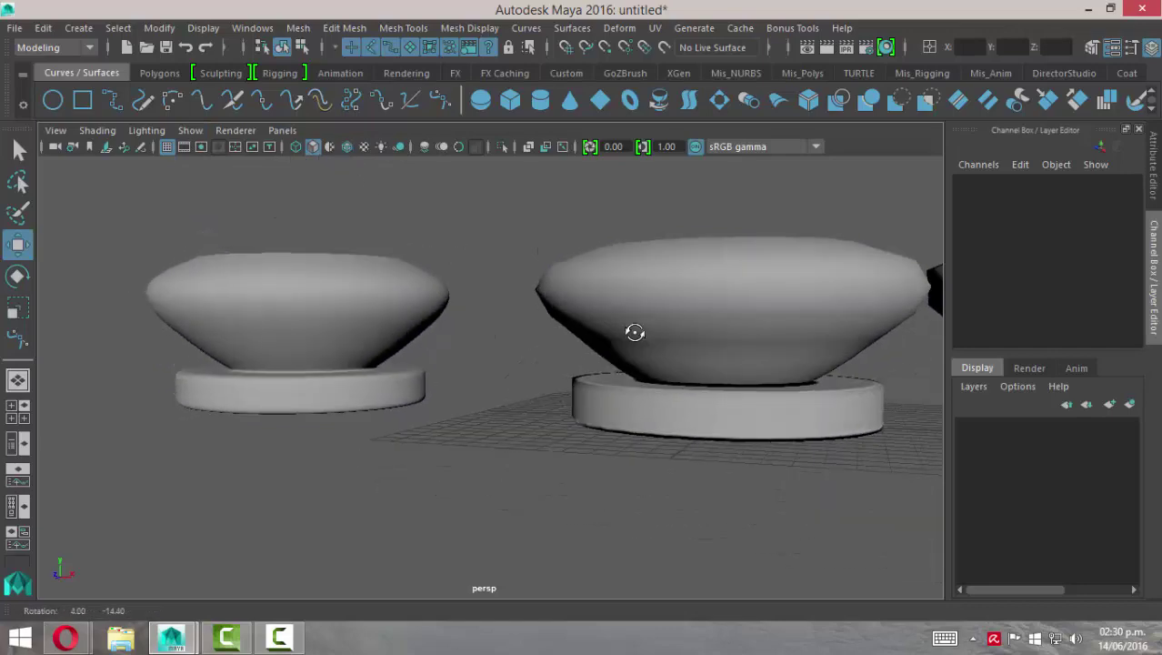
mouse_move(467, 293)
alt+mouse_down()
mouse_move(528, 311)
mouse_move(636, 294)
mouse_move(468, 292)
mouse_move(420, 304)
mouse_move(420, 316)
alt+mouse_up()
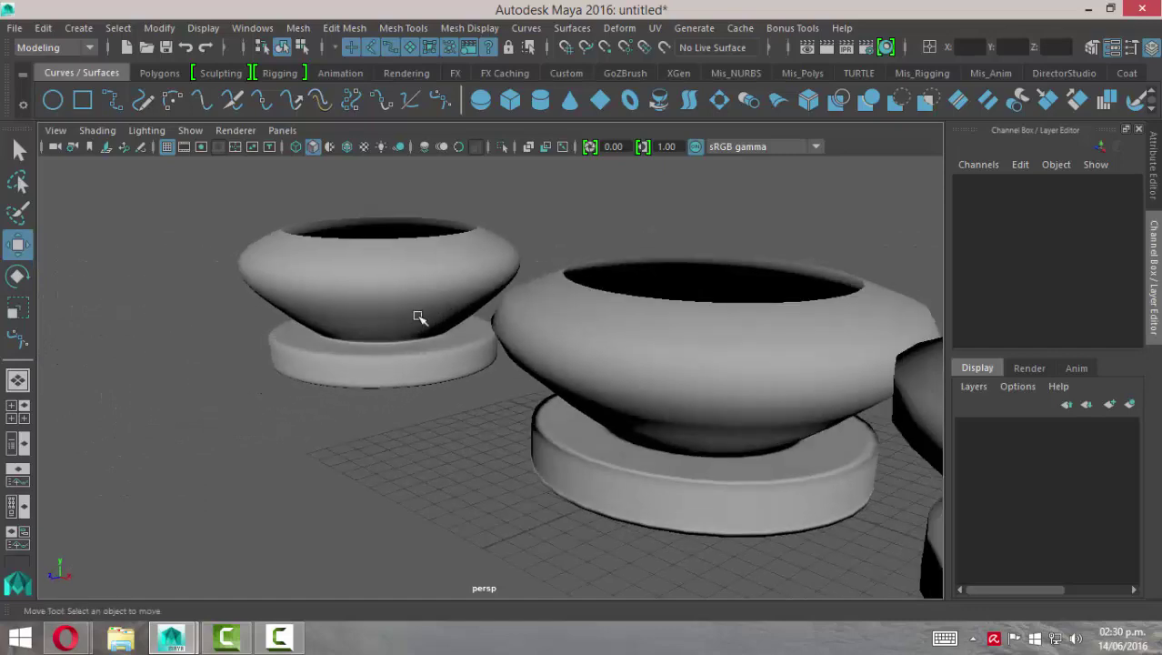
Step: Select all three bowls and delete them, leaving an empty grid
click(535, 391)
scroll(535, 392, down, 3)
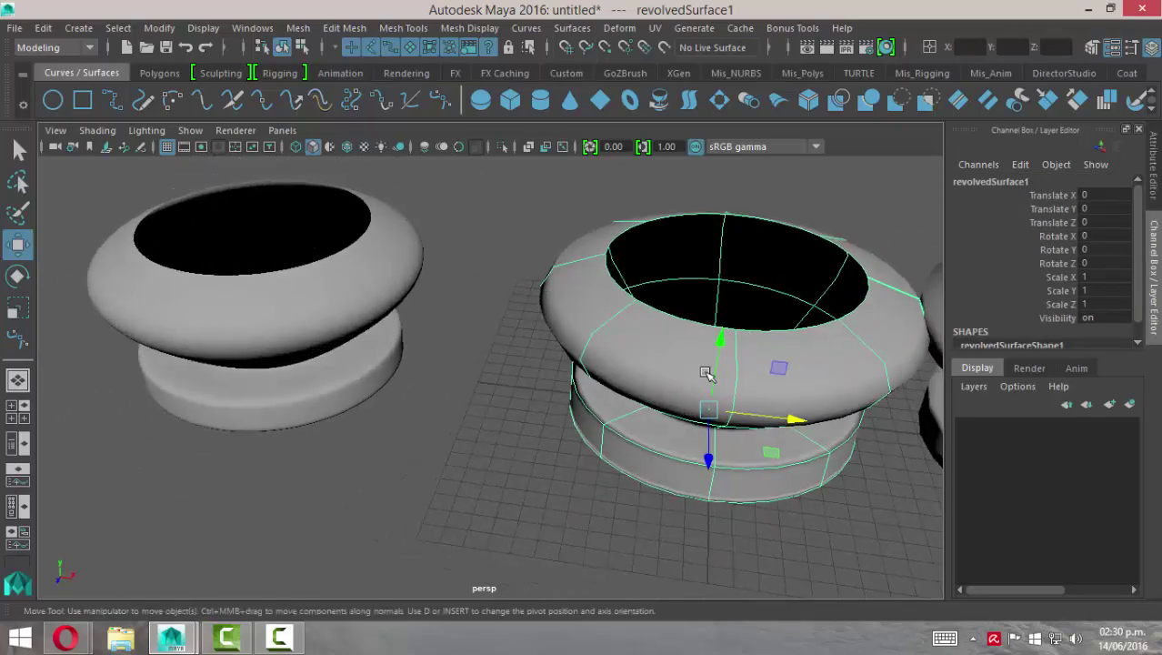
scroll(705, 371, down, 3)
scroll(573, 343, down, 2)
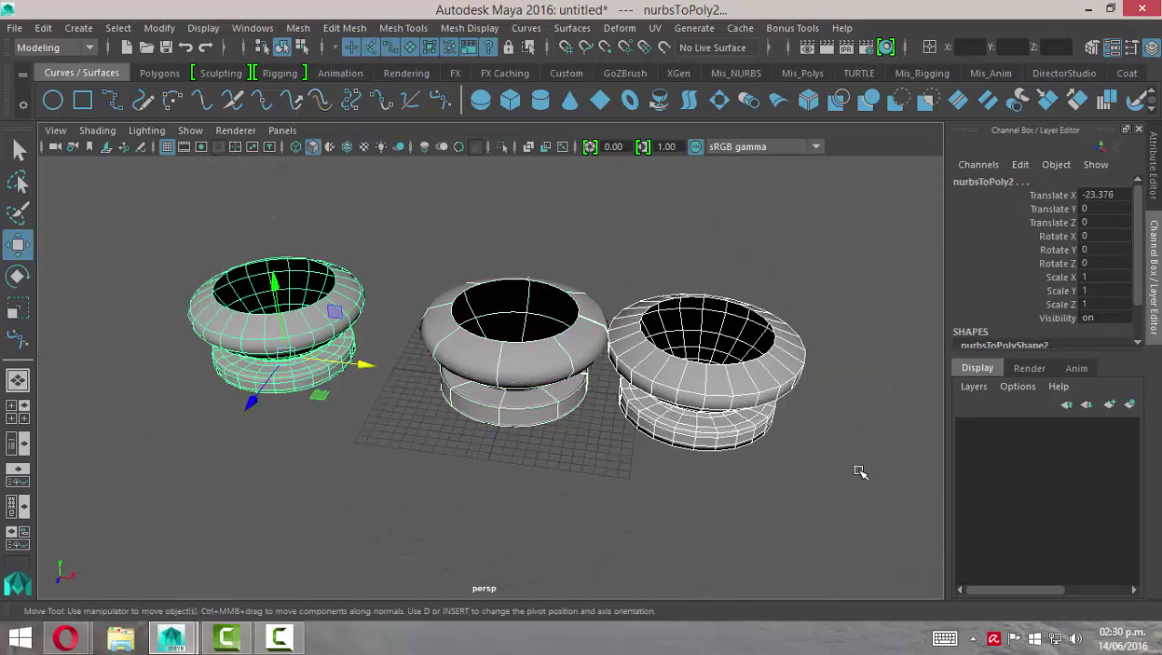
key(Delete)
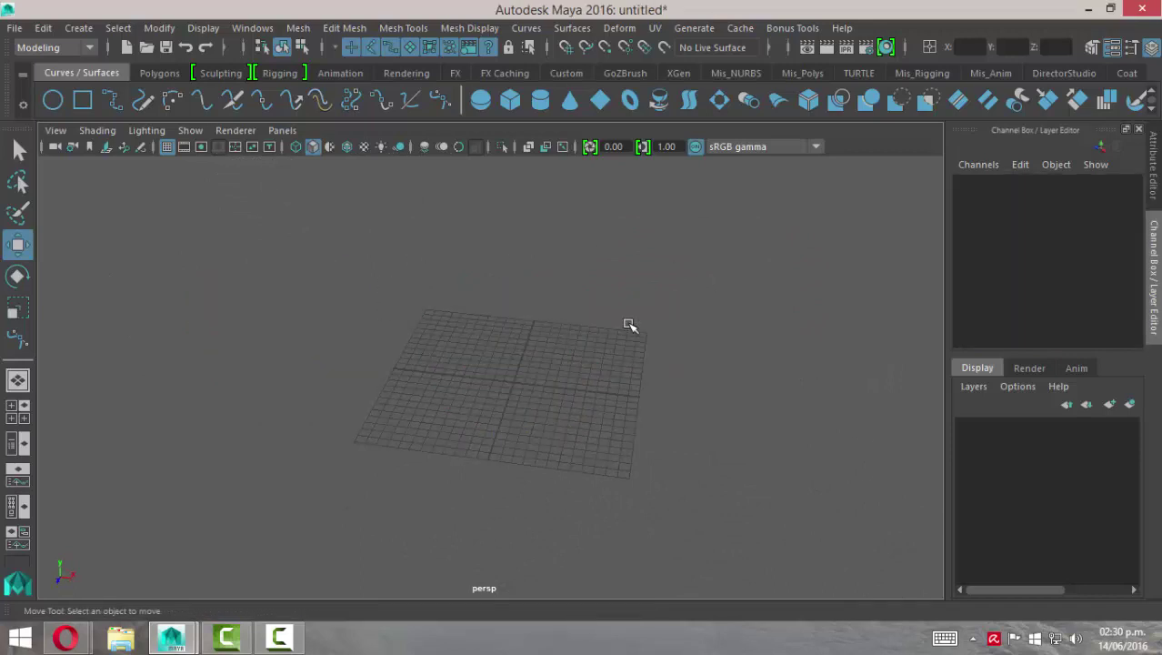
Step: Maximise the front view and choose the CV Curve Tool
key(space)
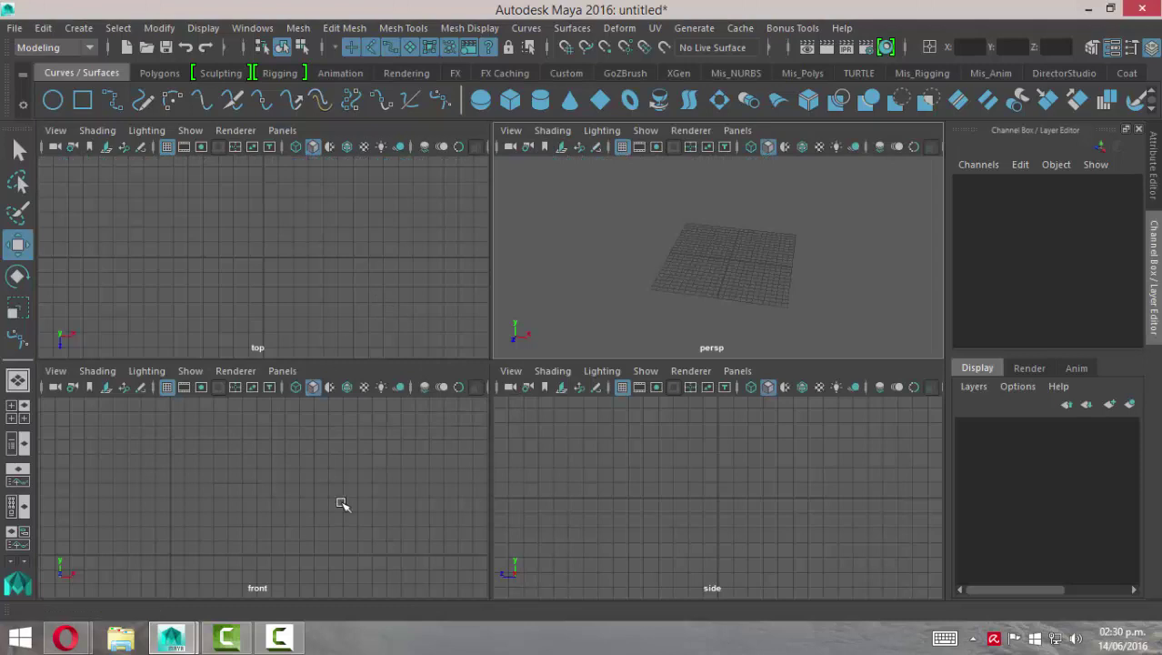
key(space)
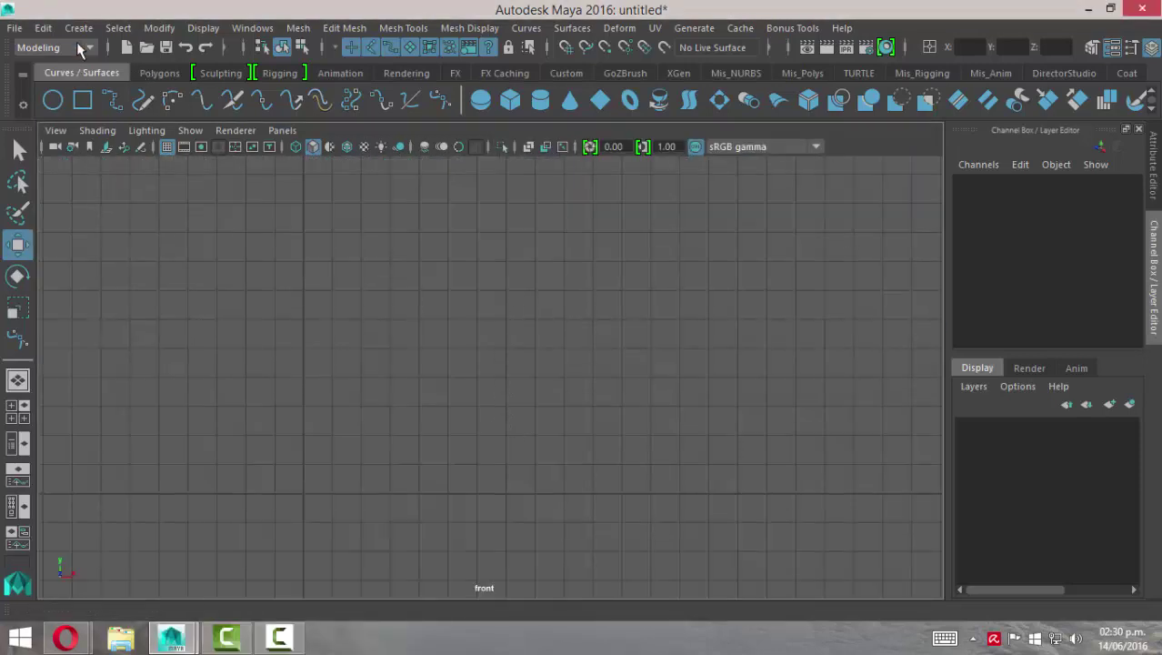
click(80, 28)
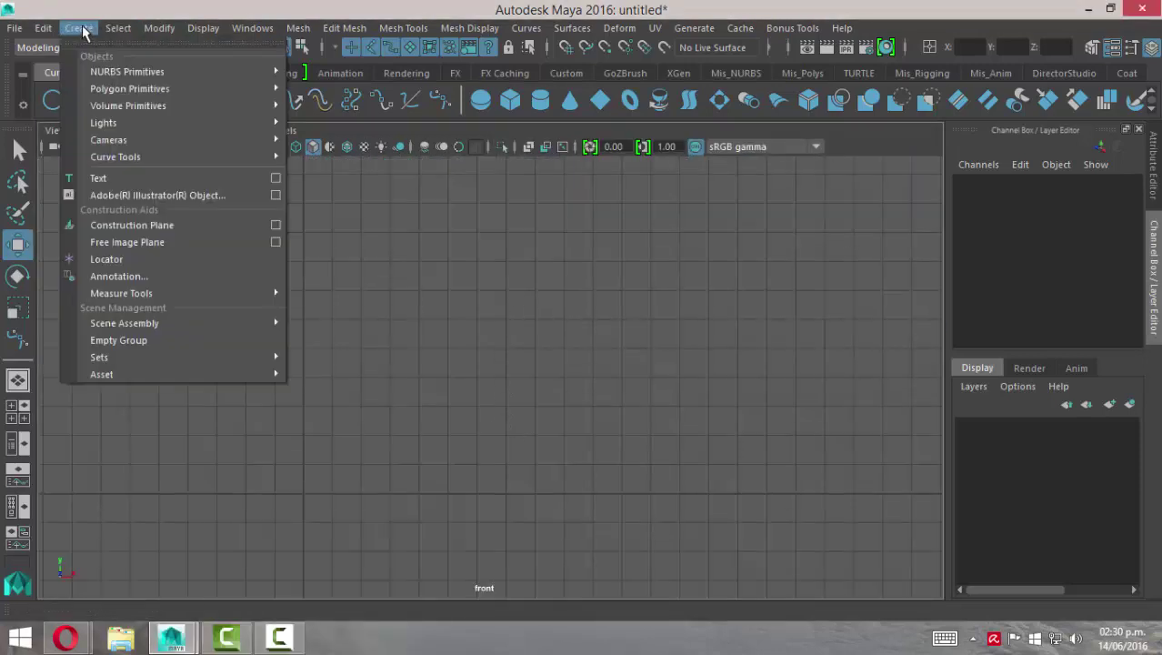
mouse_move(116, 156)
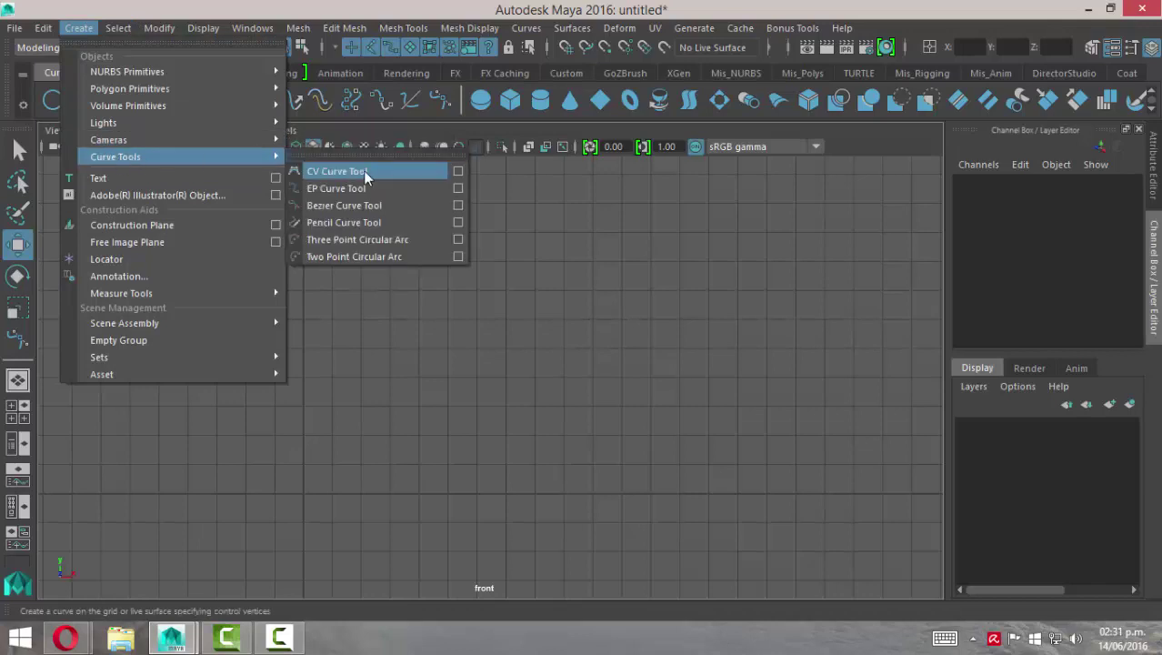
click(334, 173)
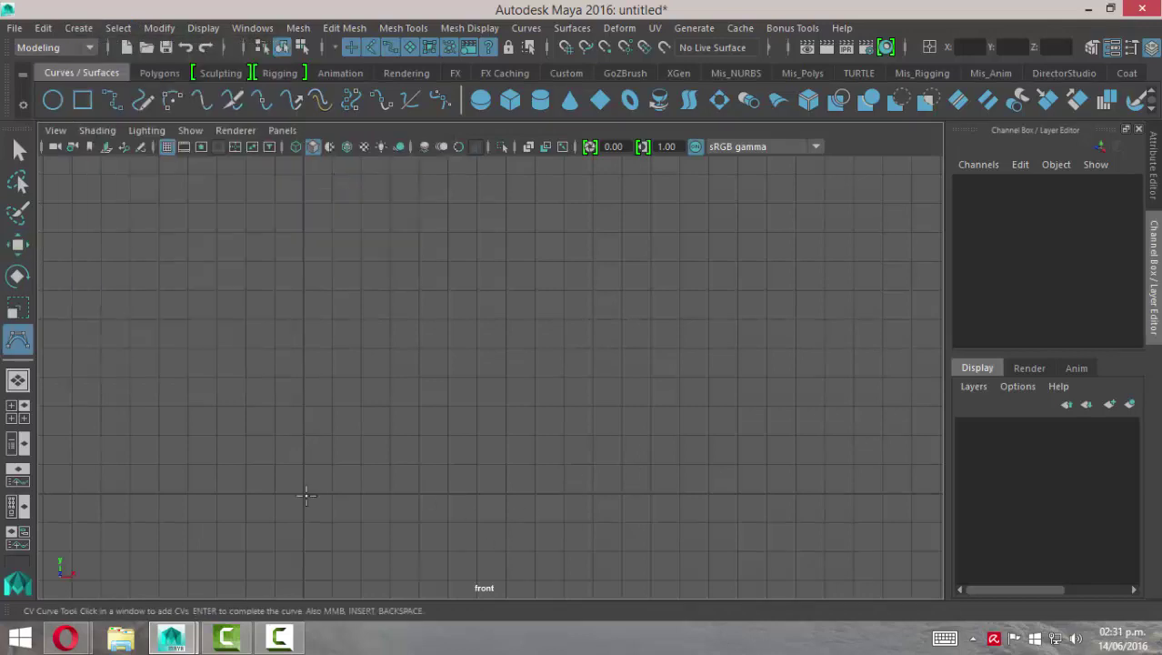
Step: Draw the profile: flat base outward, up, back inward, then angling up to the rim
alt+middle_drag(372, 479, 467, 449)
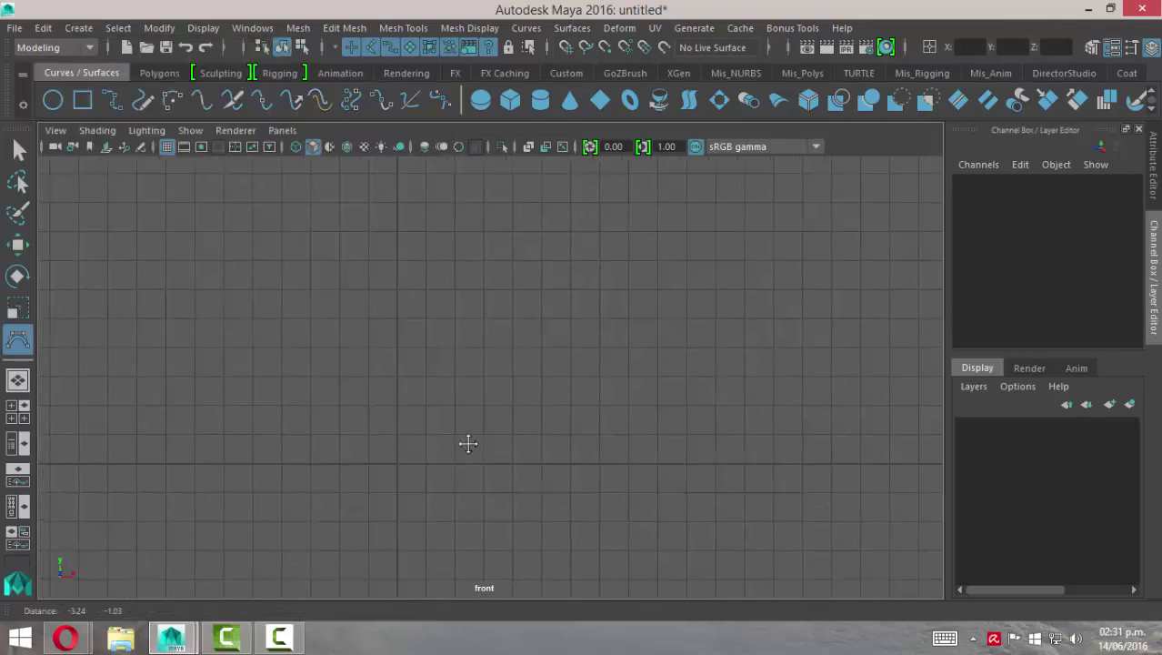
click(396, 463)
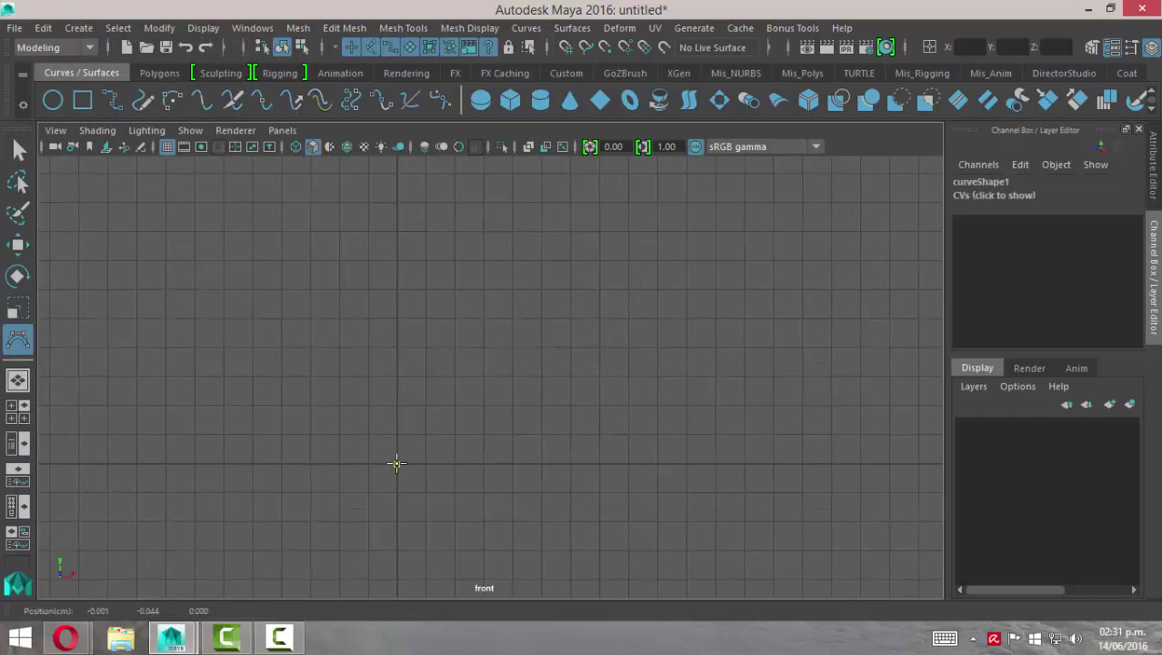
click(659, 463)
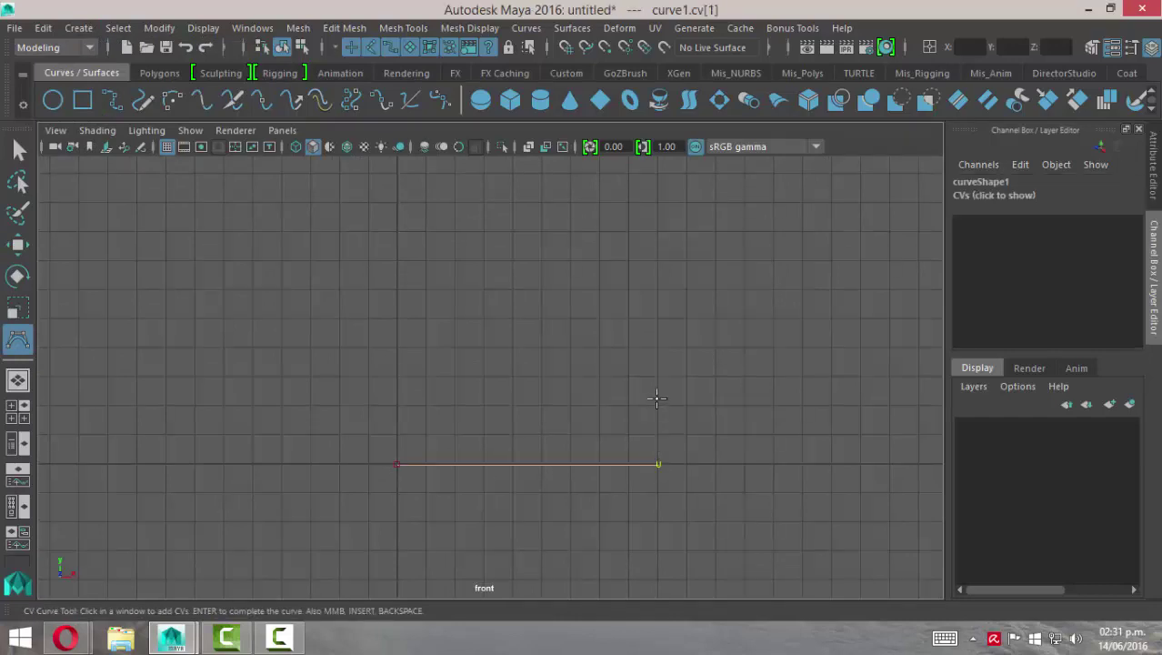
click(656, 406)
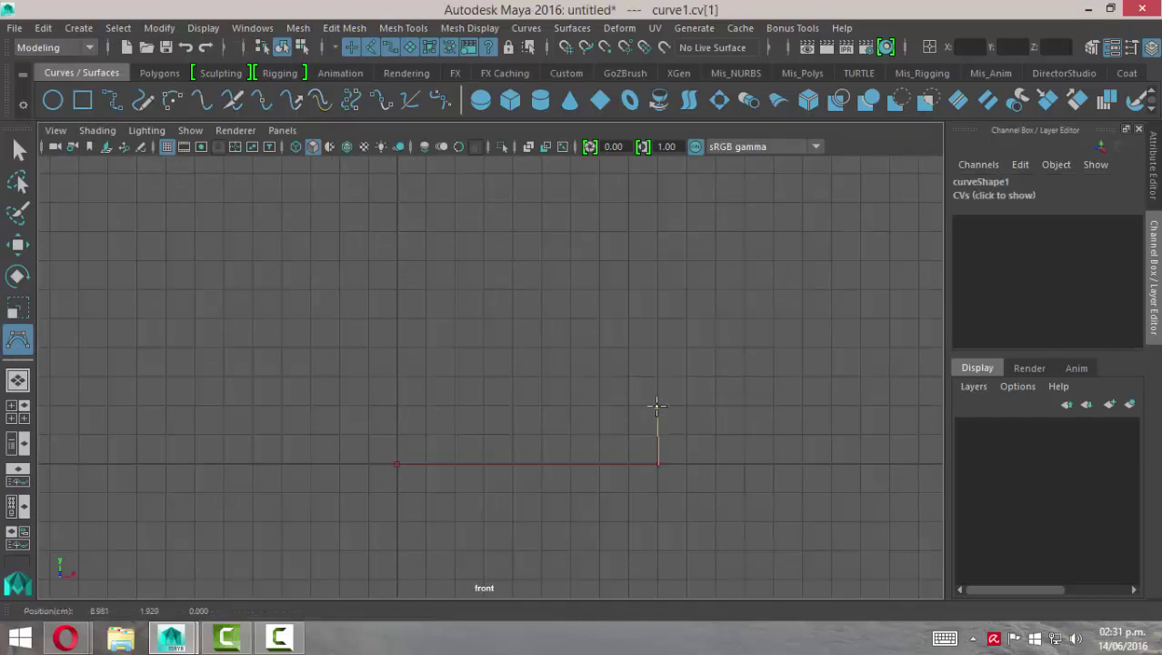
click(511, 405)
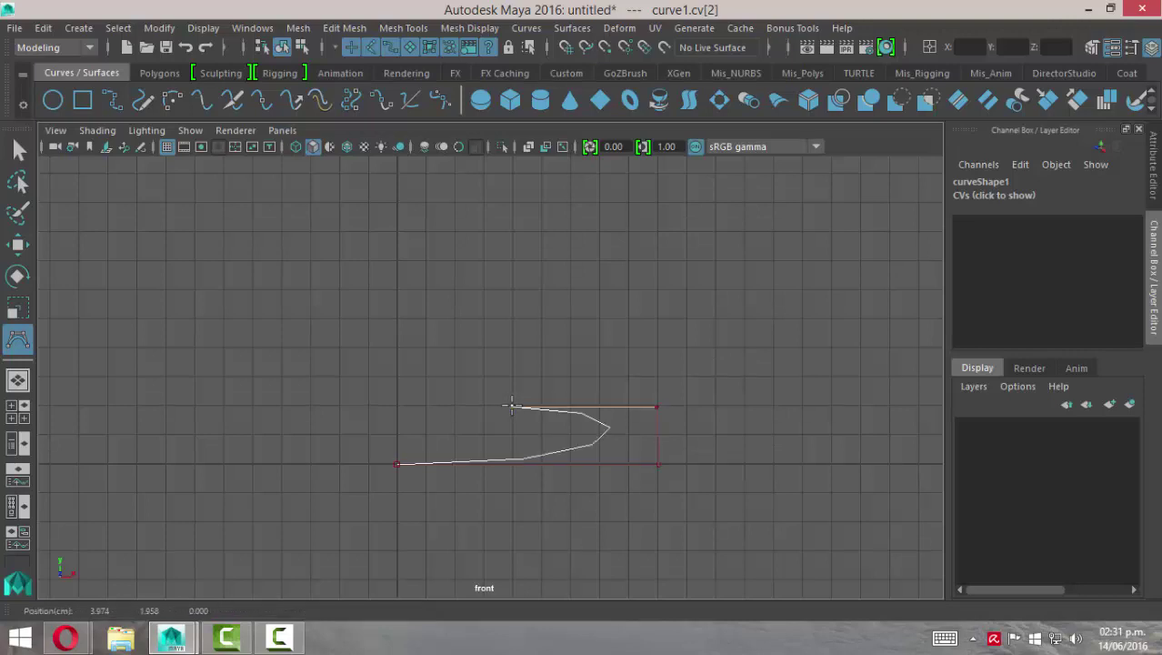
click(602, 319)
click(688, 216)
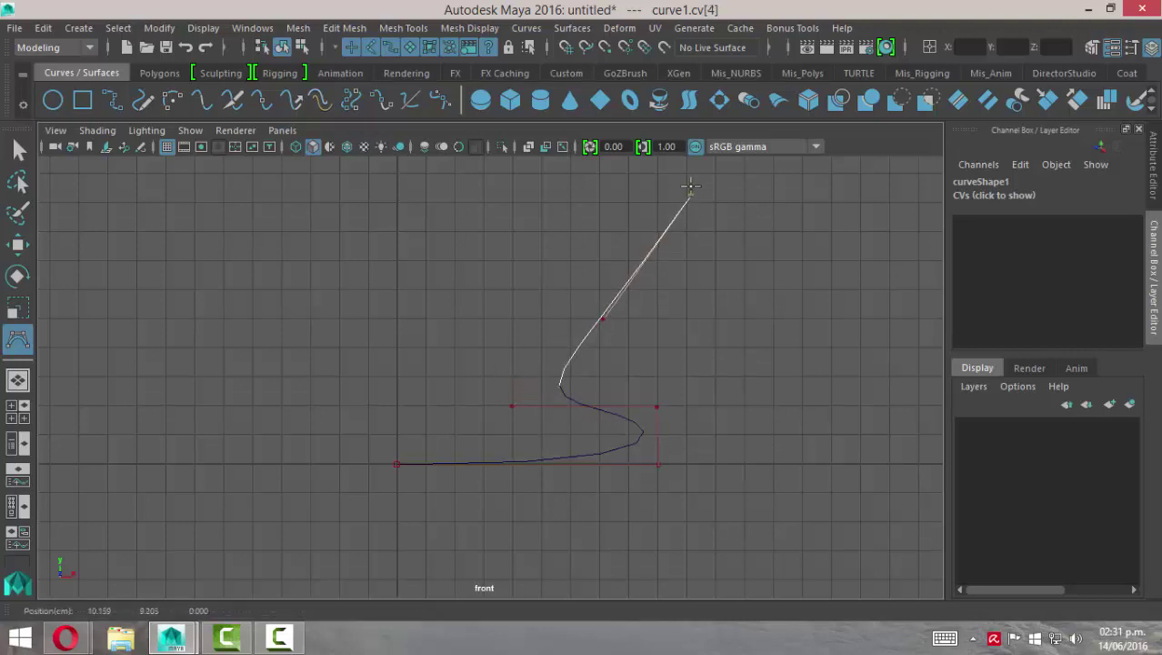
alt+middle_drag(670, 382, 600, 489)
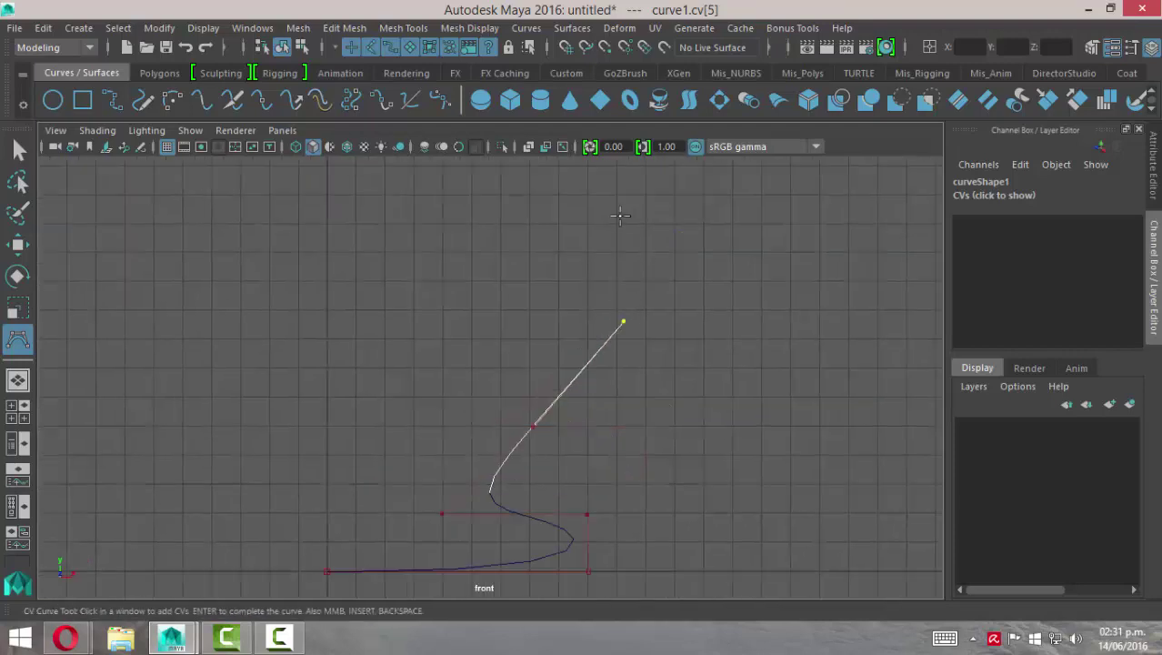
click(620, 211)
click(18, 150)
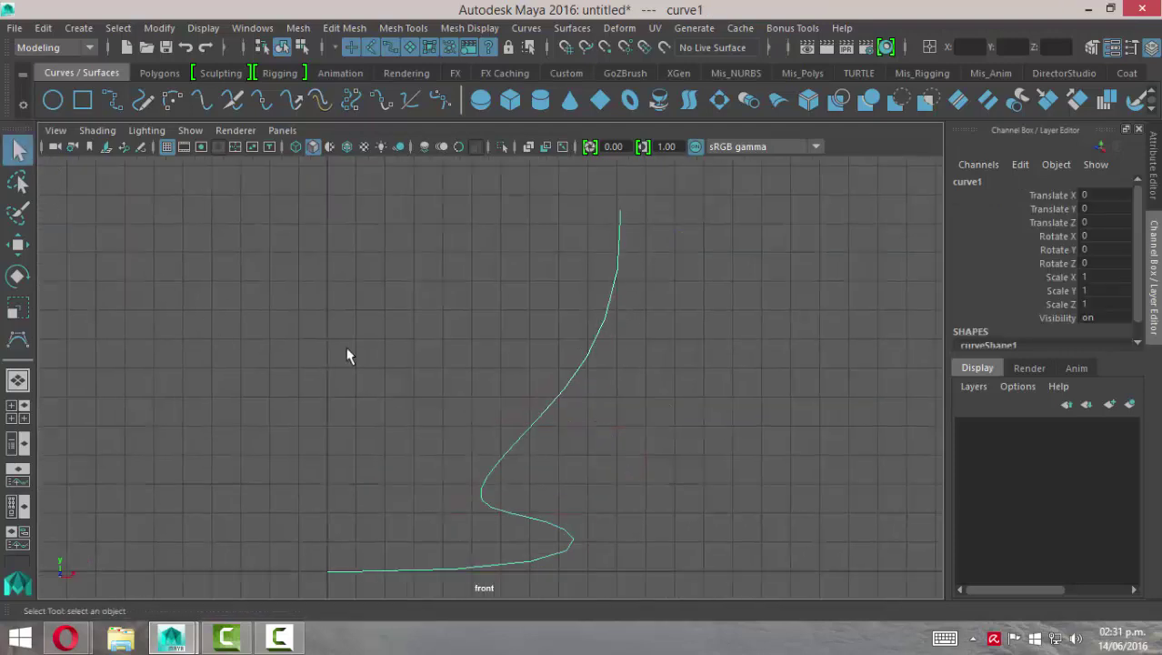
Step: Zoom in to frame the curve's bends larger in the front view
scroll(454, 364, up, 3)
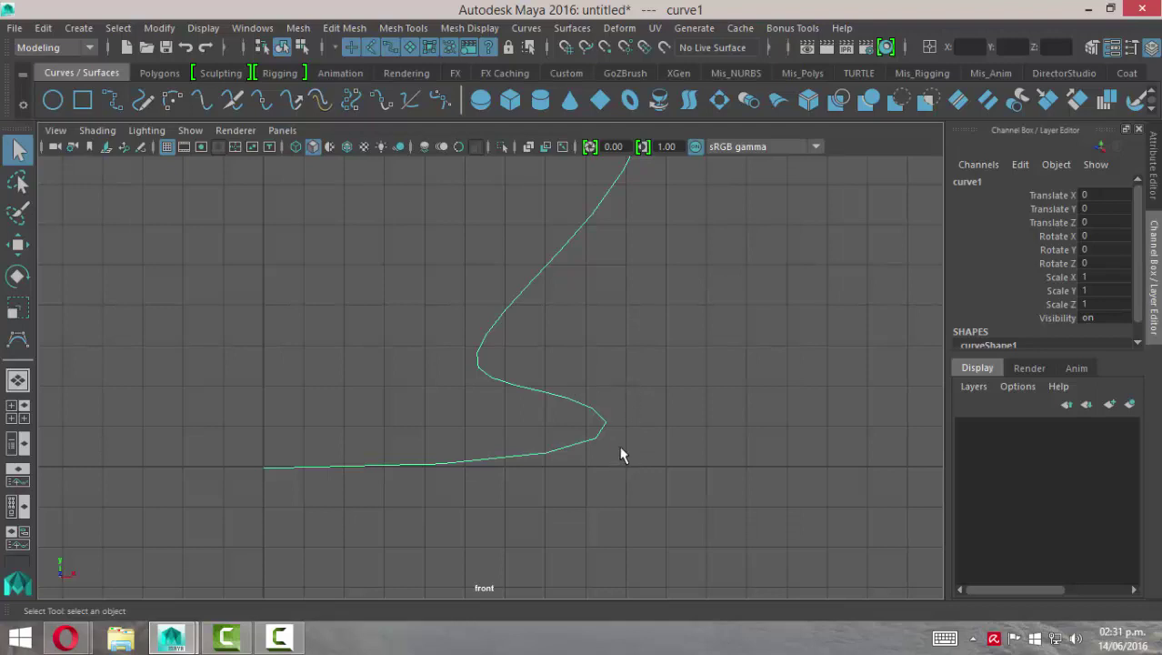
scroll(480, 449, up, 2)
alt+middle_drag(509, 368, 505, 322)
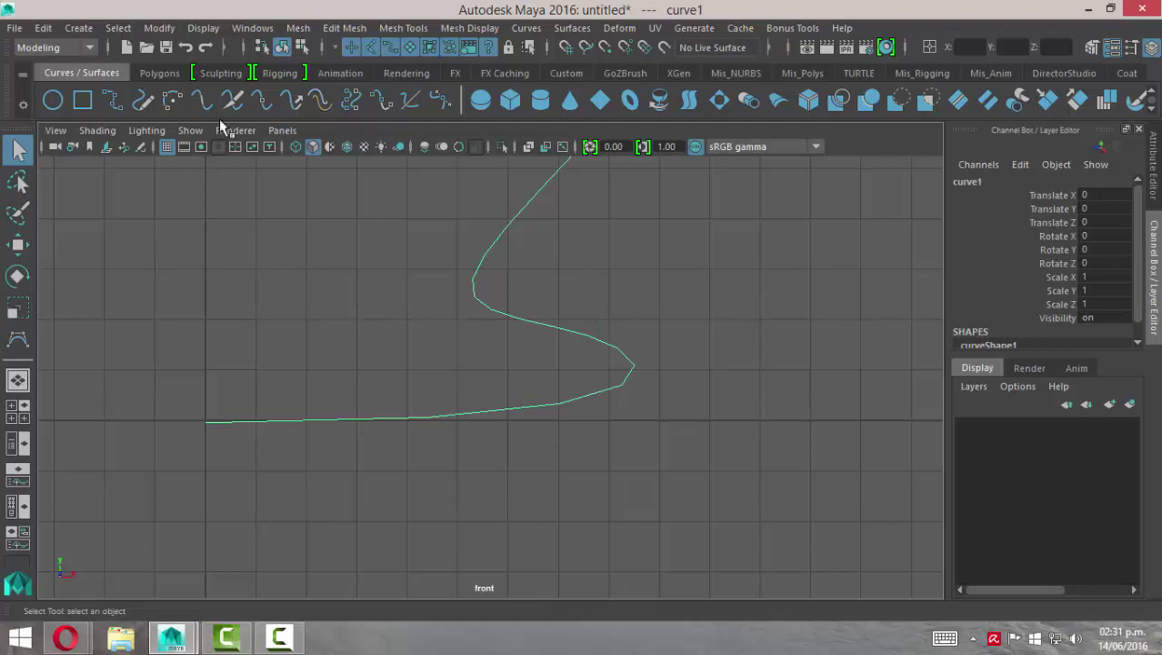
Step: Show curve1's control vertices and zoom in on its outward bend
click(203, 27)
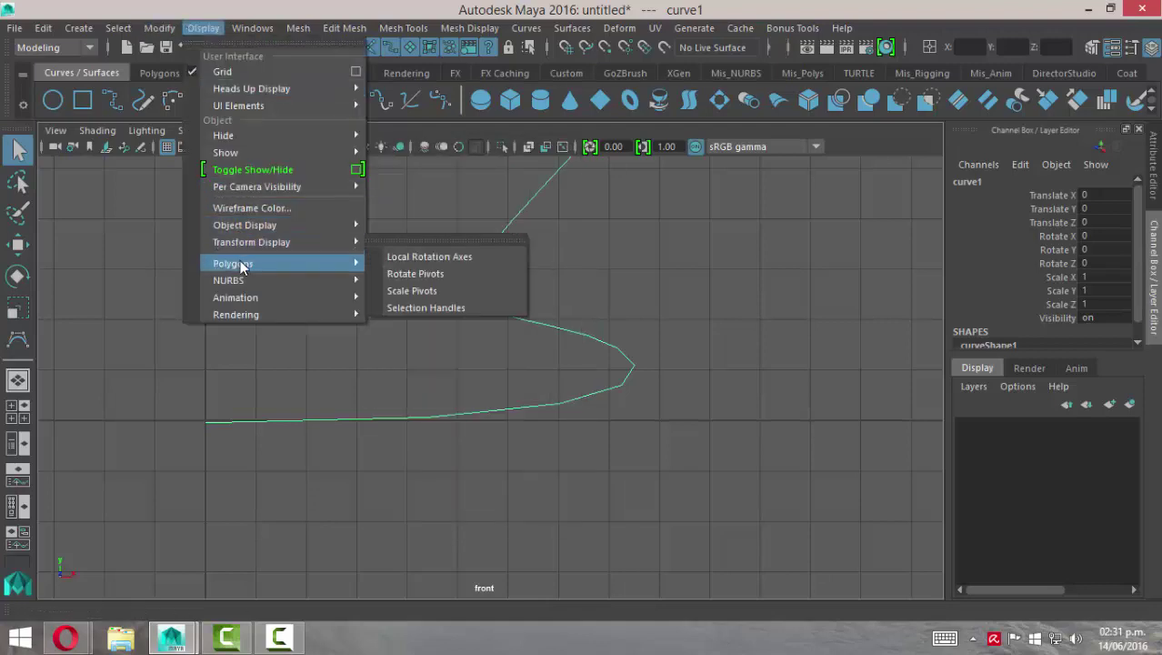
mouse_move(228, 280)
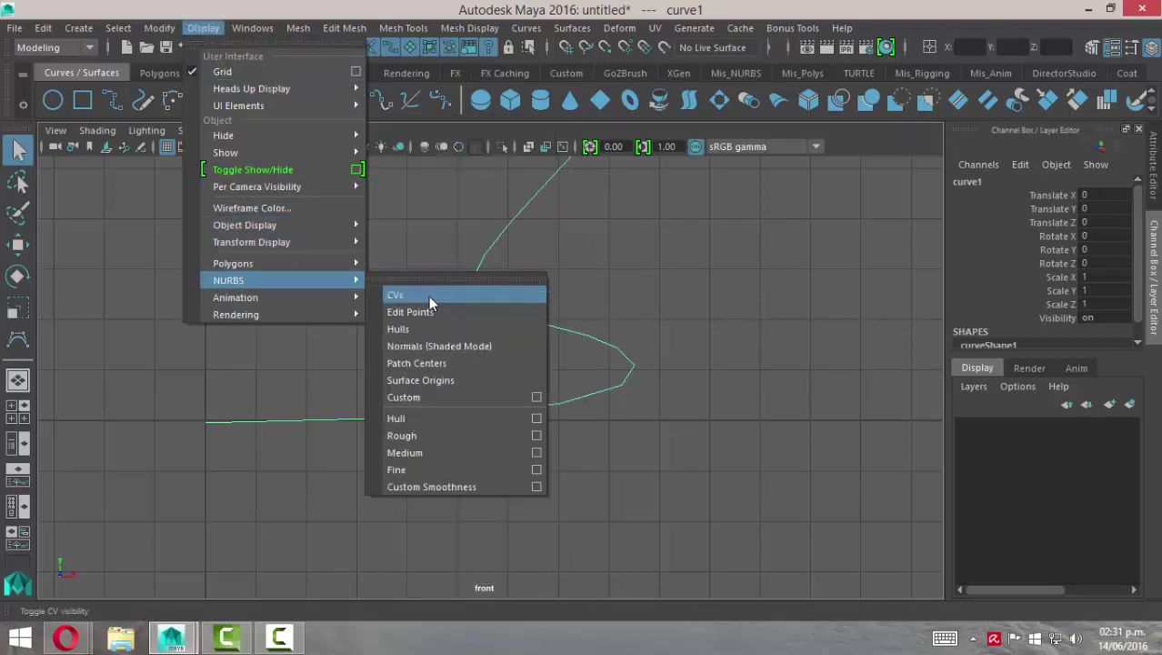
click(429, 296)
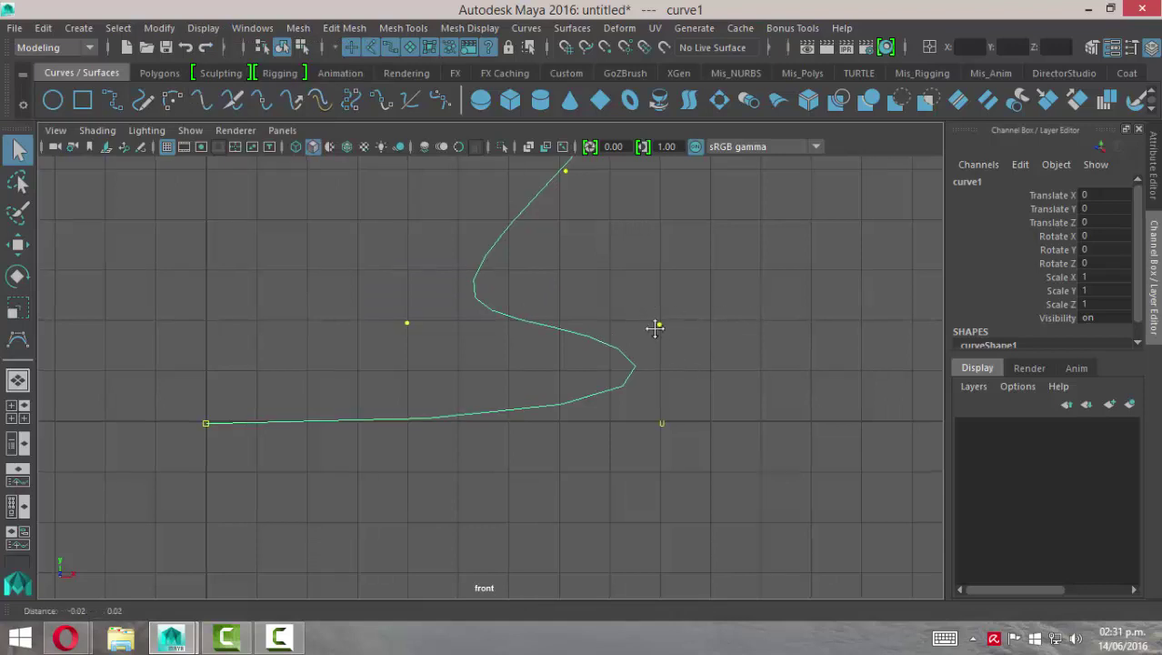
alt+middle_drag(656, 325, 688, 381)
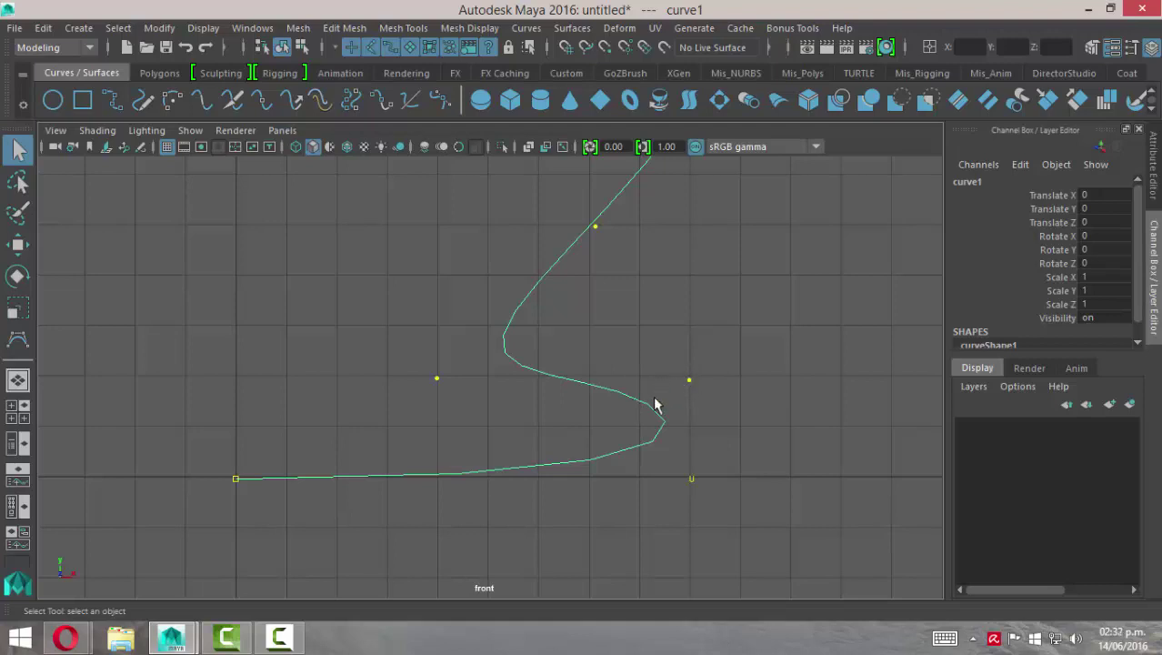
alt+right_drag(668, 404, 847, 424)
alt+middle_drag(846, 424, 600, 336)
alt+right_drag(600, 336, 712, 356)
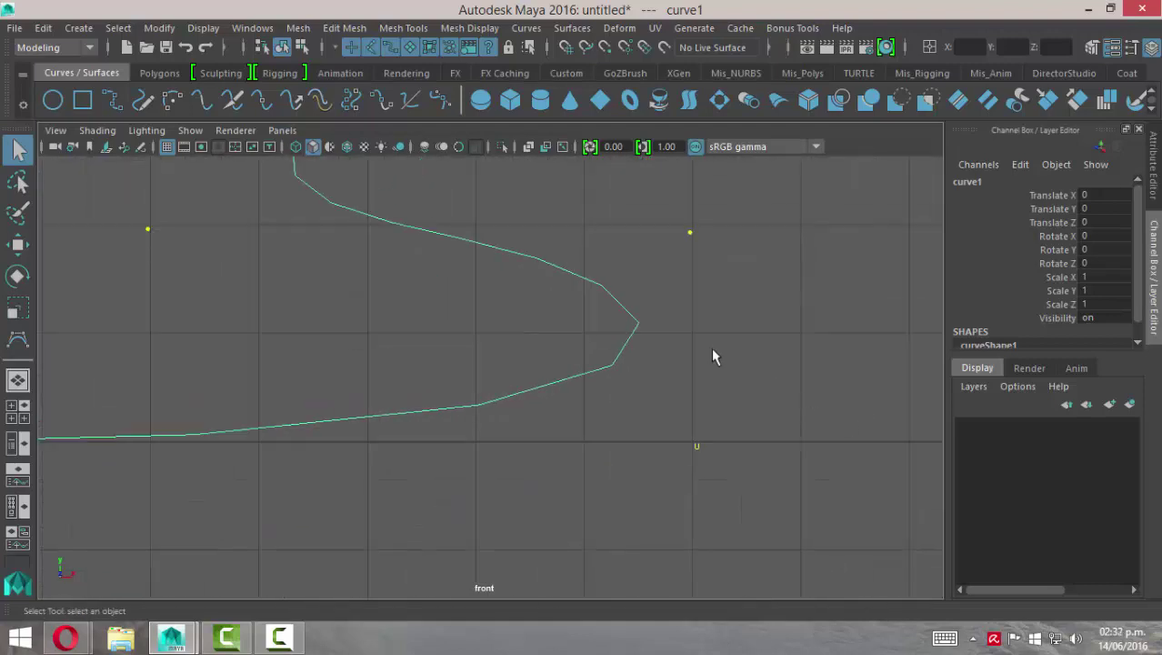
Step: Pick a curve point on the upper side of the outward bend
right_drag(569, 278, 565, 149)
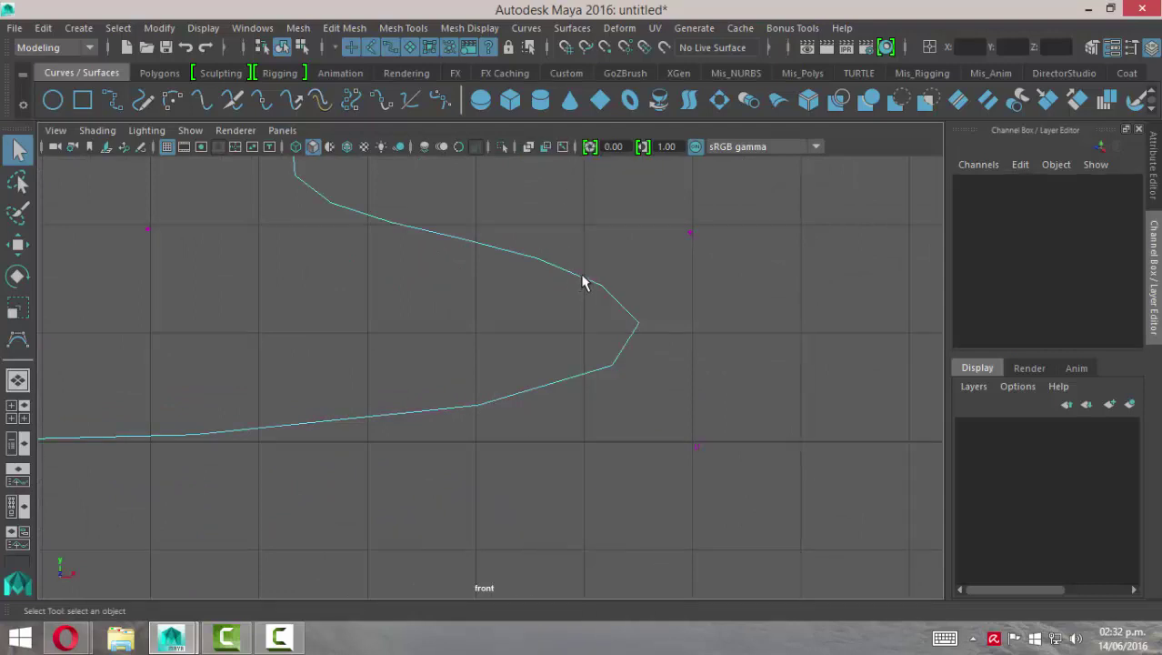
mouse_move(582, 283)
mouse_down()
mouse_move(427, 252)
mouse_move(575, 317)
mouse_move(614, 350)
mouse_move(583, 387)
mouse_move(515, 396)
mouse_up()
mouse_move(633, 395)
mouse_down()
mouse_move(626, 280)
mouse_move(555, 257)
mouse_move(538, 283)
mouse_move(532, 272)
mouse_up()
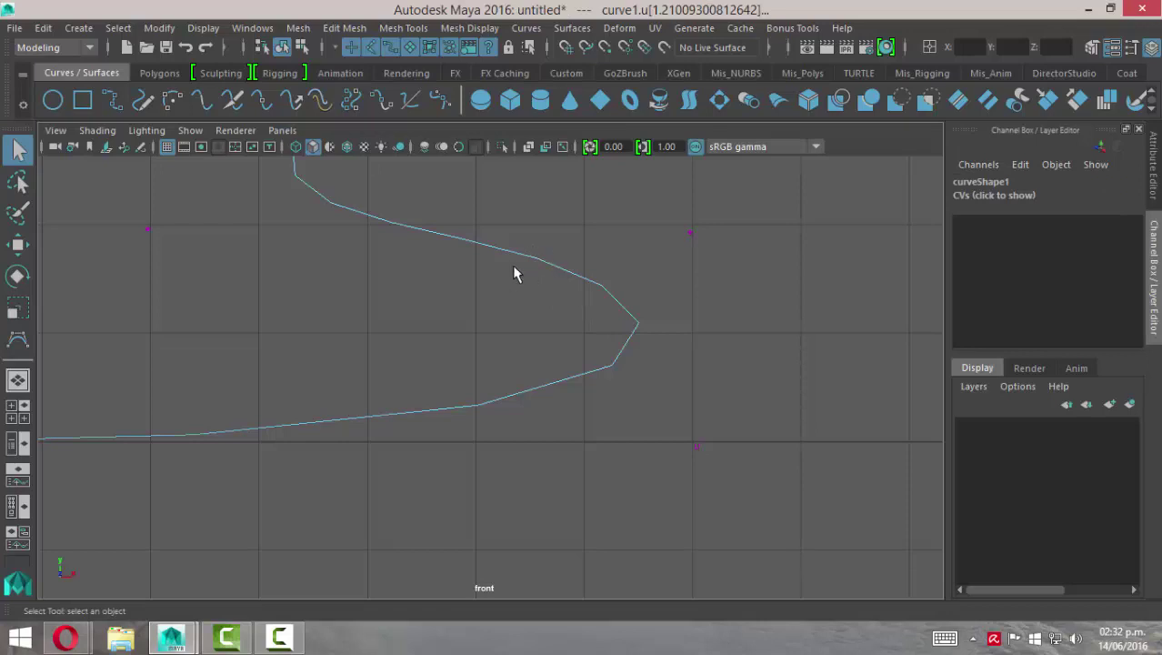
click(522, 29)
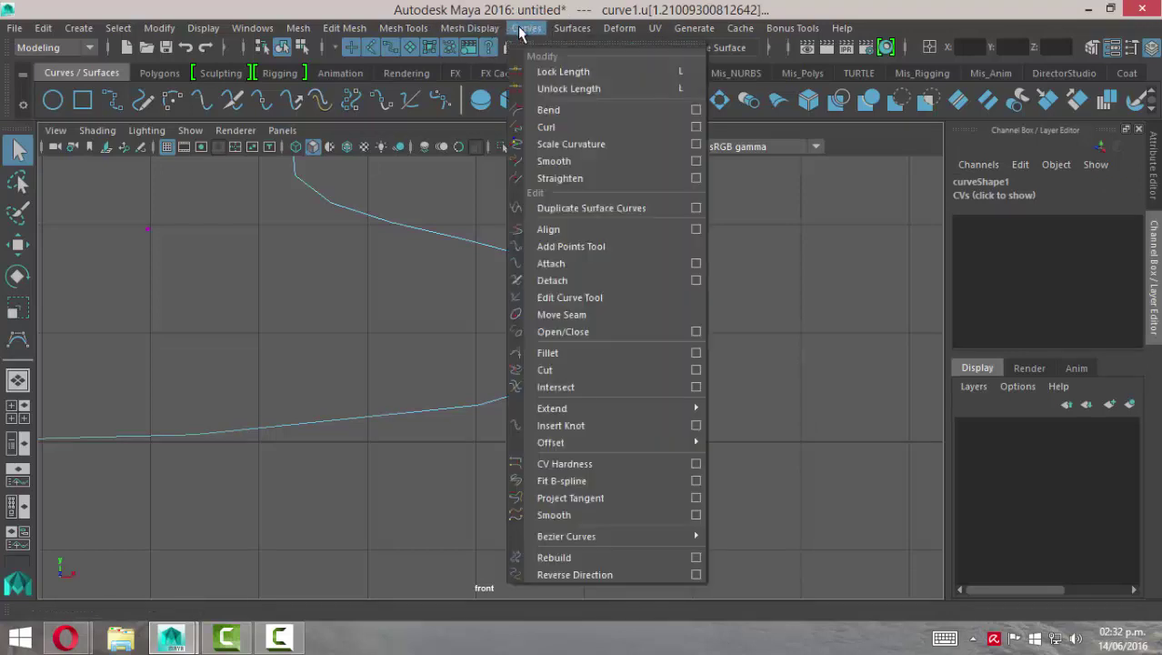
Step: Insert a knot at the picked point and drag control vertex 3 right and up
click(592, 428)
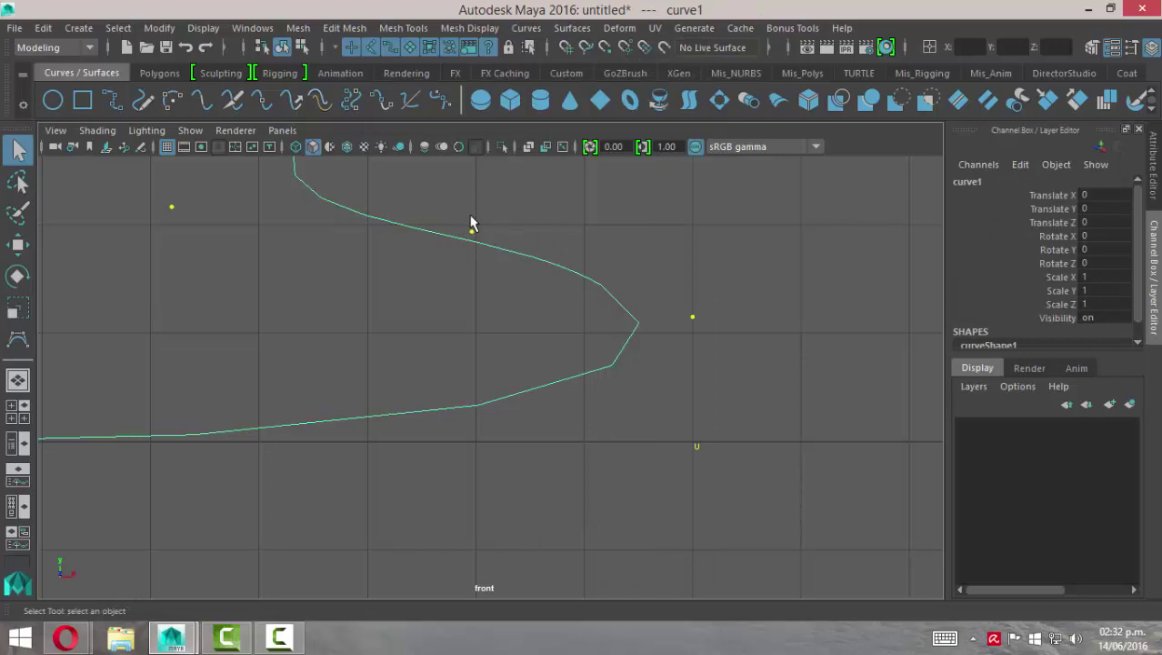
right_drag(522, 261, 420, 195)
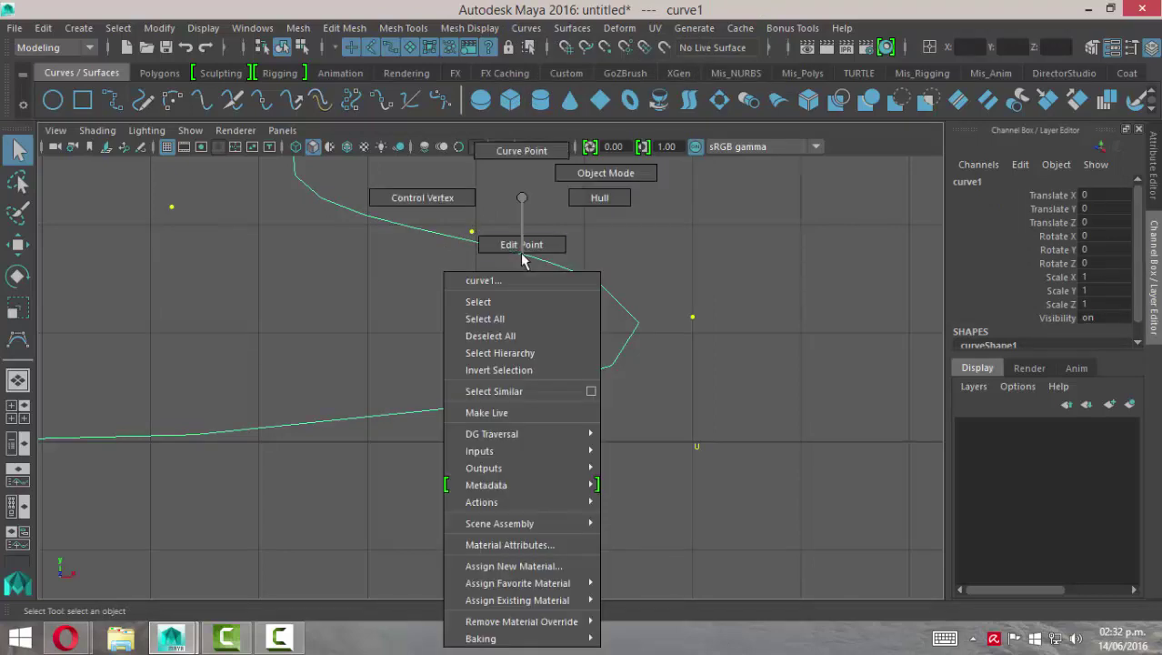
click(473, 233)
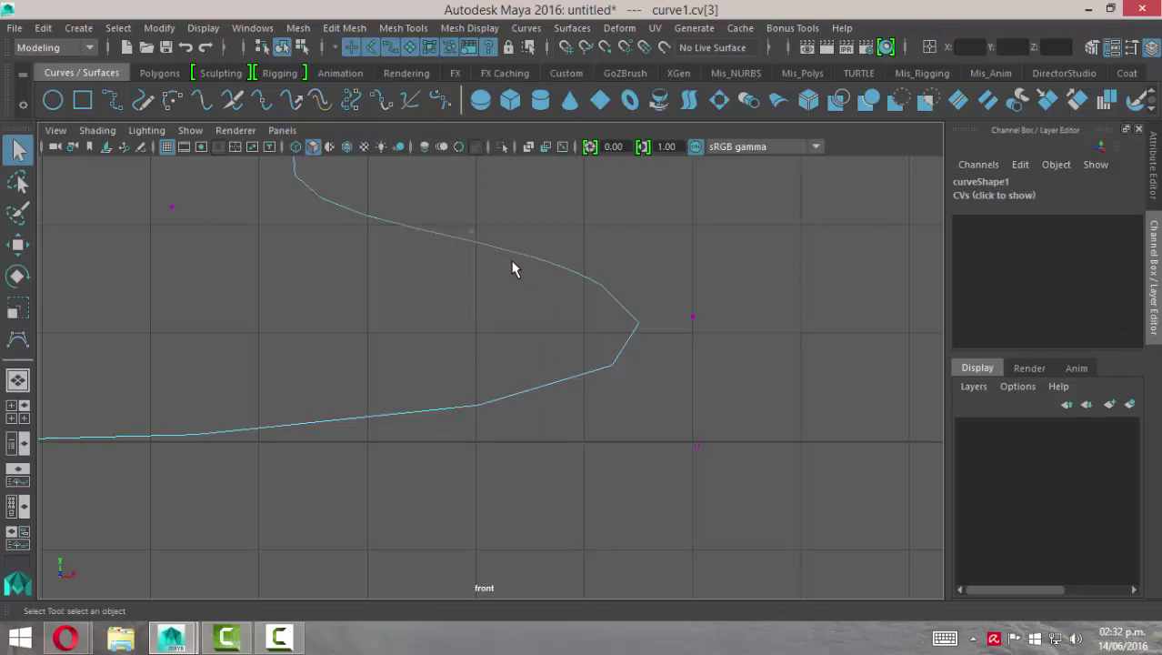
key(w)
mouse_move(481, 239)
mouse_down()
mouse_move(658, 274)
mouse_move(680, 317)
mouse_up()
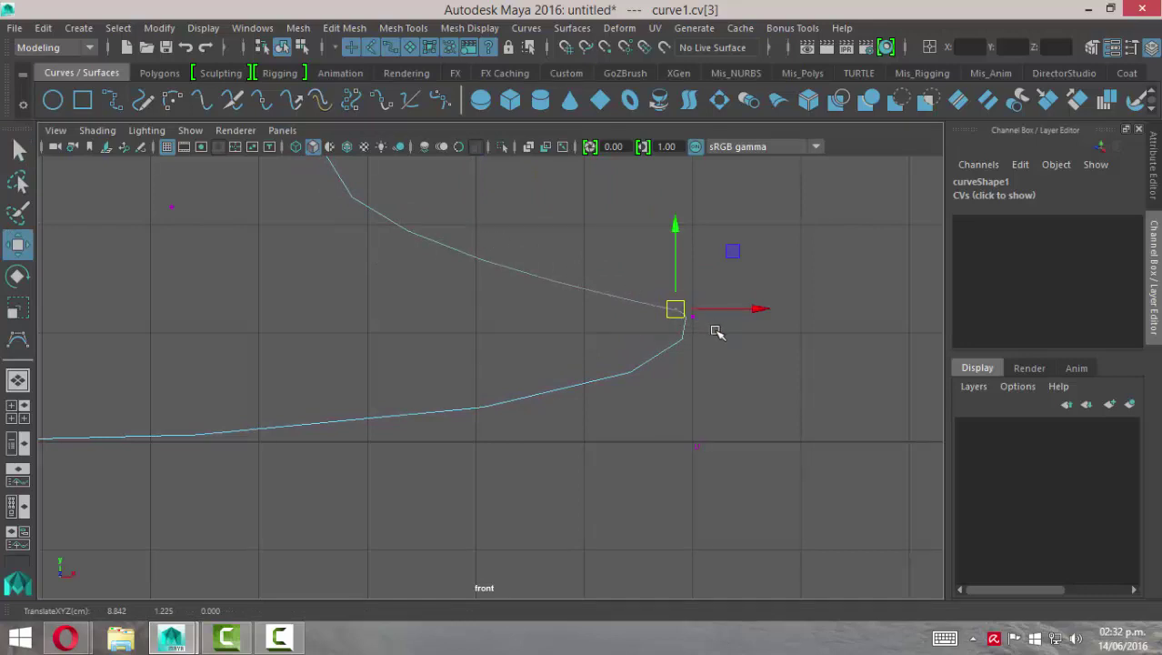
Step: Snap the moved control vertex onto its neighbouring vertex for a crisp corner
alt+right_drag(768, 324, 855, 396)
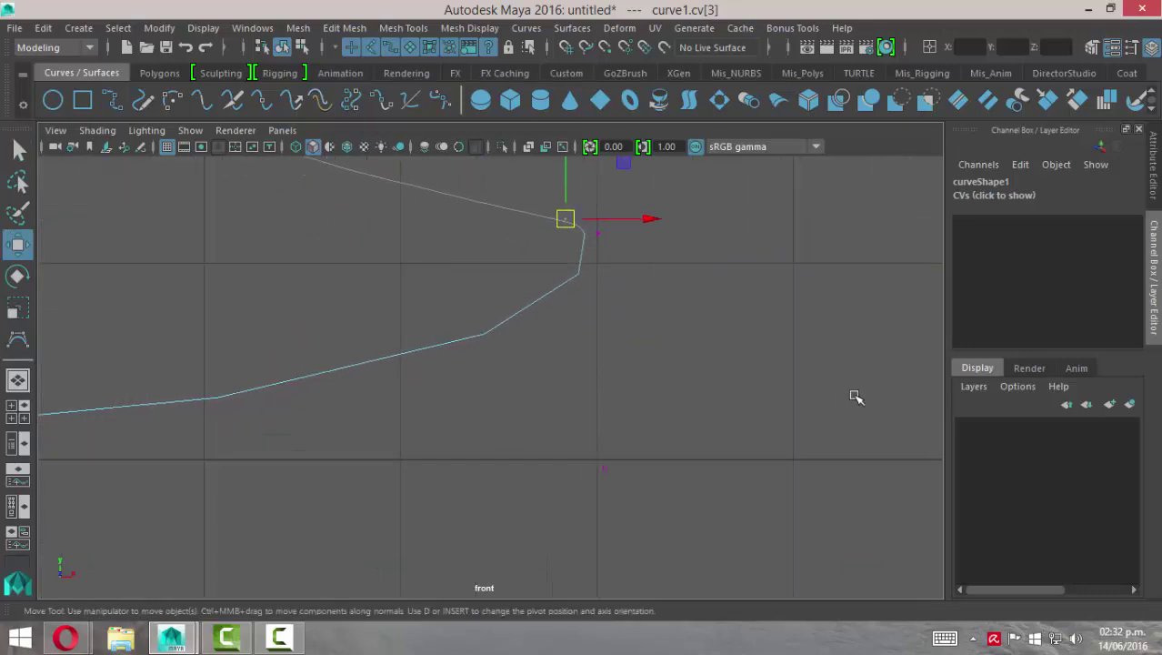
mouse_move(855, 396)
alt+middle_down()
mouse_move(648, 360)
mouse_move(571, 277)
alt+middle_up()
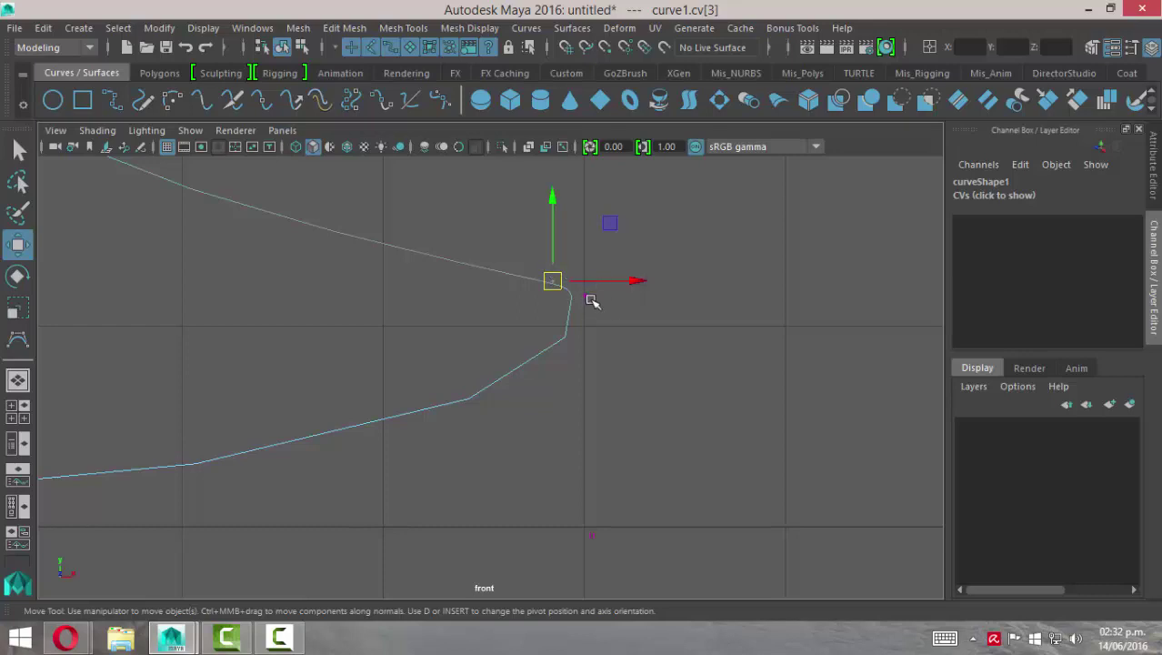
key(v)
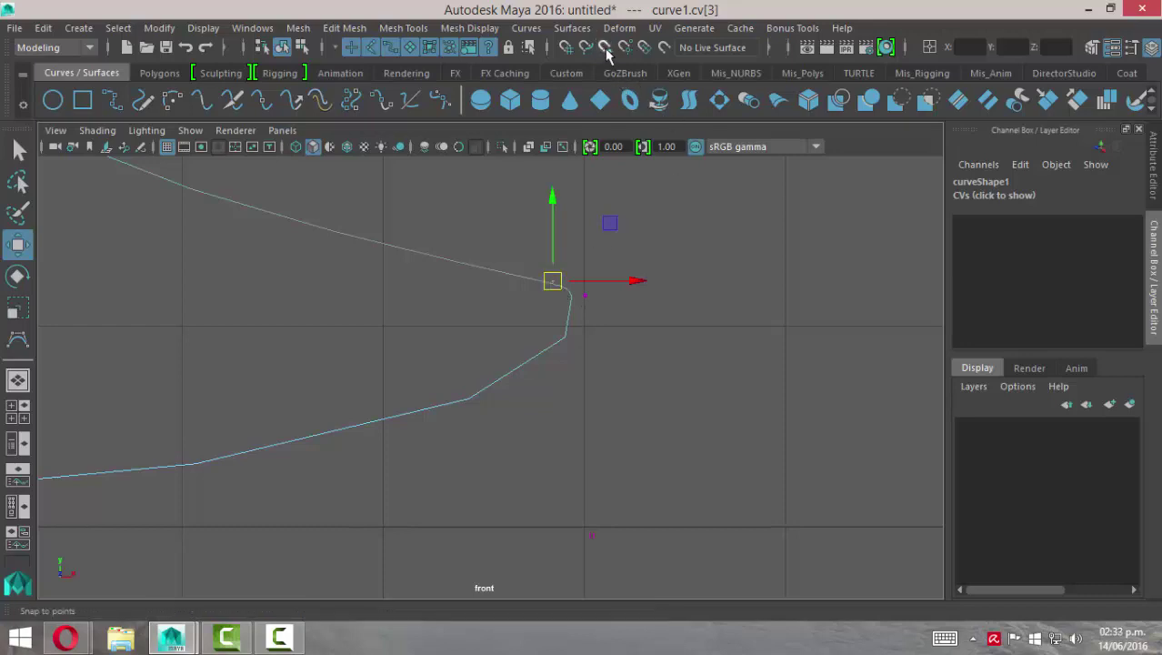
key(v)
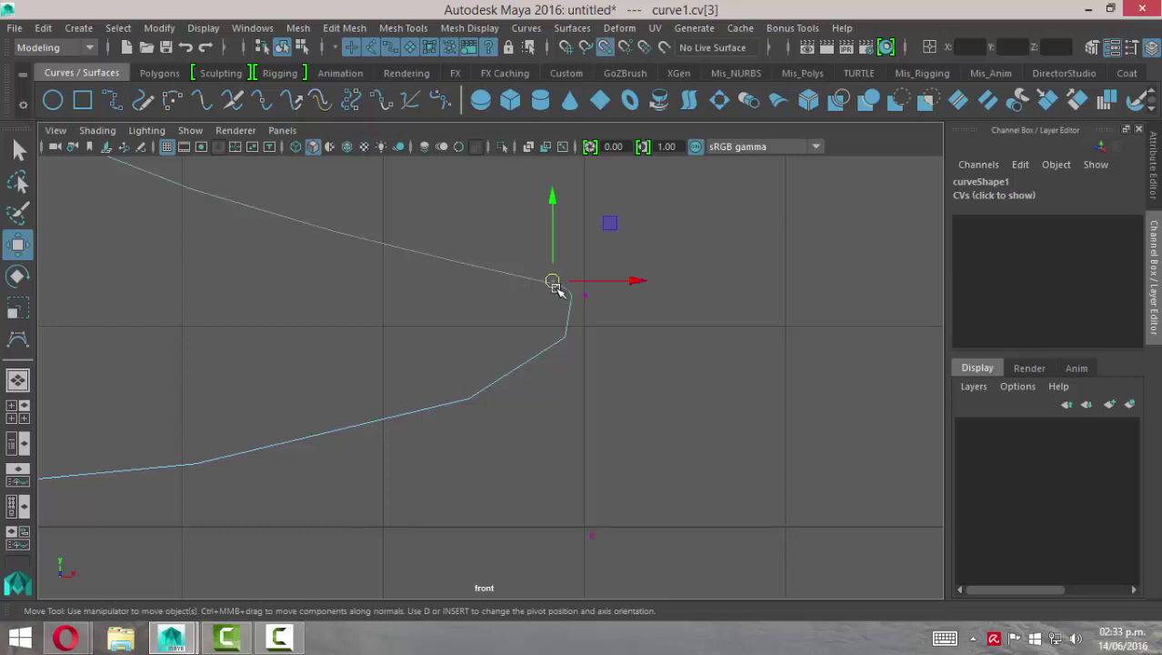
drag(555, 281, 585, 297)
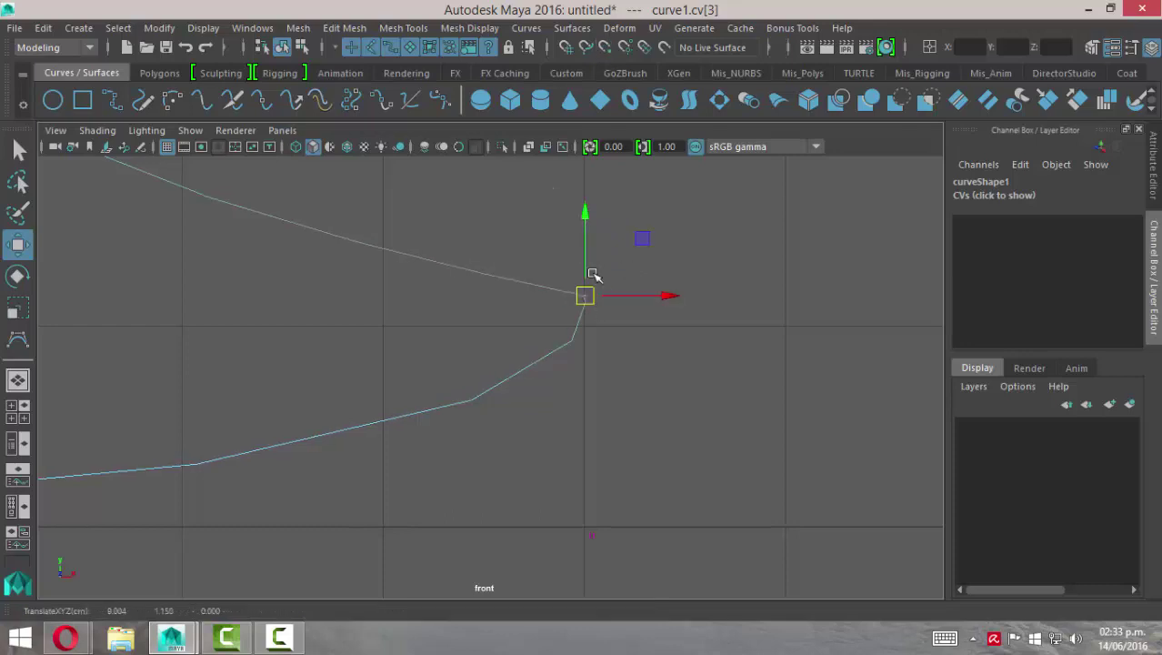
Step: Zoom out and pick a curve point along the flat base section
alt+right_drag(770, 364, 605, 336)
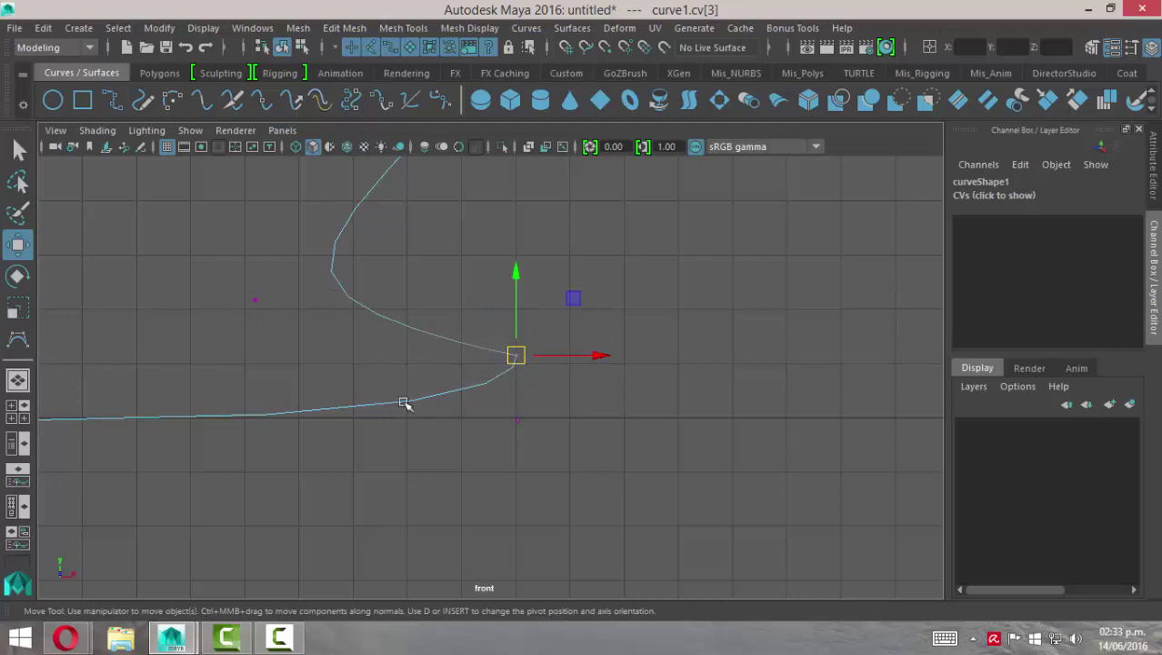
mouse_move(570, 355)
alt+middle_down()
mouse_move(517, 273)
mouse_move(615, 308)
alt+middle_up()
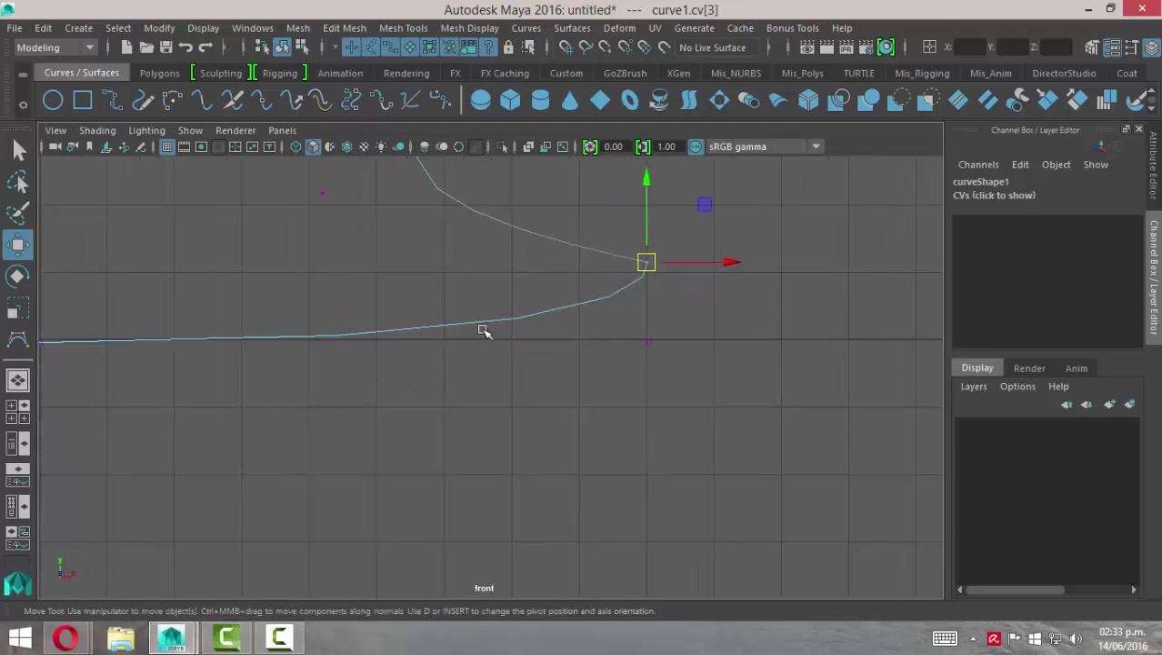
right_drag(486, 196, 475, 143)
click(404, 332)
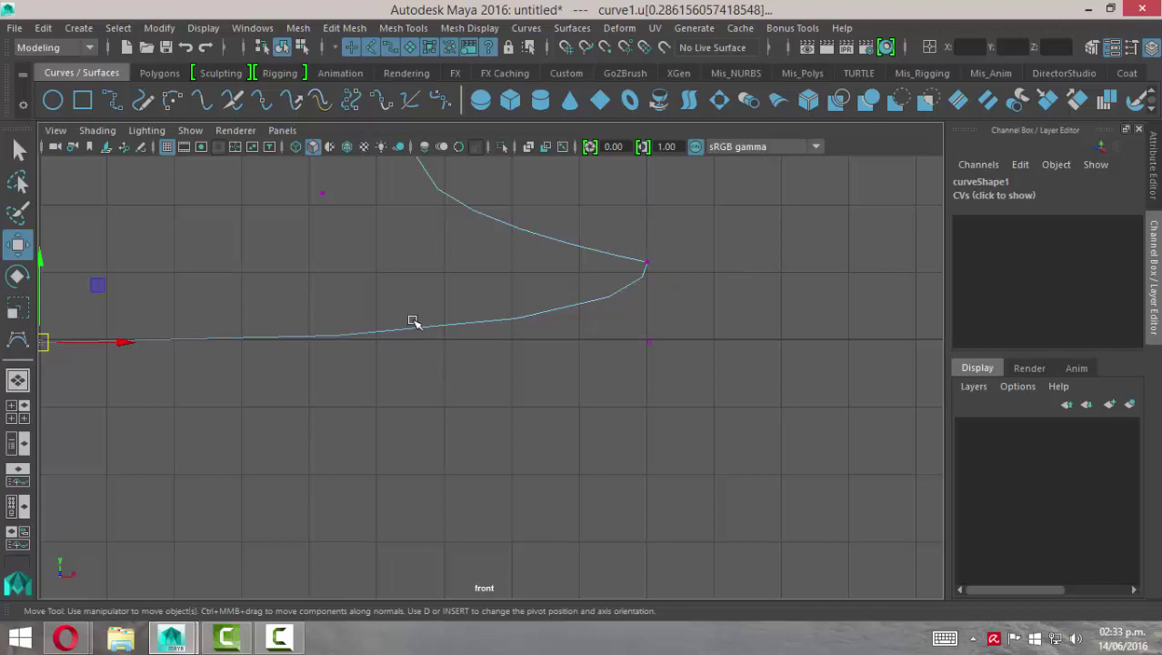
Step: Insert a knot on the profile curve and drag CV[1] right to the base corner
click(530, 28)
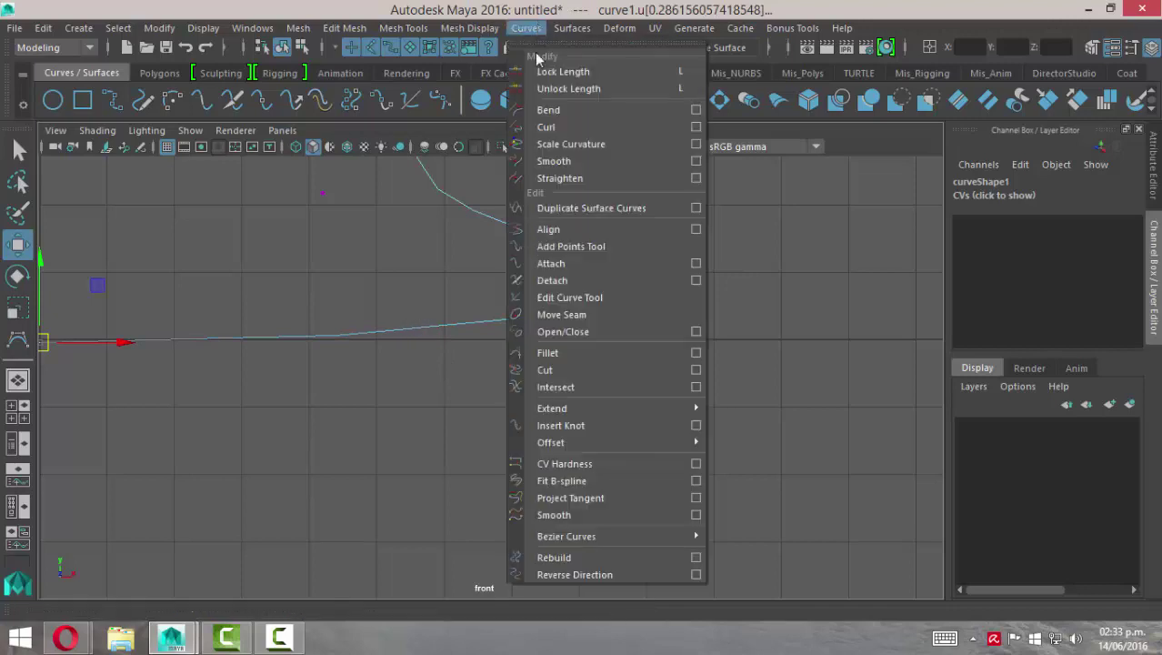
click(608, 423)
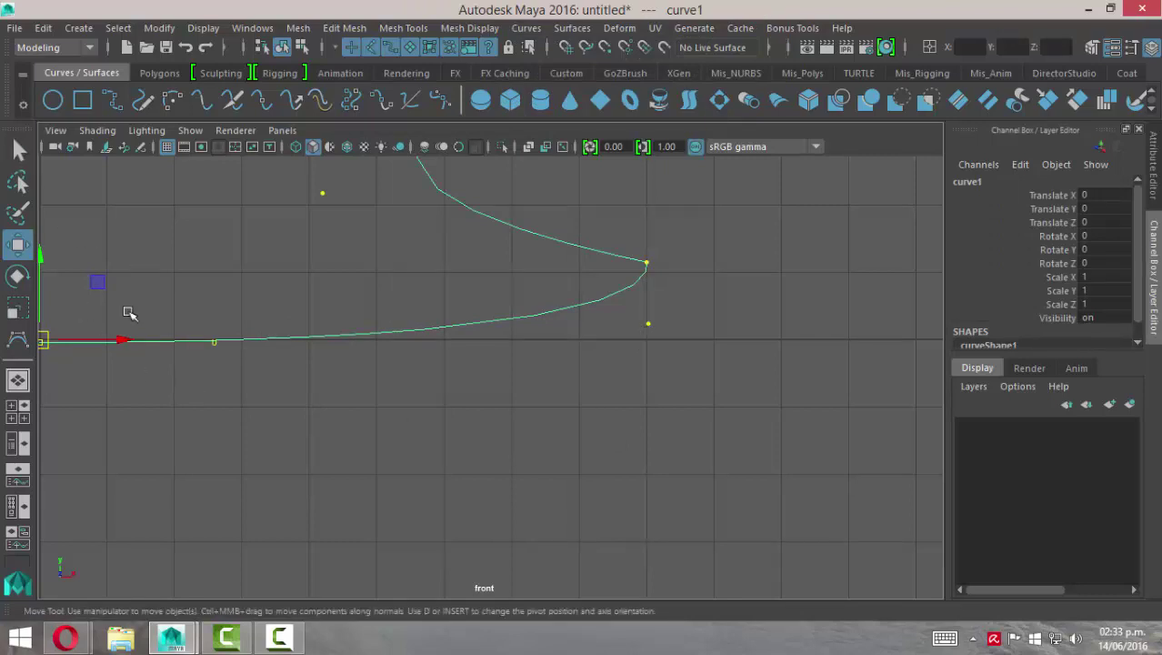
right_drag(282, 343, 202, 195)
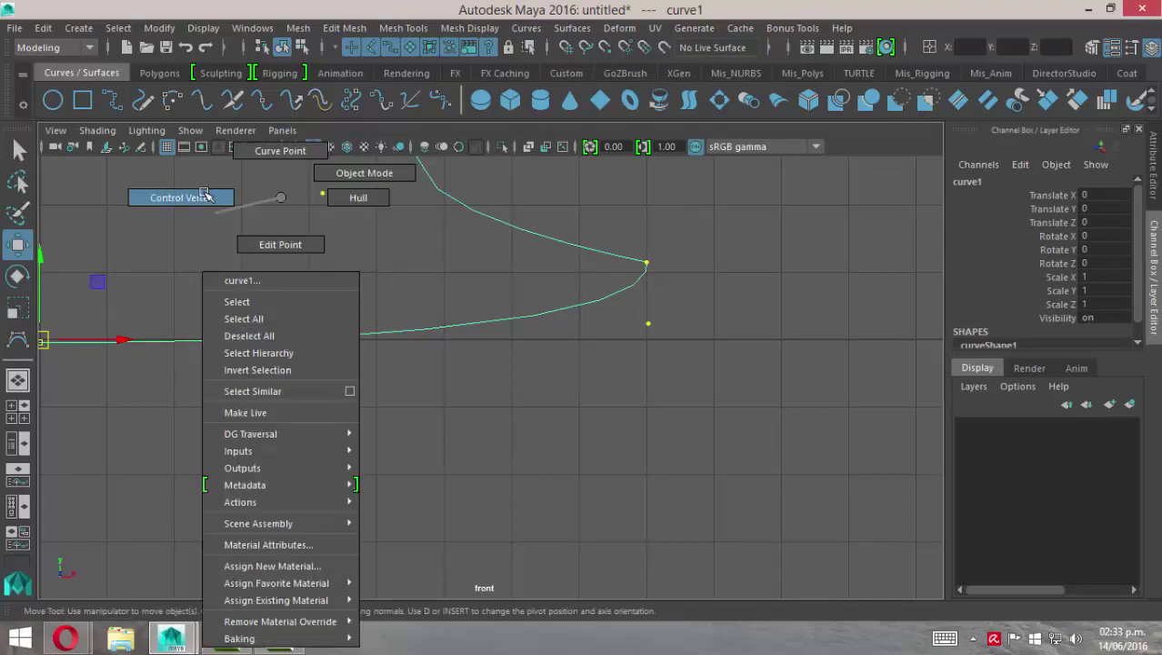
drag(176, 311, 244, 377)
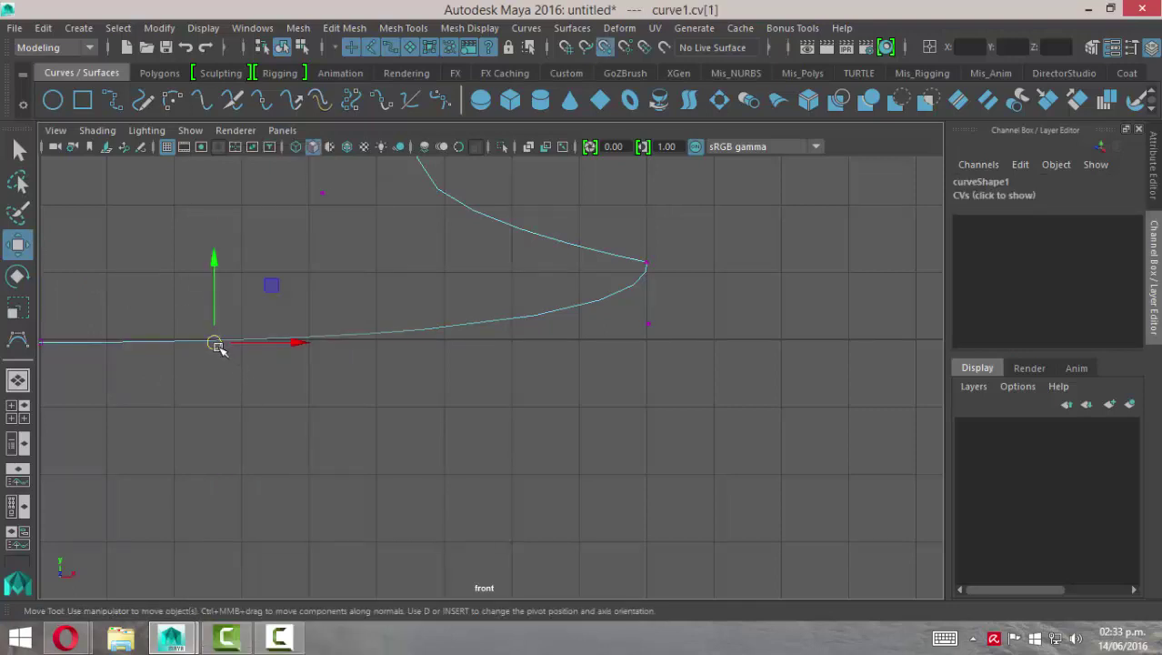
drag(216, 341, 650, 335)
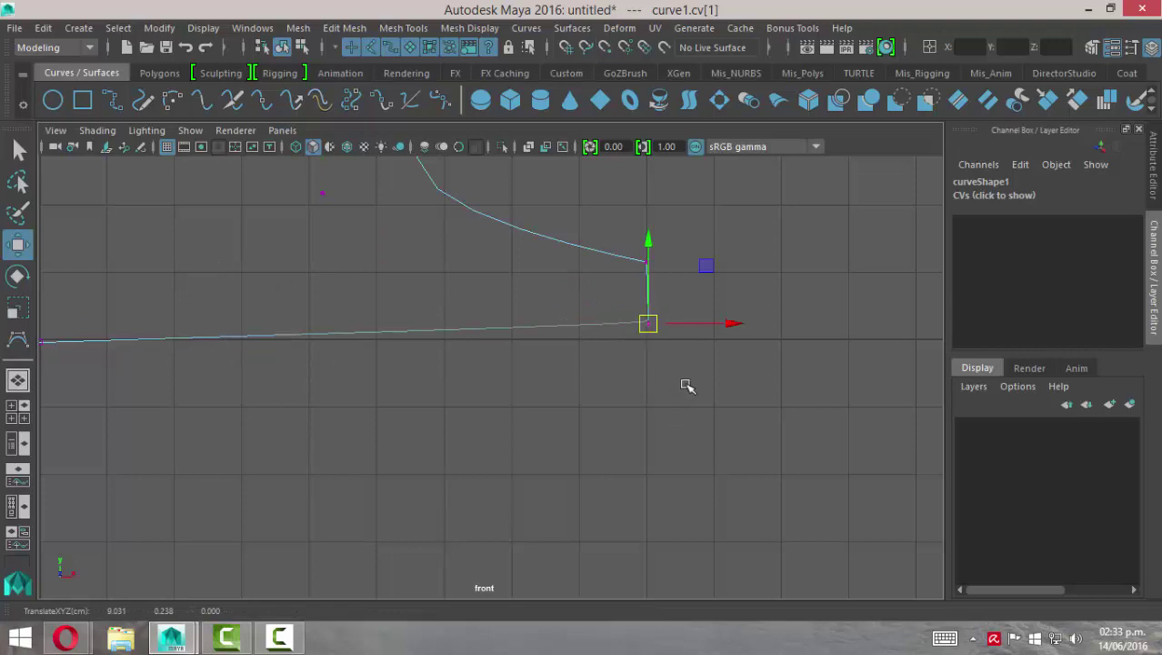
Step: Flatten the selected CVs [1:2] onto the horizontal axis by setting Y=0
alt+right_drag(687, 383, 832, 368)
alt+middle_drag(927, 361, 713, 359)
alt+right_drag(713, 359, 928, 382)
mouse_move(929, 381)
alt+middle_down()
mouse_move(730, 433)
mouse_move(469, 264)
alt+middle_up()
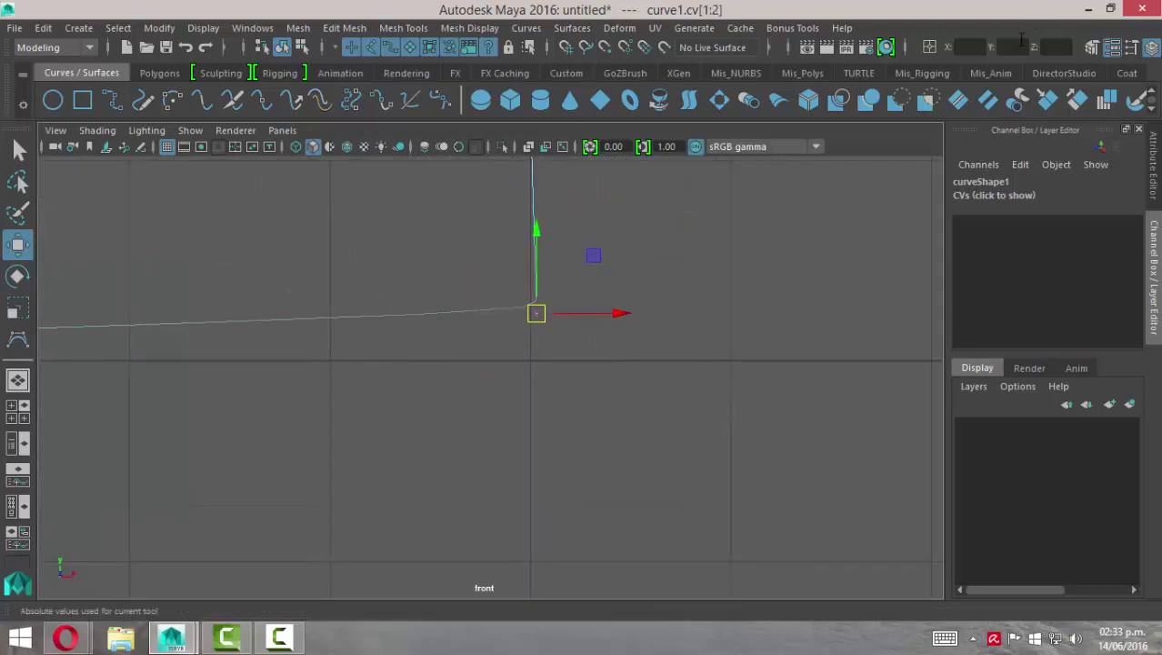
text(0)
key(Return)
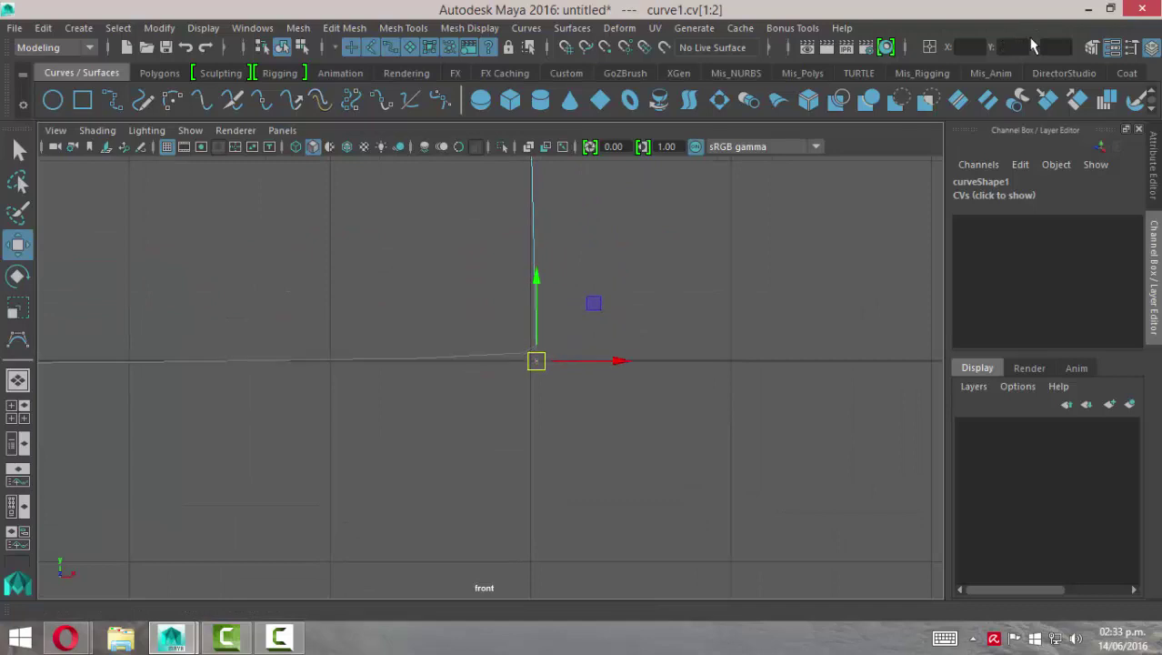
Step: Select the curve's first vertex at the left end and zoom in on the squared base corner
alt+middle_drag(454, 301, 586, 389)
alt+right_drag(587, 389, 314, 369)
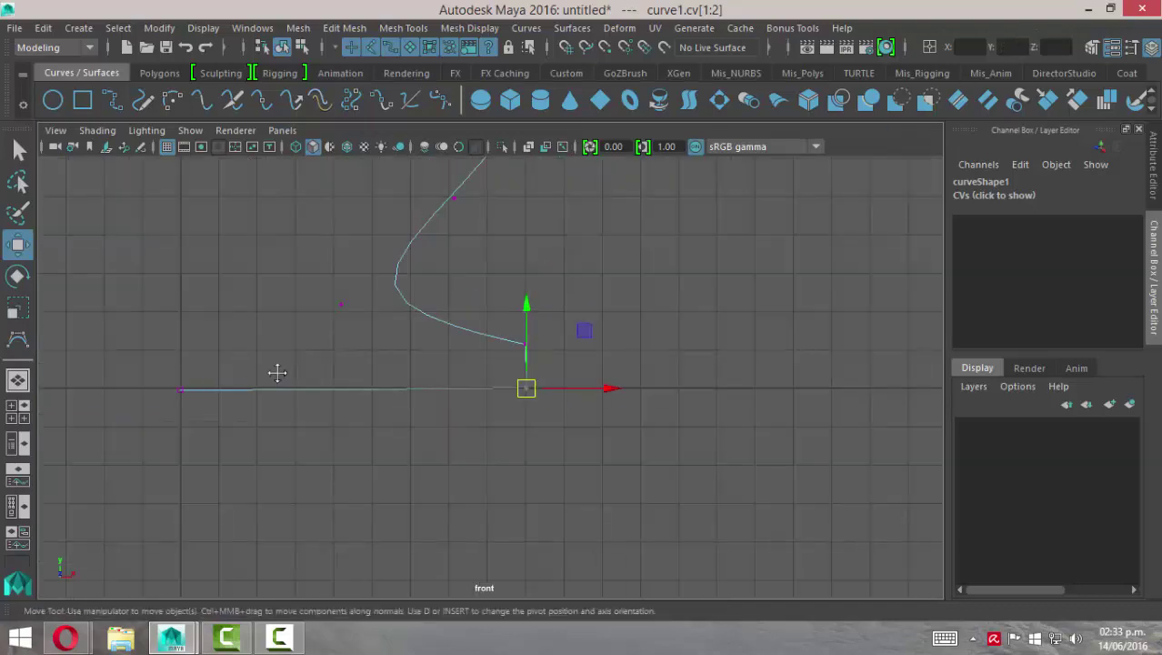
alt+middle_drag(275, 371, 358, 361)
drag(273, 342, 378, 407)
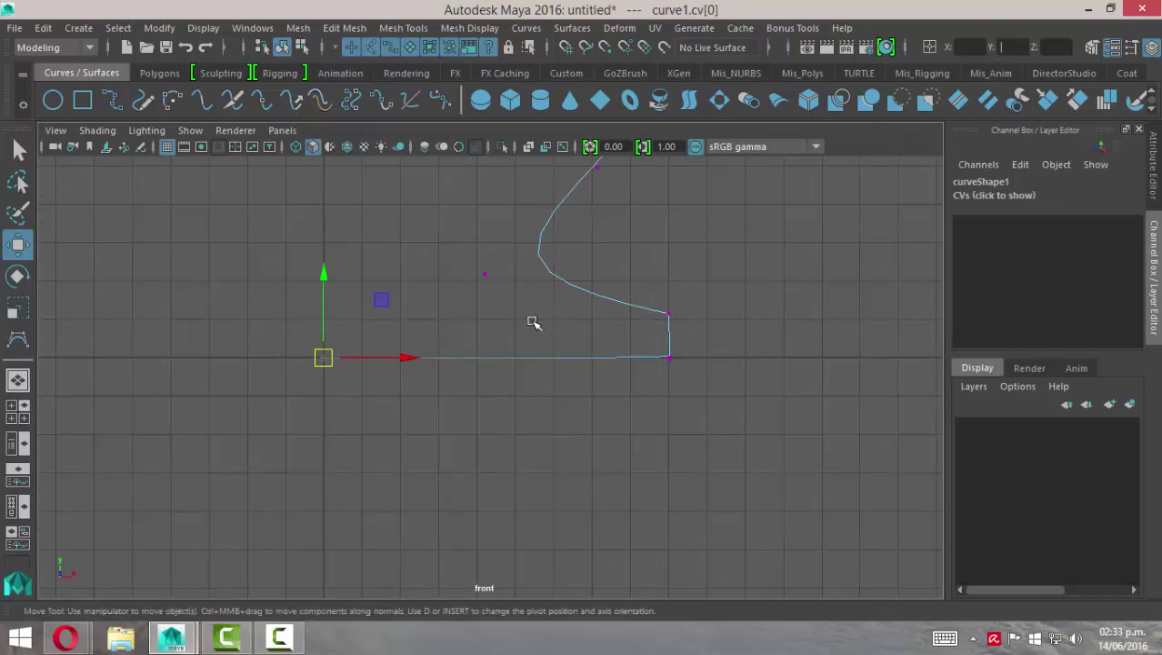
alt+middle_drag(532, 322, 423, 297)
alt+right_drag(423, 297, 764, 374)
alt+middle_drag(764, 375, 485, 322)
alt+right_drag(485, 322, 513, 288)
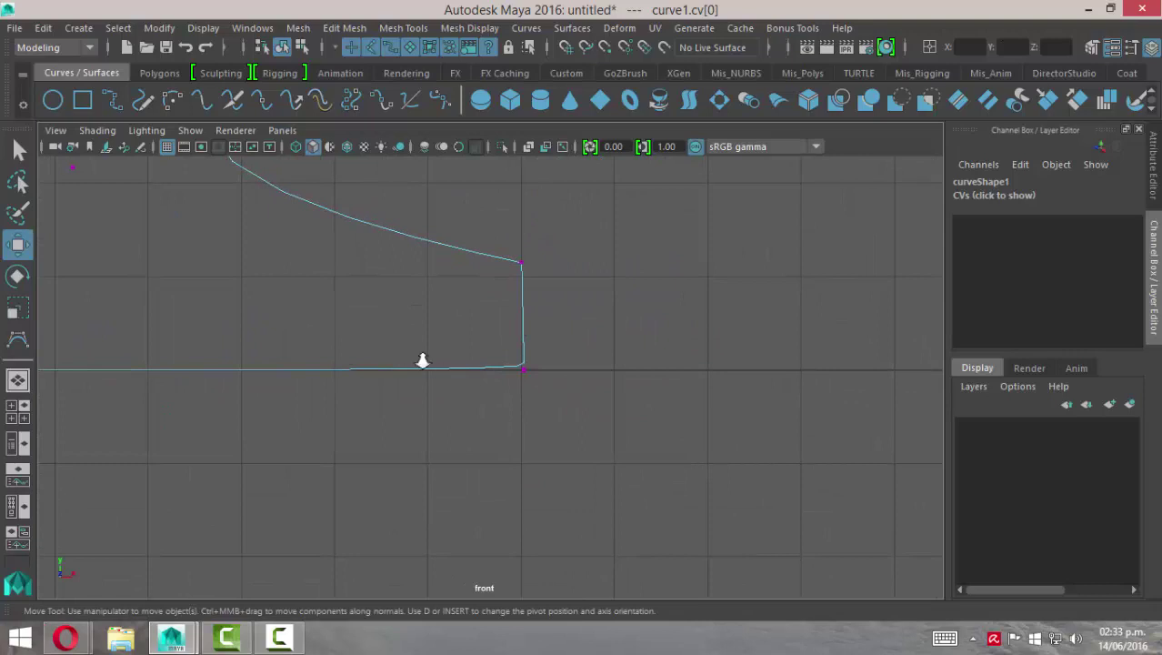
alt+right_drag(420, 361, 732, 417)
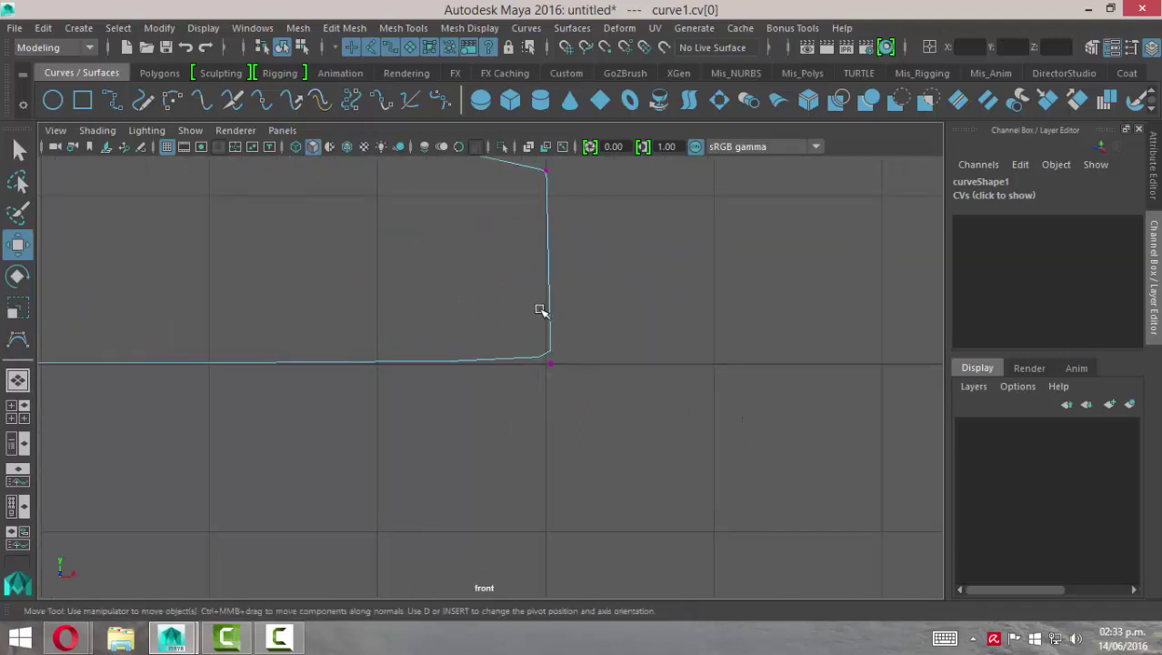
alt+right_drag(567, 378, 689, 397)
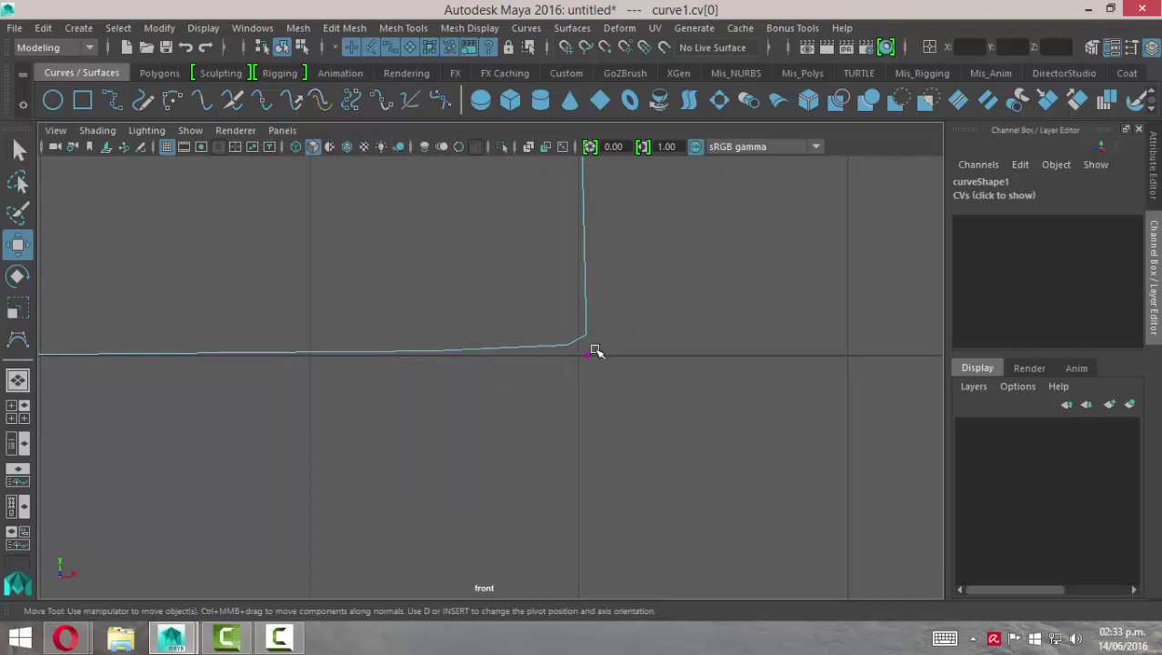
click(18, 148)
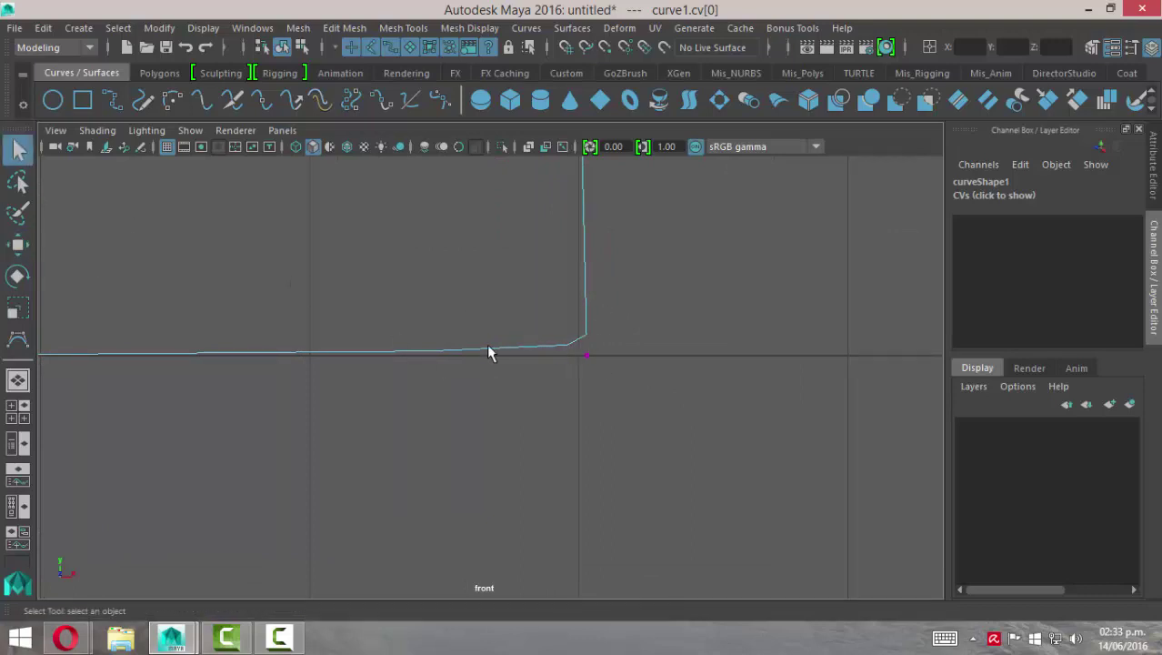
Step: Insert a knot near the base corner and move CV[3] down onto the base line
right_drag(488, 345, 488, 160)
click(402, 352)
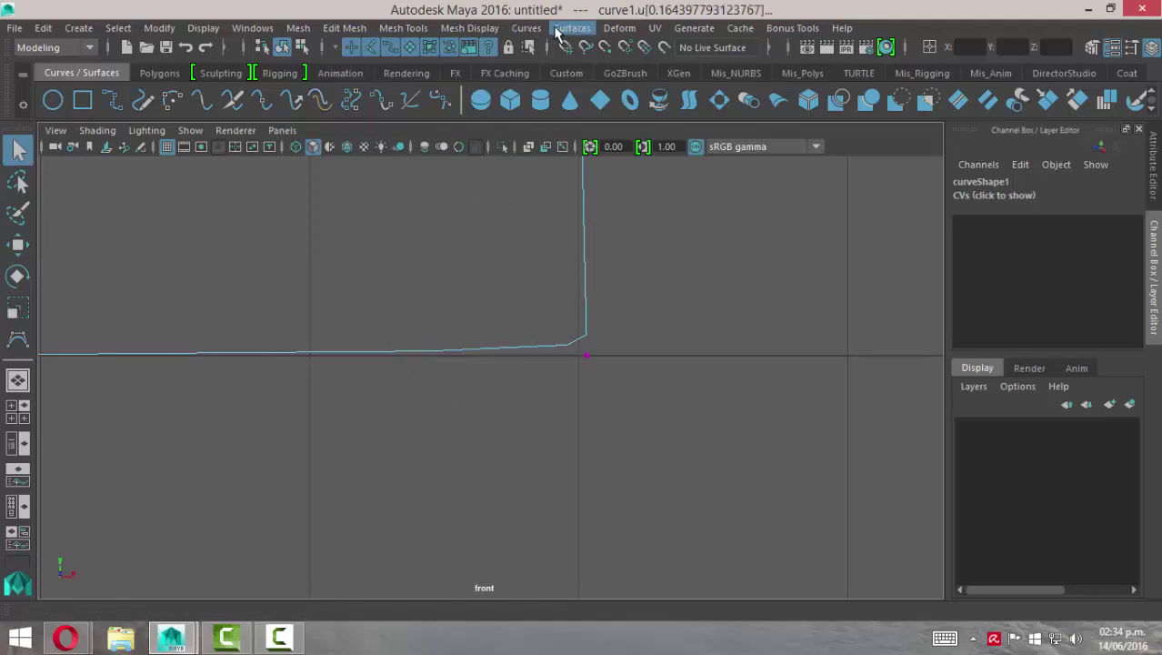
click(526, 27)
mouse_move(551, 442)
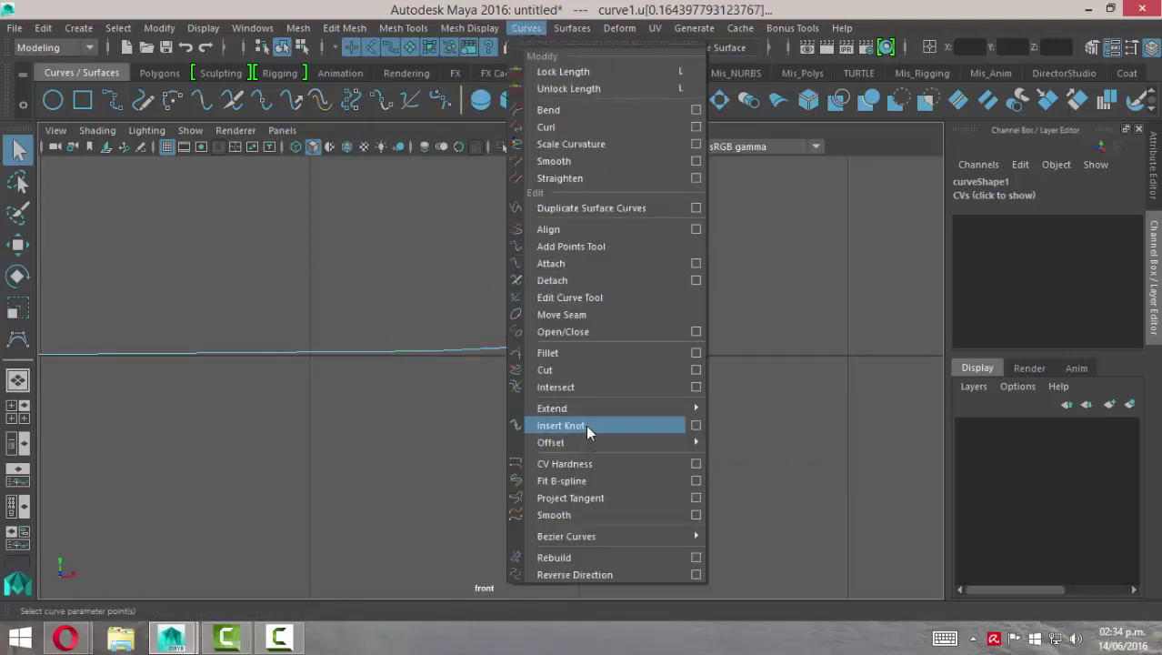
click(585, 424)
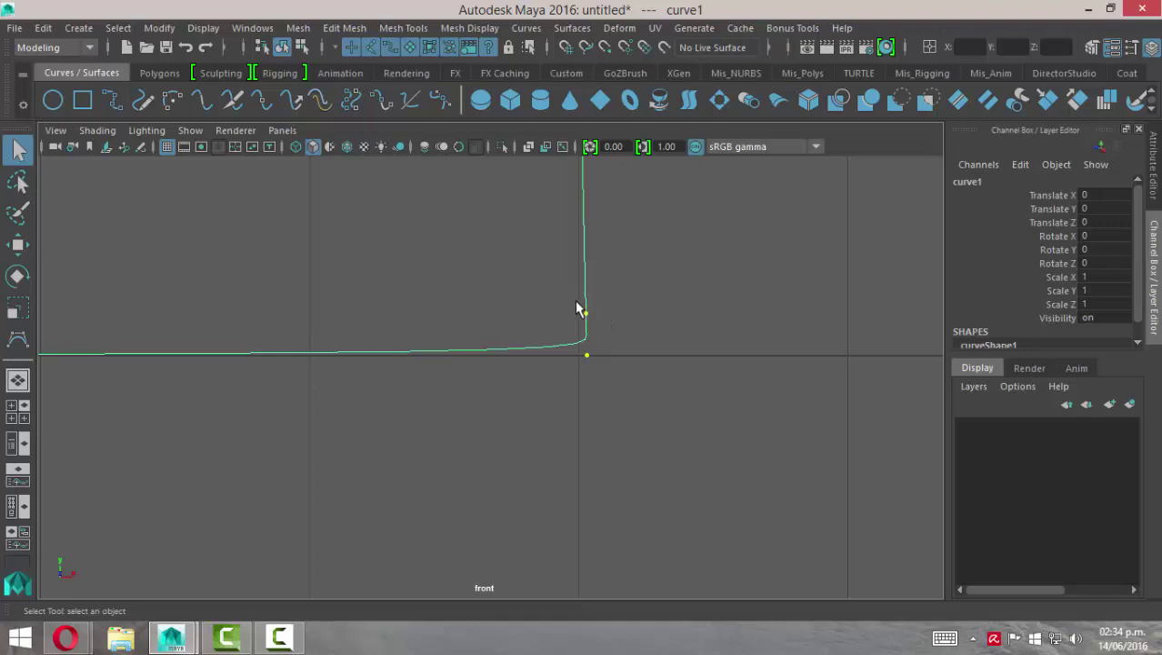
right_drag(587, 313, 478, 195)
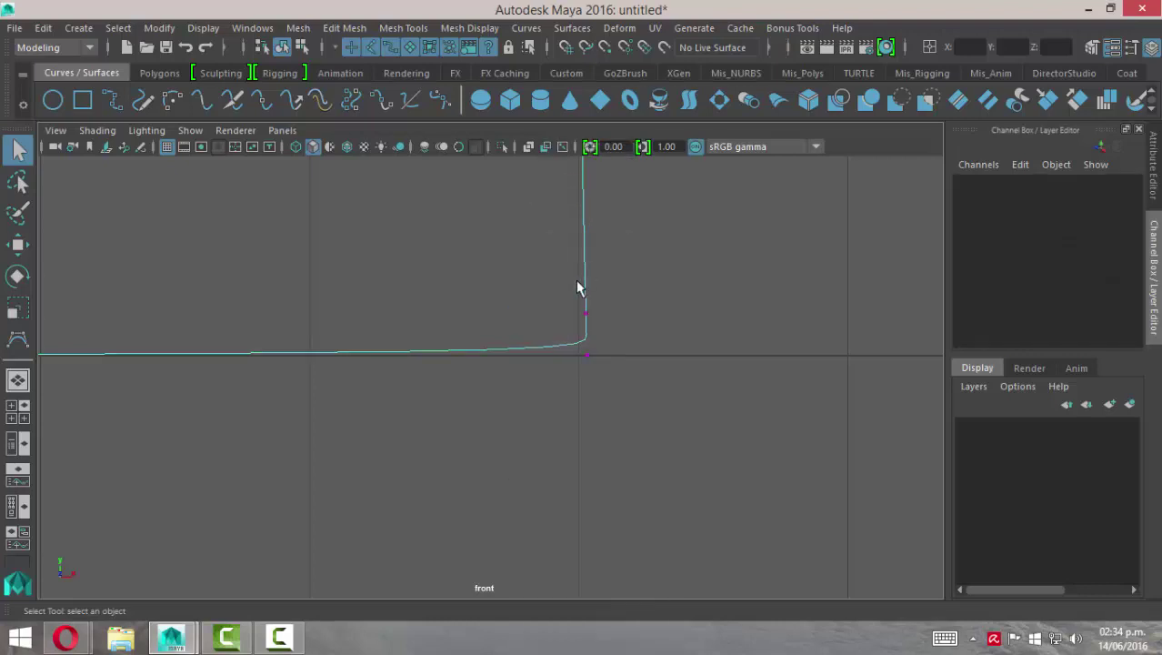
drag(605, 321, 607, 339)
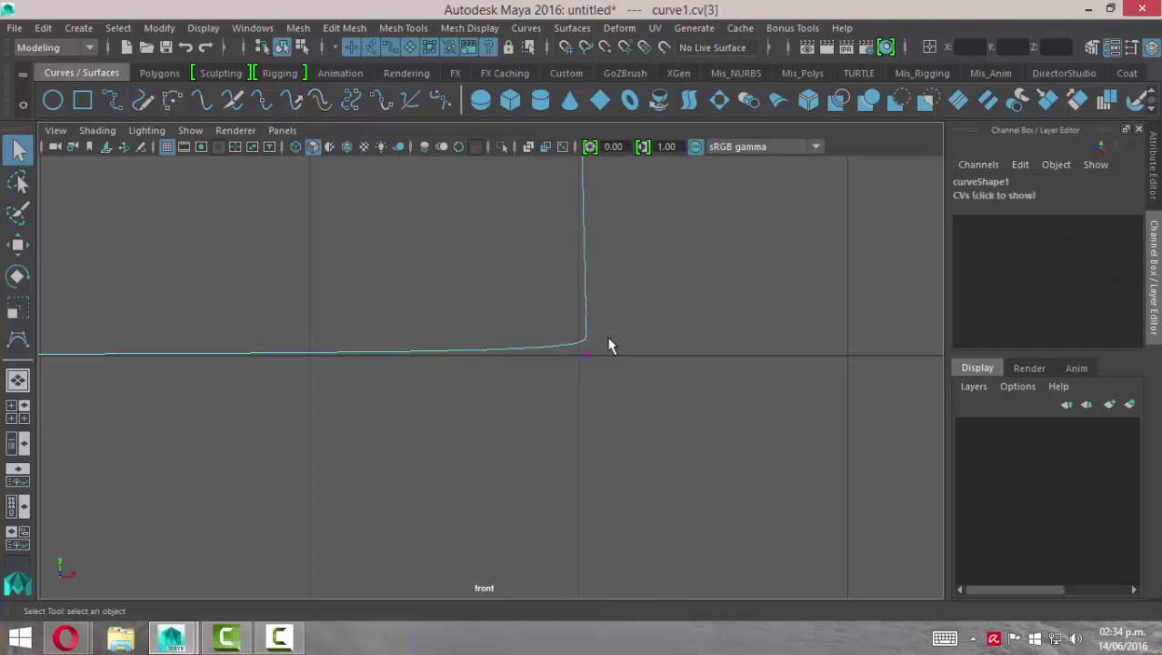
key(w)
drag(587, 313, 587, 354)
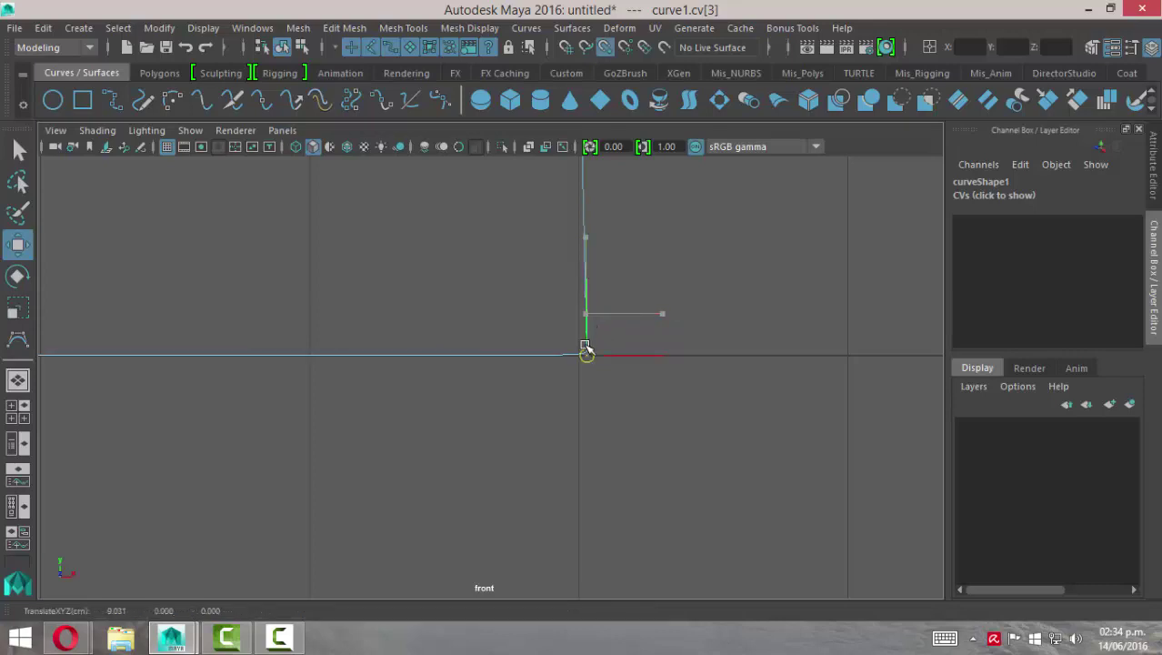
click(18, 150)
click(666, 282)
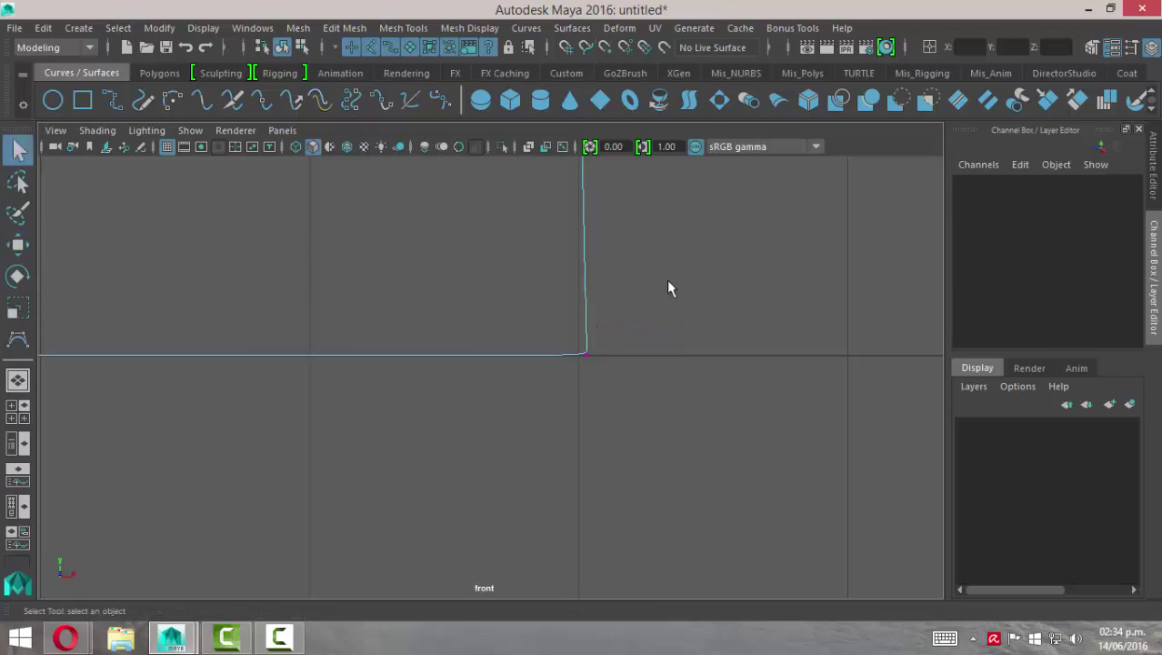
Step: Drag CV[6] left and down for a longer, flatter wall sweep, then pick a lower curve point
scroll(662, 361, down, 2)
scroll(507, 344, down, 3)
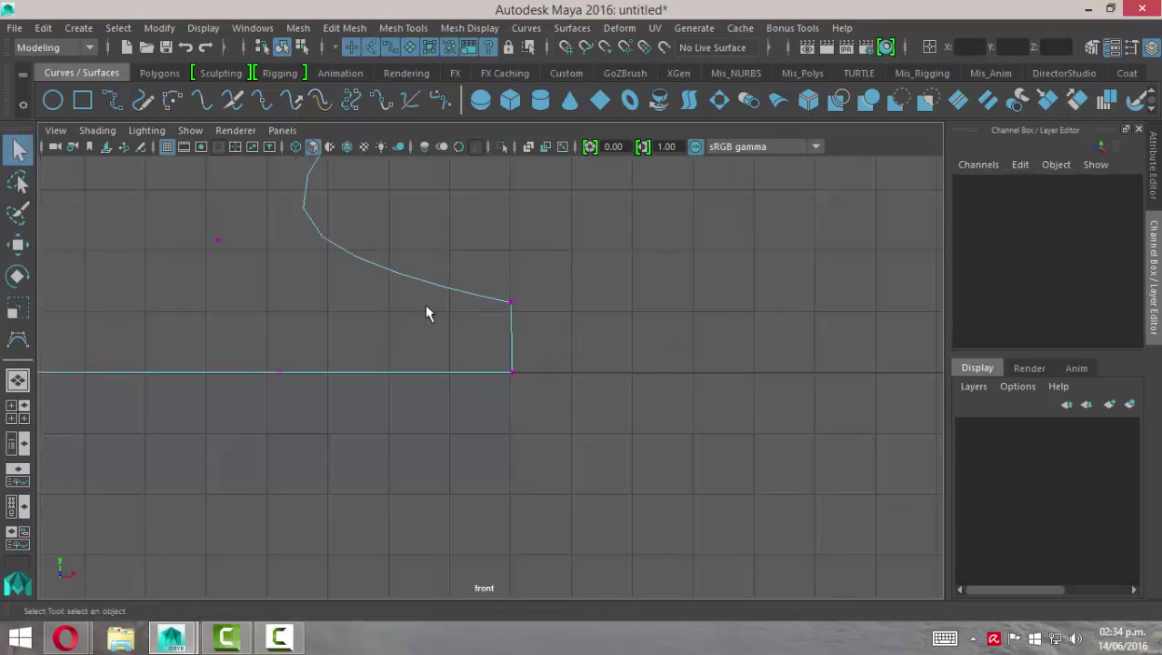
alt+middle_drag(427, 313, 591, 349)
scroll(591, 345, up, 1)
scroll(521, 343, up, 1)
scroll(497, 339, up, 1)
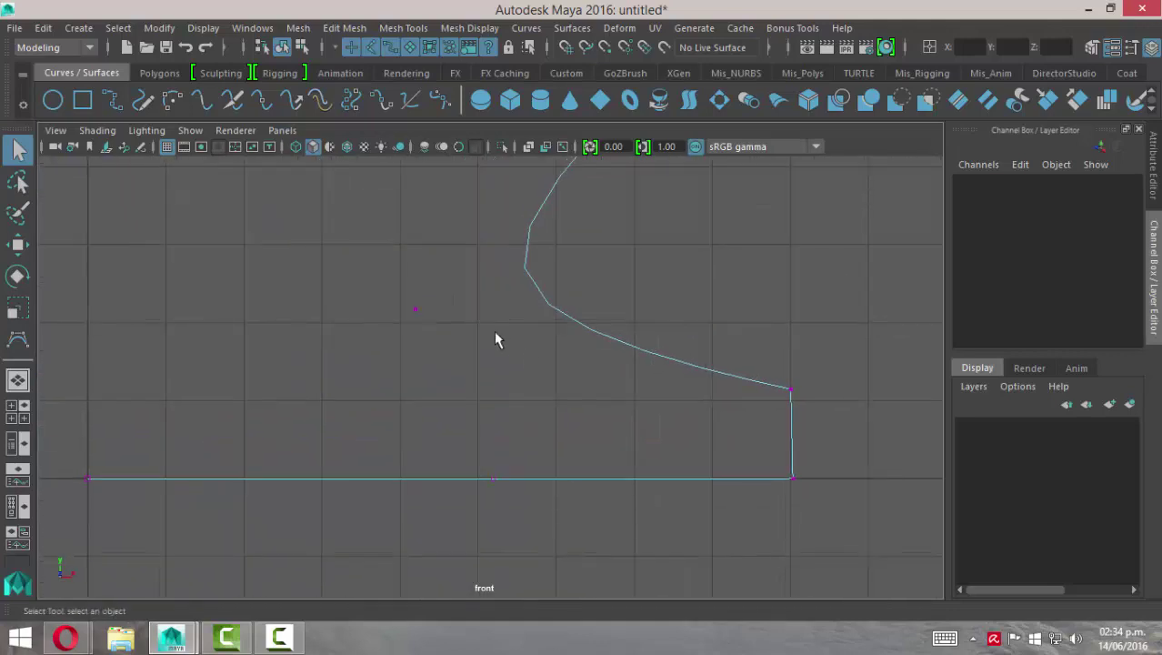
drag(375, 284, 478, 354)
key(w)
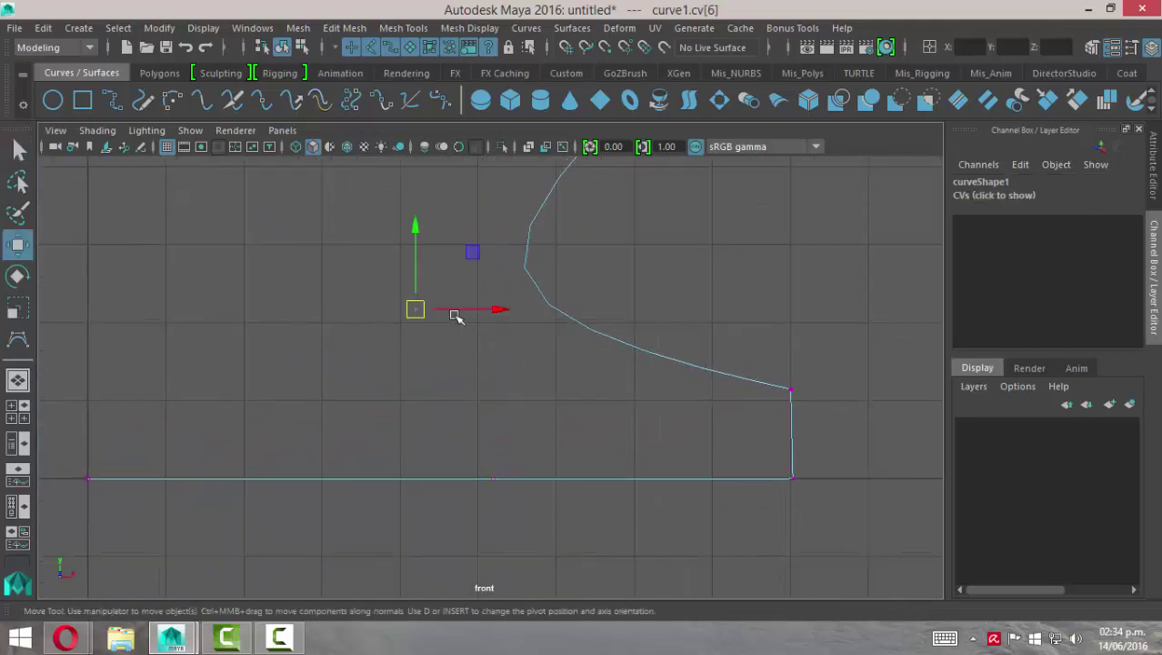
drag(415, 311, 205, 398)
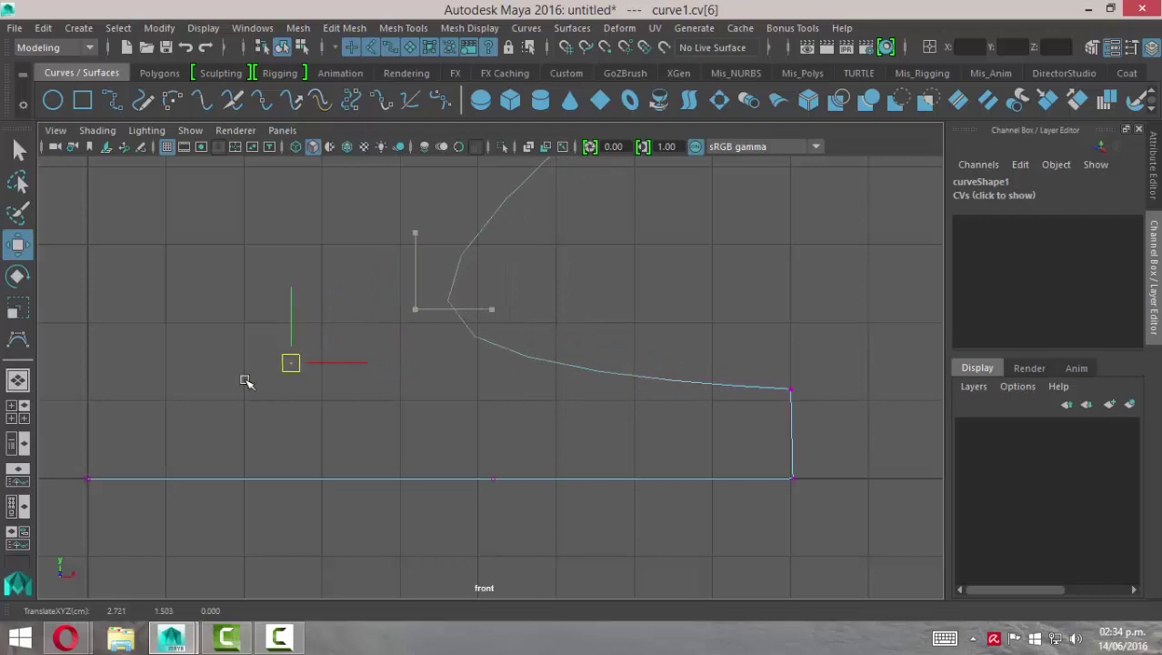
drag(204, 398, 210, 382)
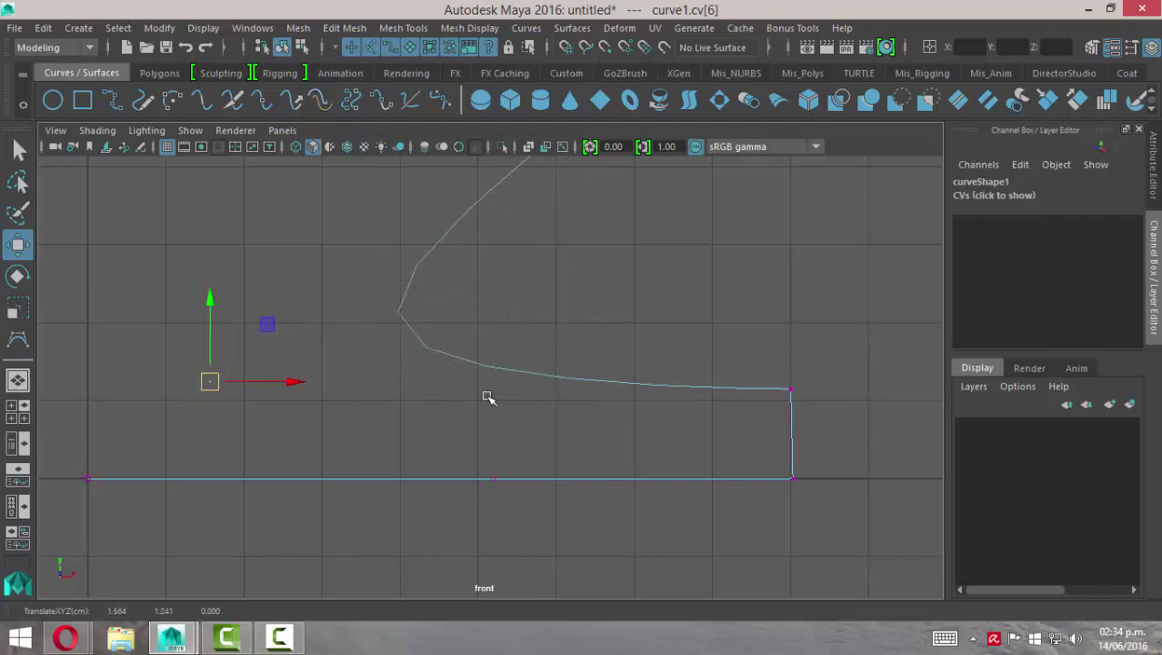
right_drag(575, 380, 571, 400)
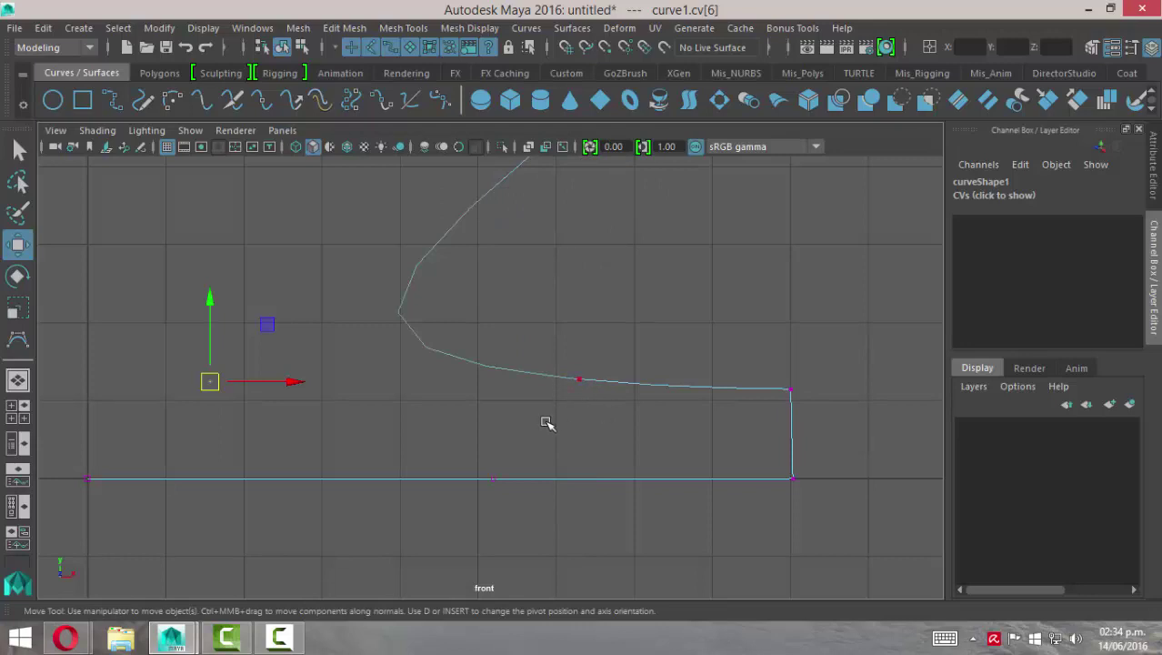
click(531, 423)
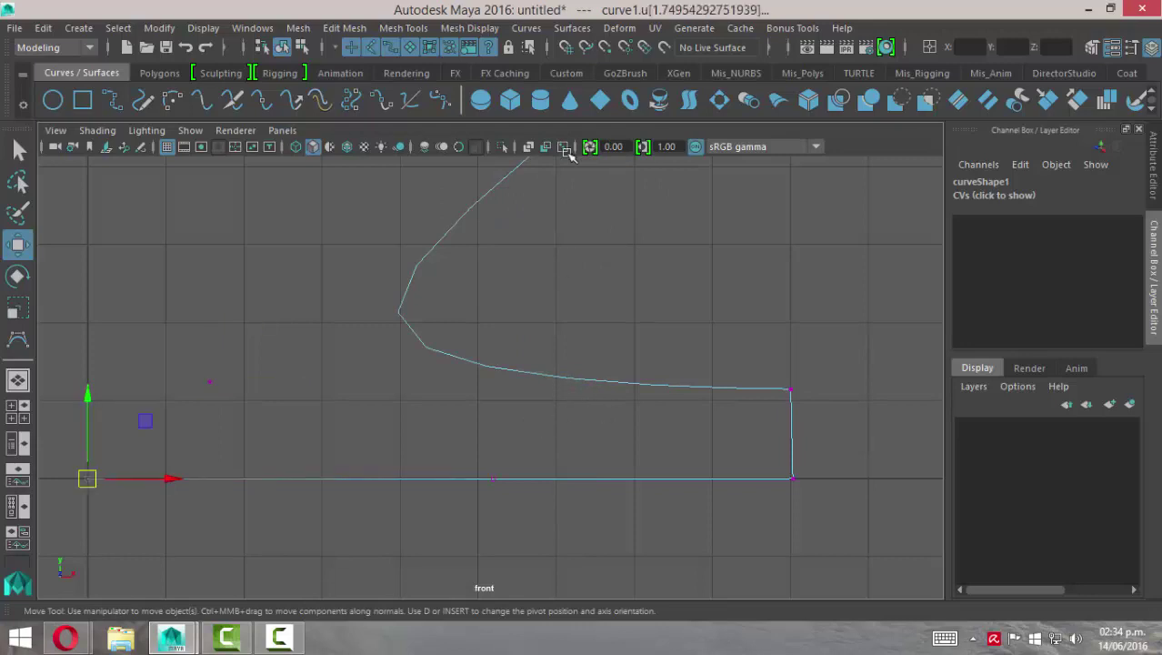
Step: Insert a knot at the picked point on the lower curve and select the new CV
click(527, 28)
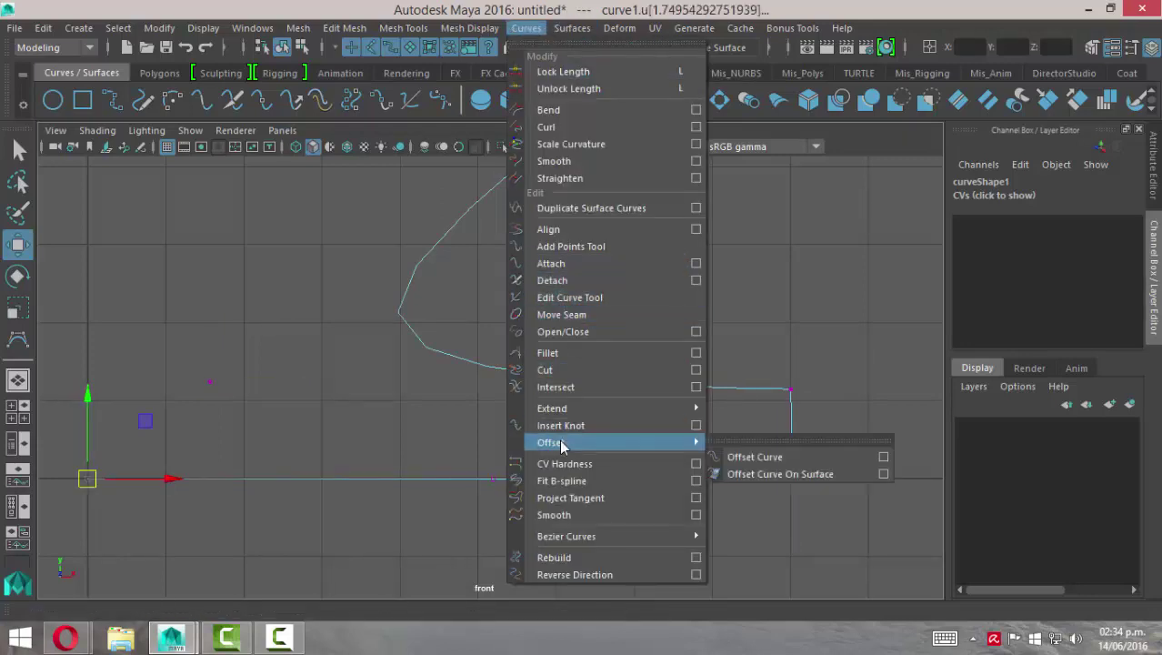
click(672, 425)
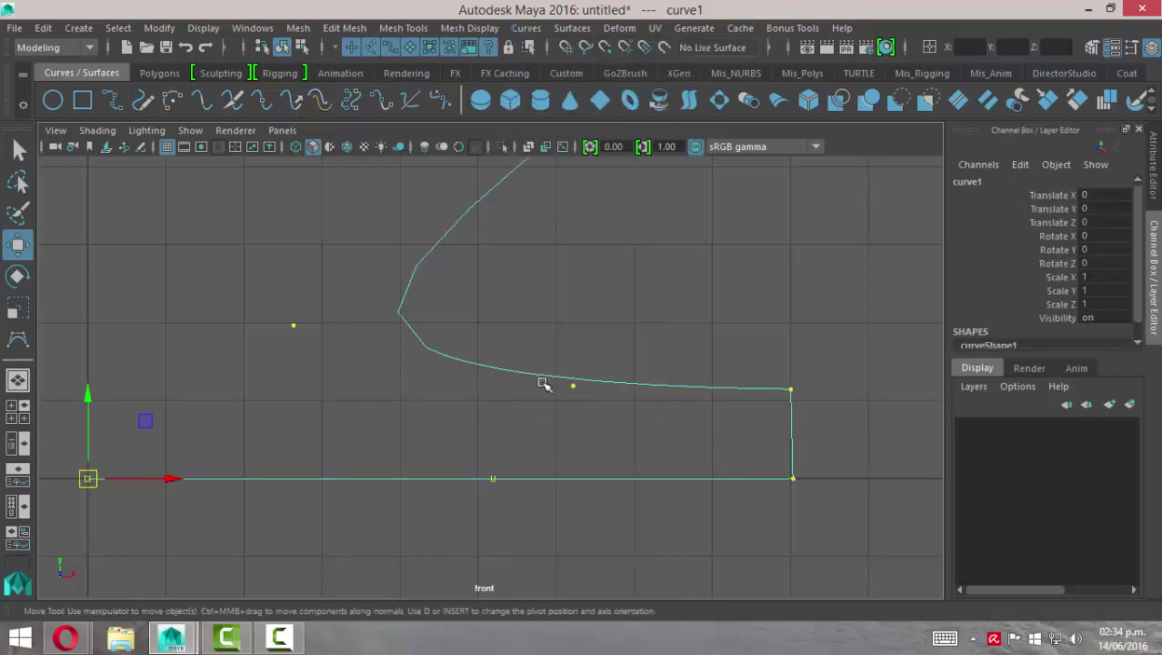
right_drag(543, 383, 465, 200)
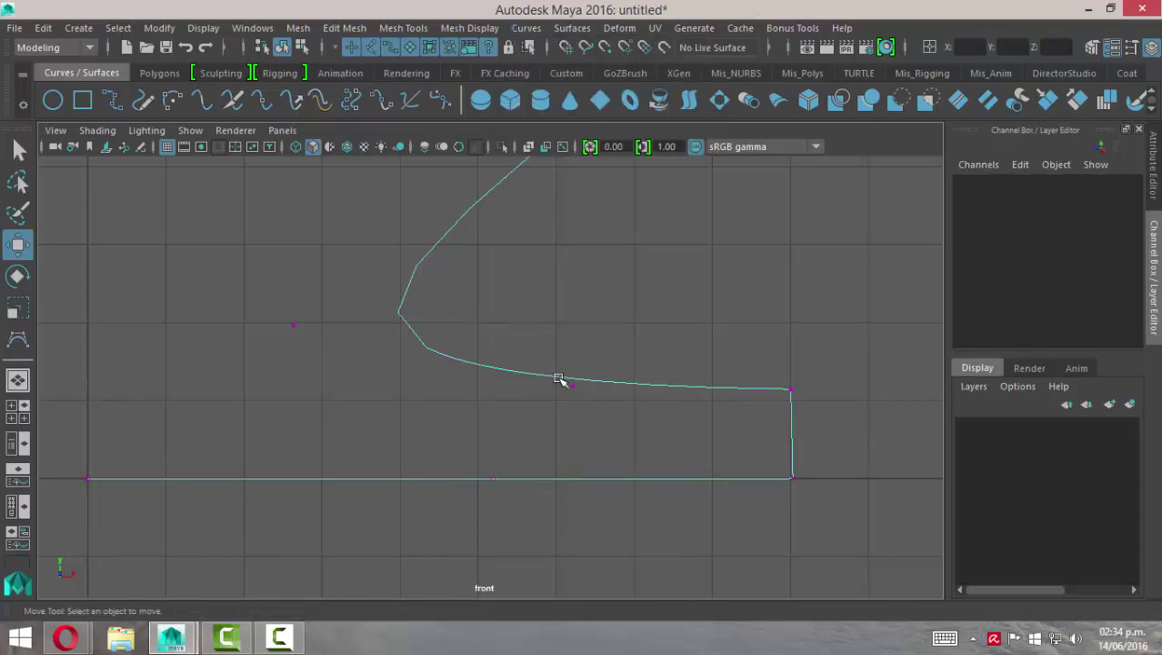
drag(545, 375, 604, 429)
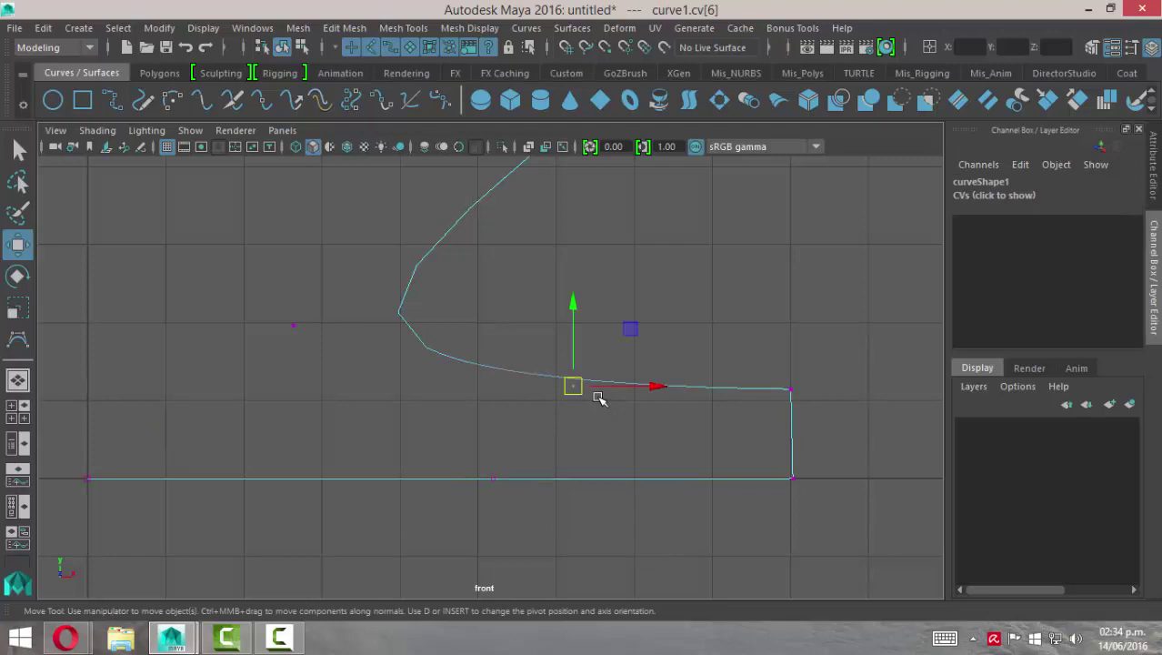
Step: Point-snap the inner CVs into place and scale them flat on Y into a horizontal ledge
key(v)
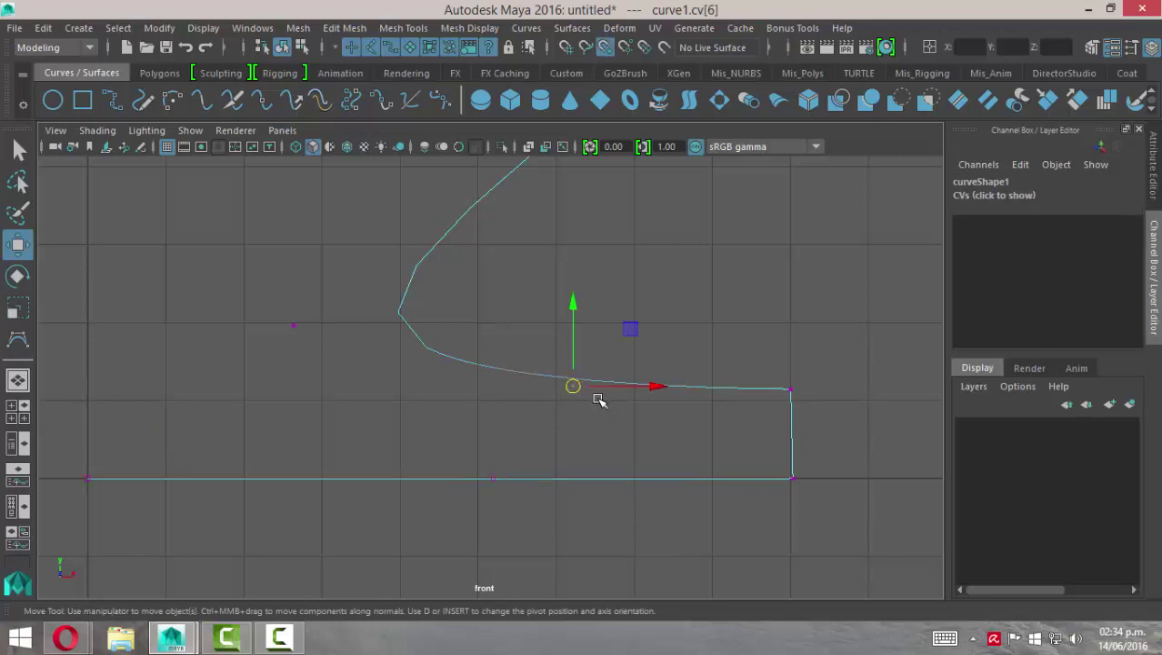
drag(575, 387, 295, 324)
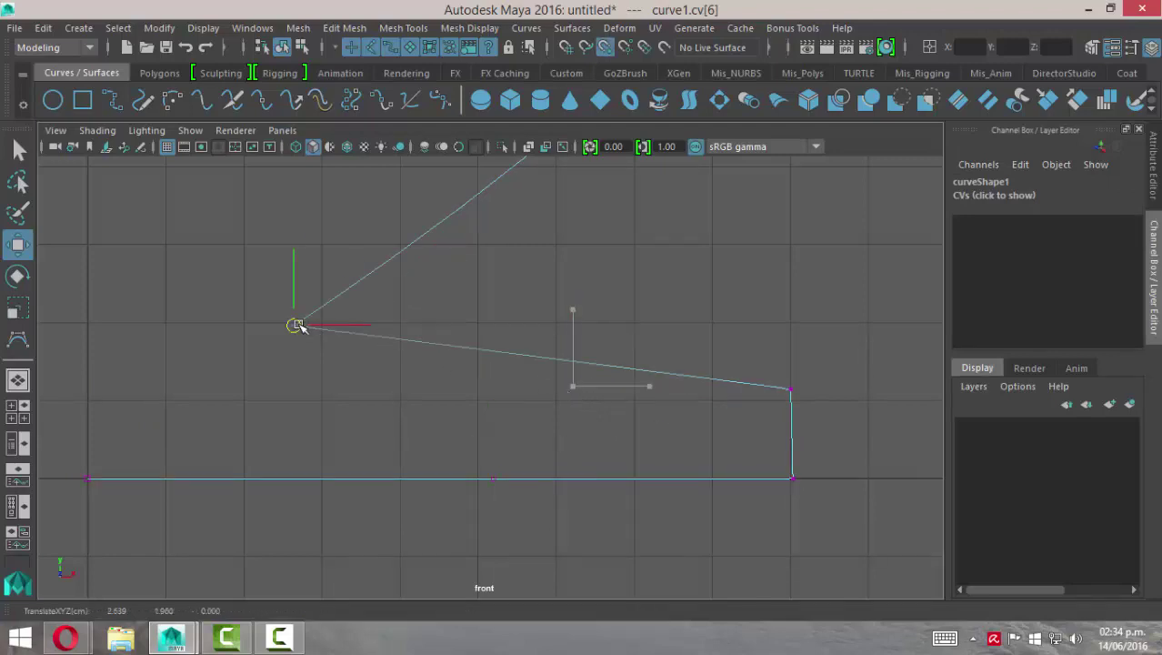
mouse_move(227, 302)
mouse_down()
mouse_move(300, 338)
mouse_move(322, 391)
mouse_move(346, 381)
mouse_move(885, 439)
mouse_move(794, 464)
mouse_up()
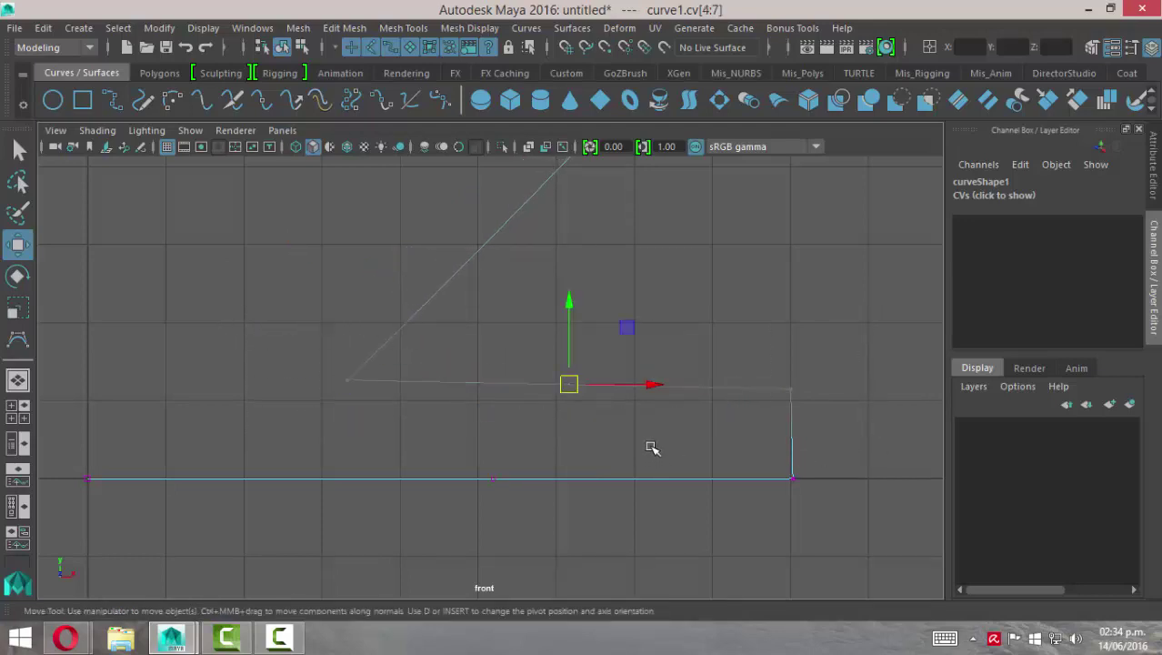
key(r)
drag(567, 310, 575, 412)
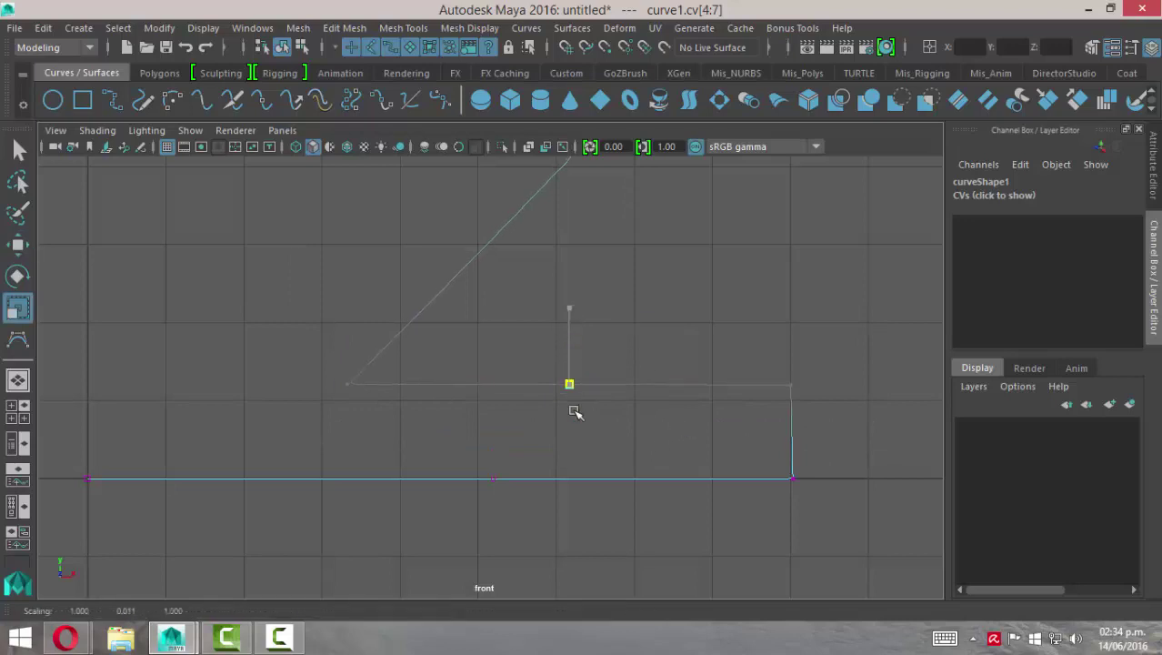
drag(592, 546, 593, 546)
Step: Clear the selection, zoom out, and pull the upper wall CVs down-left to round the wall
click(20, 153)
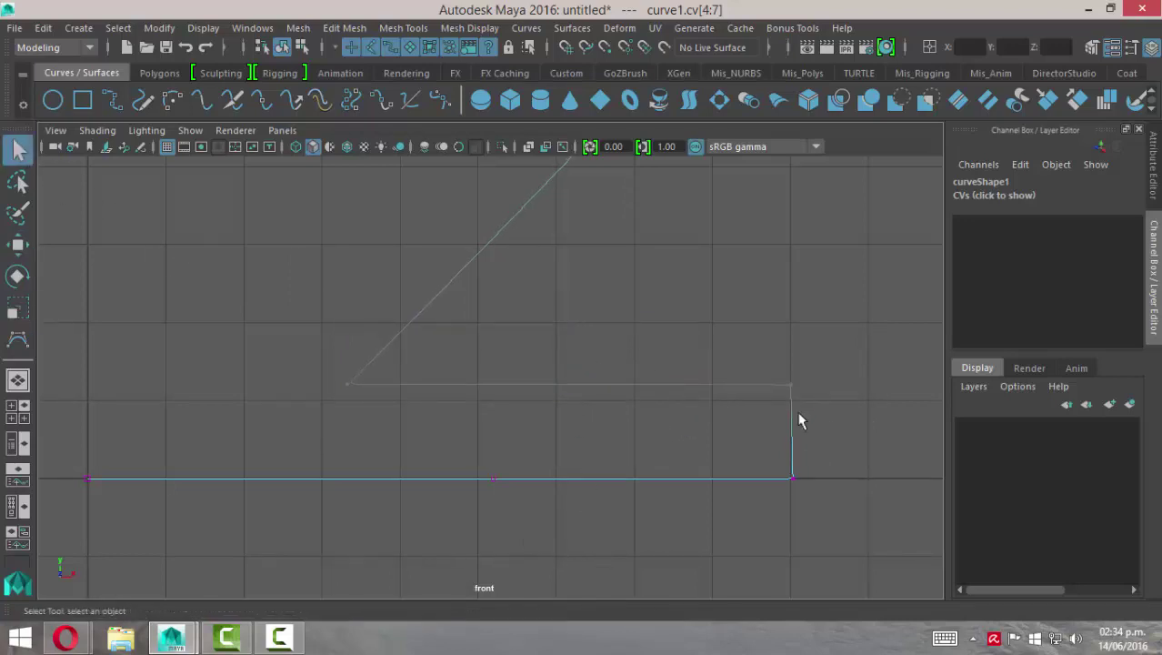
click(741, 326)
scroll(780, 362, down, 3)
alt+right_drag(780, 362, 582, 353)
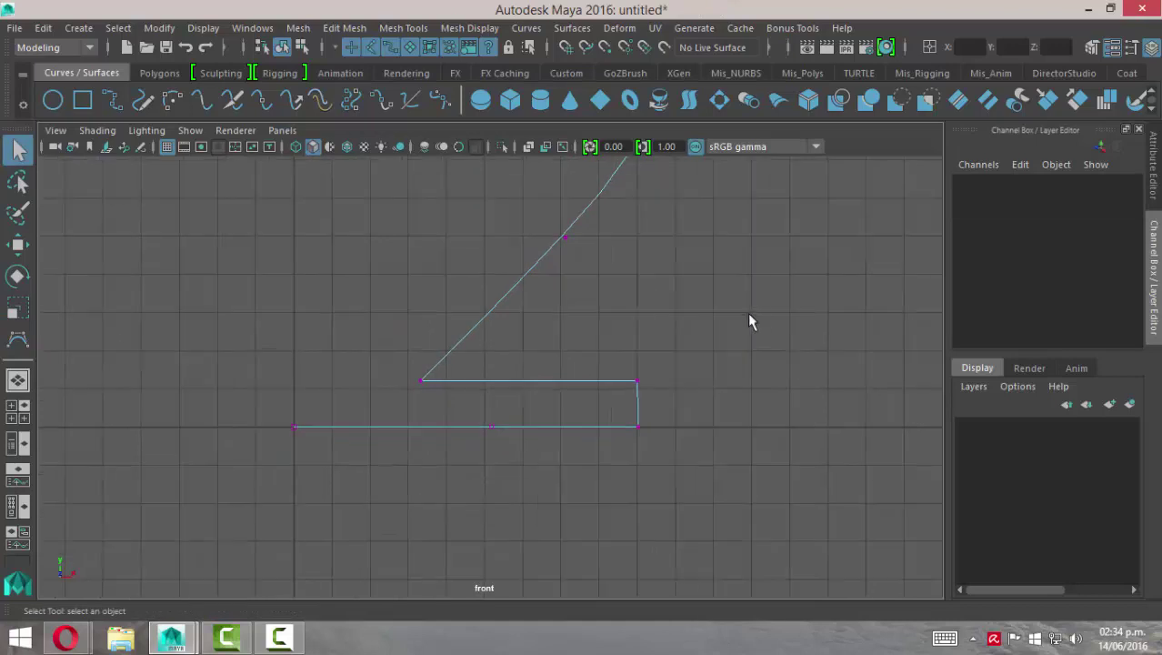
drag(551, 314, 626, 393)
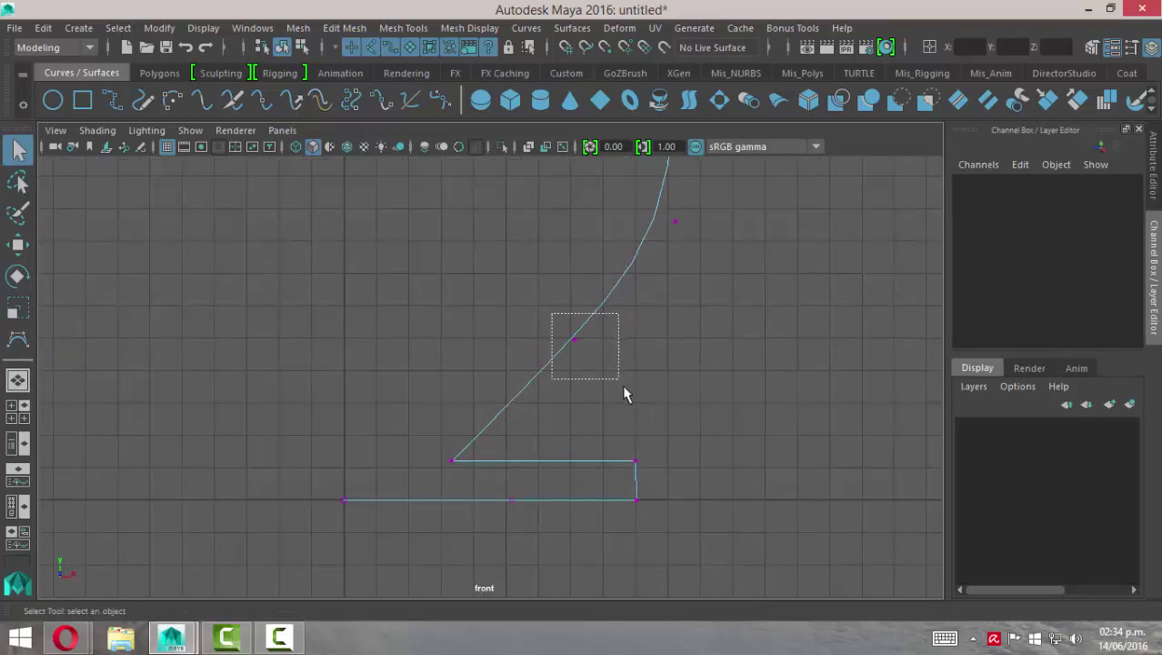
key(w)
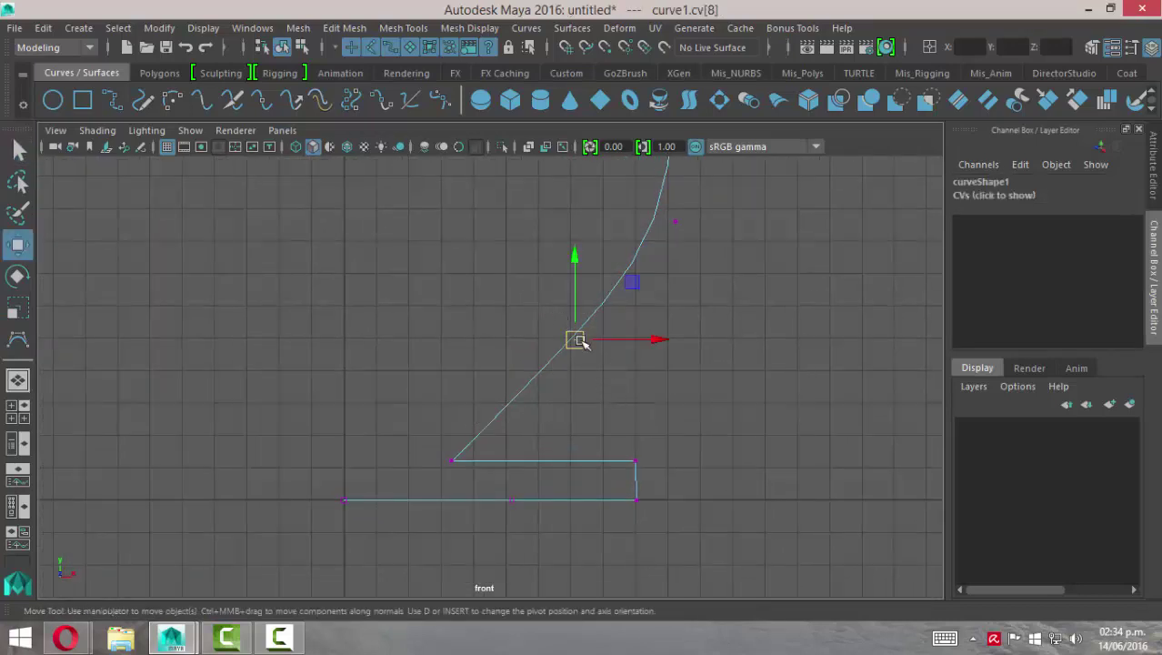
drag(585, 335, 528, 437)
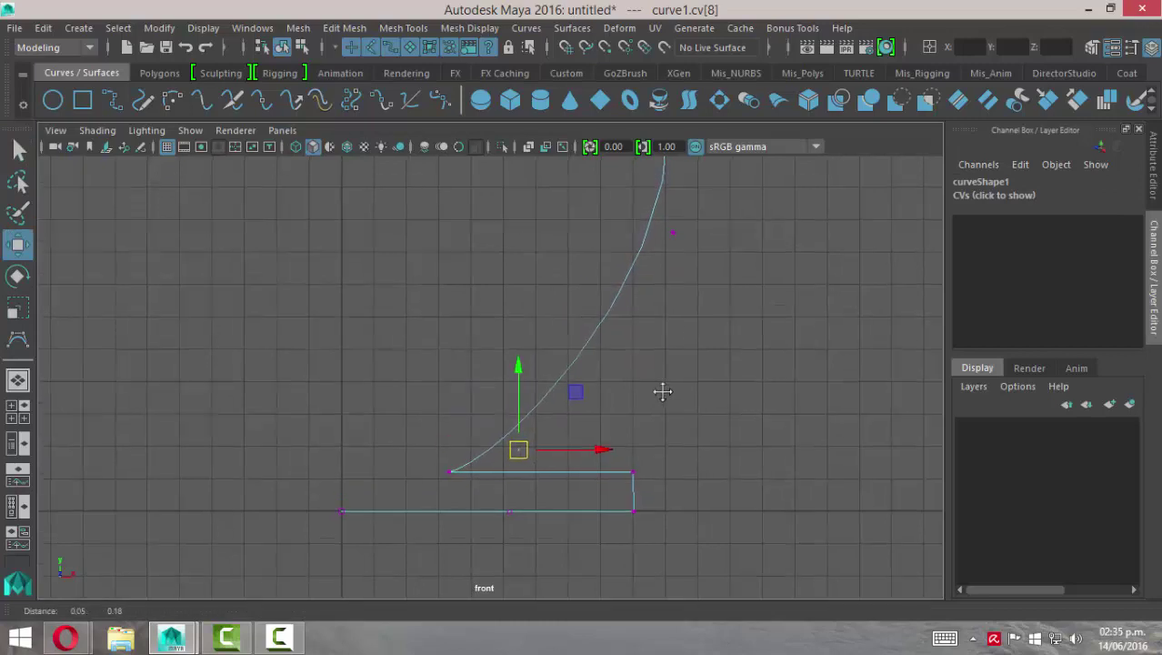
alt+middle_drag(594, 174, 573, 248)
mouse_move(573, 248)
mouse_down()
mouse_move(674, 326)
mouse_move(651, 317)
mouse_move(596, 429)
mouse_up()
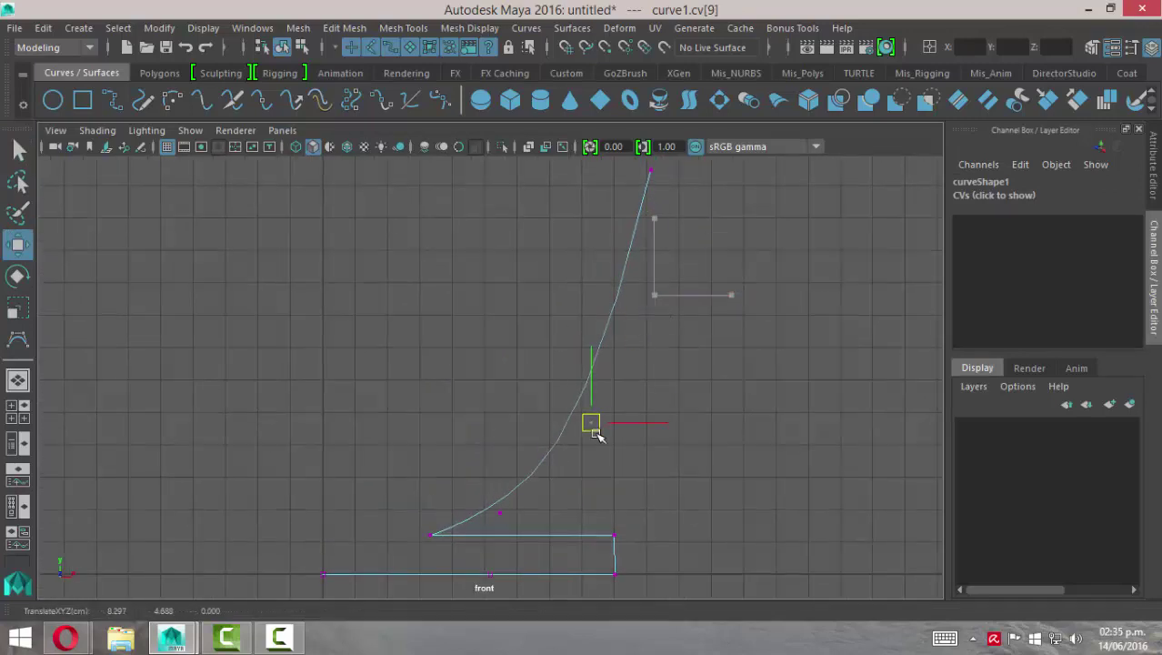
Step: Lower the top rim CV, smooth the CV below it, and select the whole profile curve
alt+middle_drag(620, 151, 614, 195)
mouse_move(614, 195)
mouse_down()
mouse_move(667, 220)
mouse_move(641, 345)
mouse_move(627, 346)
mouse_up()
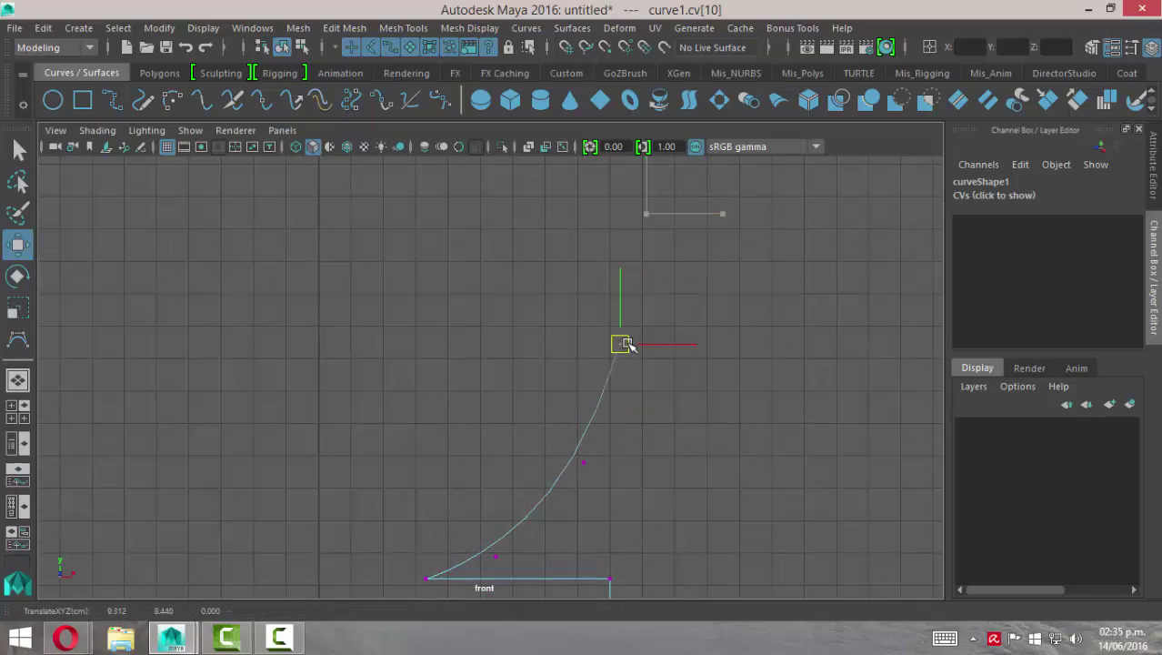
click(586, 465)
drag(585, 464, 603, 484)
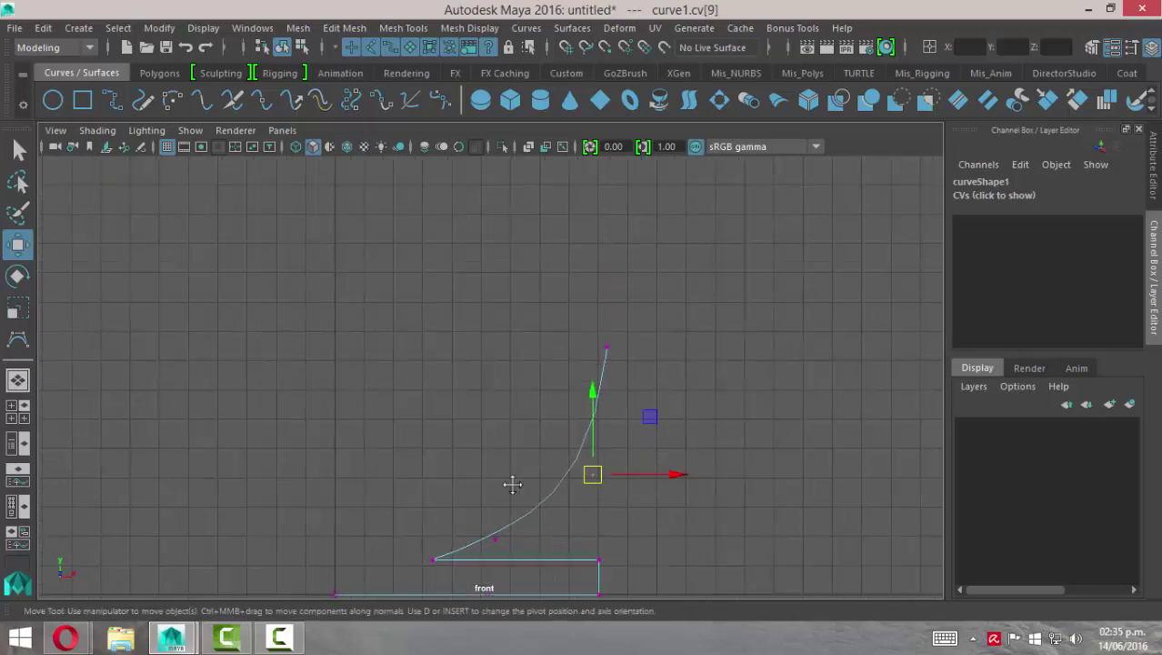
alt+middle_drag(511, 480, 602, 415)
scroll(636, 364, up, 2)
right_drag(671, 198, 700, 294)
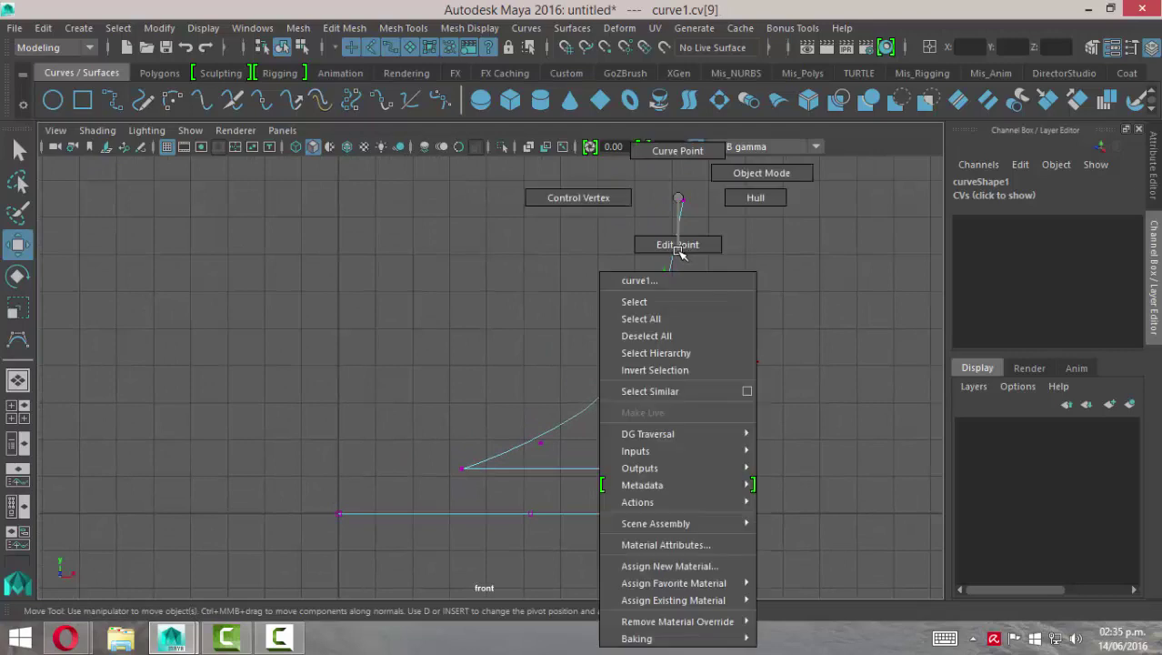
mouse_move(585, 291)
mouse_down()
mouse_move(708, 383)
mouse_move(732, 420)
mouse_up()
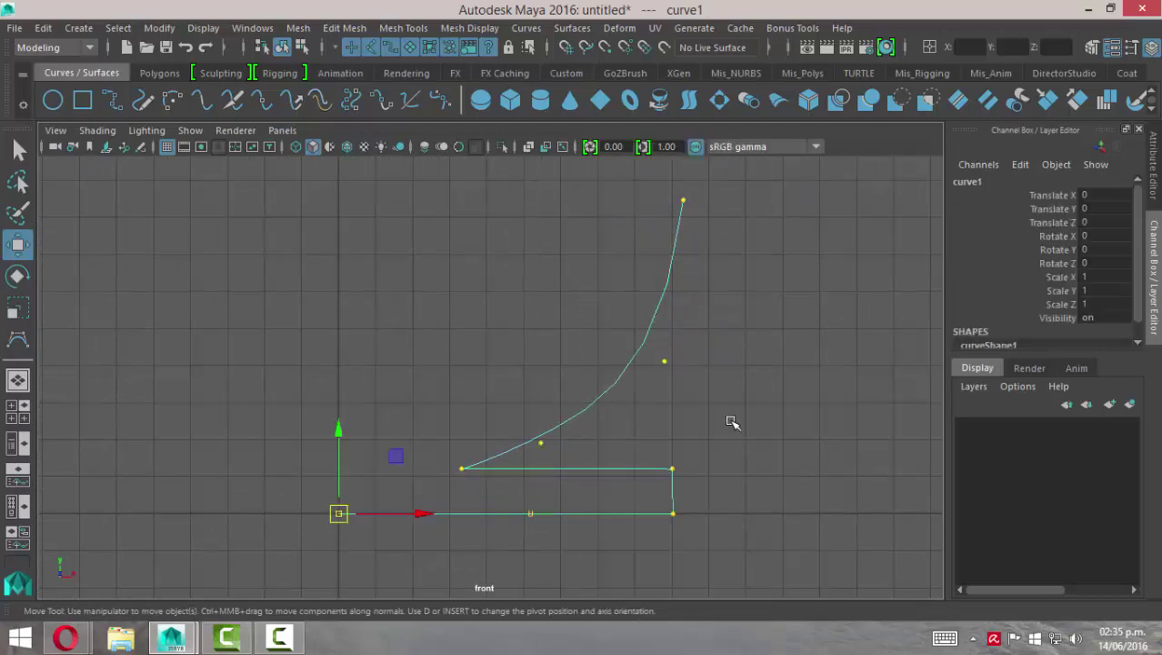
Step: Revolve curve1 into revolvedSurface1 and inspect the bowl in a maximized perspective view
click(571, 28)
click(595, 107)
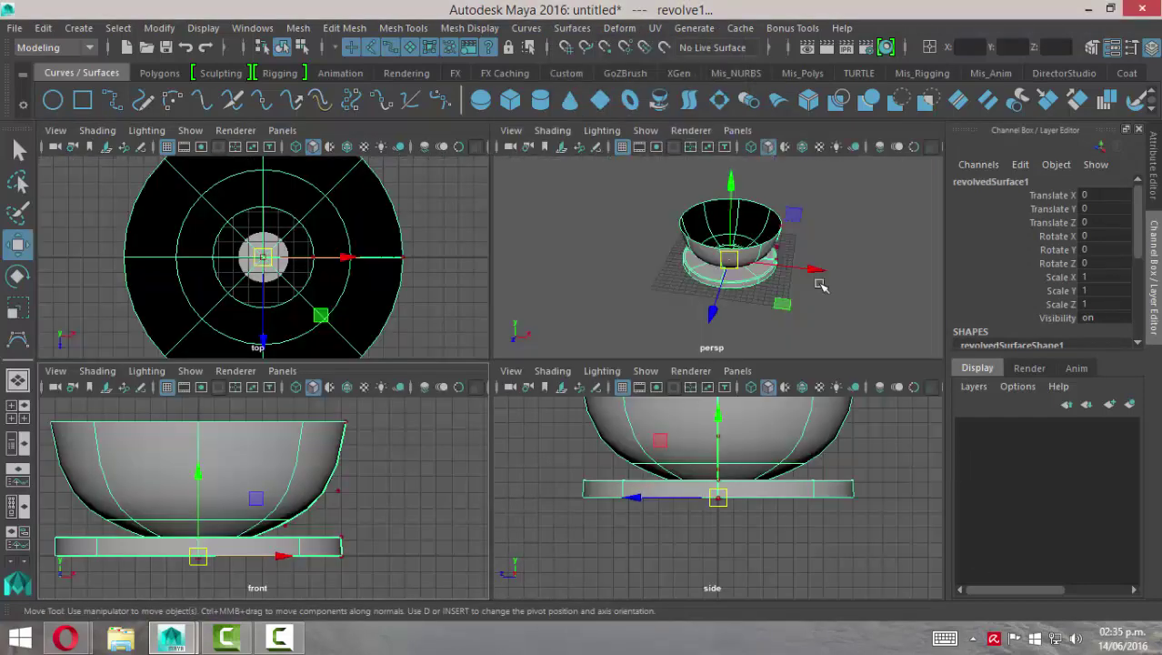
key(space)
mouse_move(762, 329)
alt+mouse_down()
mouse_move(713, 392)
mouse_move(669, 340)
mouse_move(745, 325)
mouse_move(685, 367)
mouse_move(570, 346)
mouse_move(718, 365)
mouse_move(700, 360)
alt+mouse_up()
scroll(714, 393, up, 3)
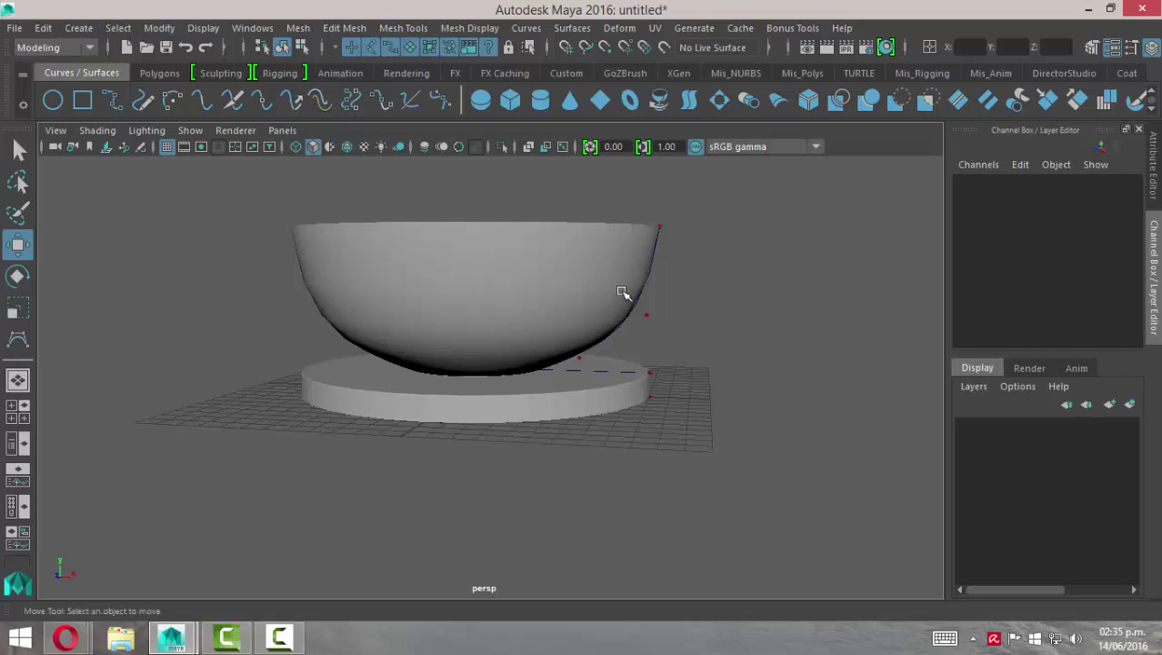
mouse_move(623, 291)
alt+mouse_down()
mouse_move(661, 342)
mouse_move(858, 322)
alt+mouse_up()
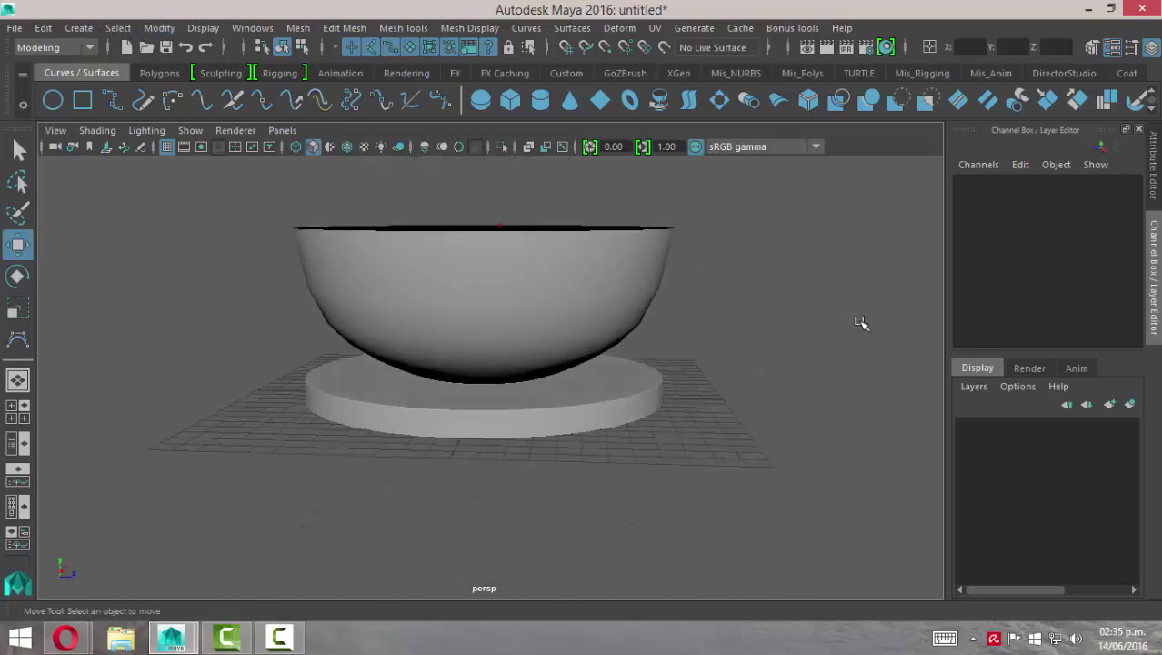
mouse_move(584, 325)
alt+mouse_down()
mouse_move(440, 353)
mouse_move(286, 353)
mouse_move(645, 396)
mouse_move(578, 366)
alt+mouse_up()
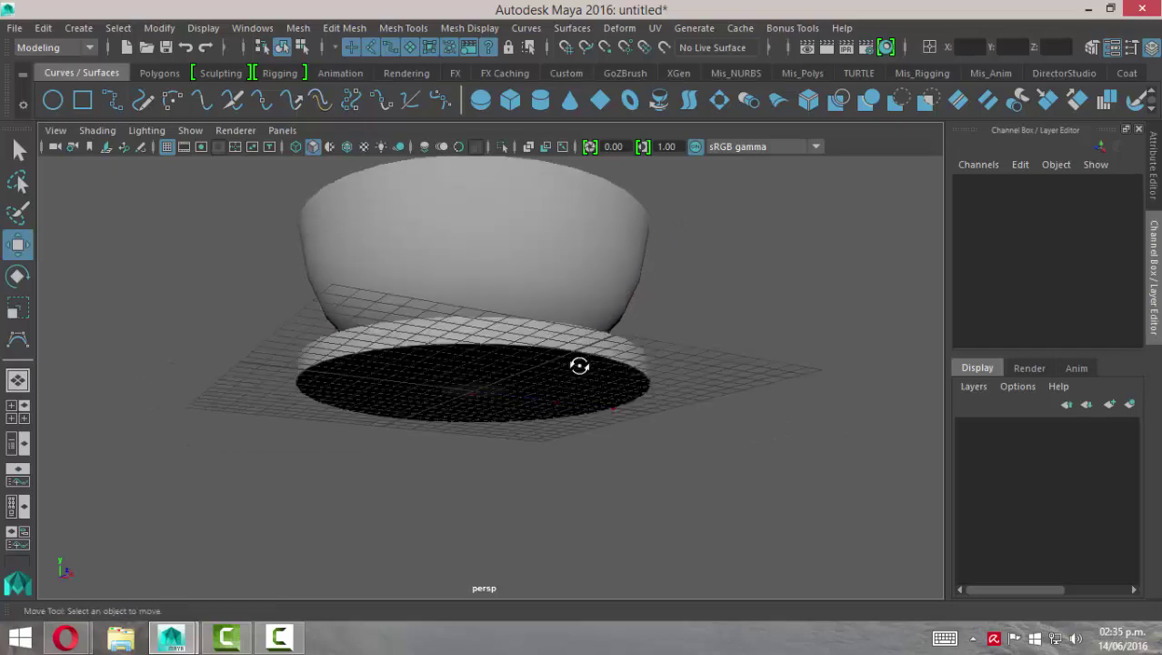
alt+right_drag(579, 365, 703, 312)
mouse_move(703, 312)
alt+mouse_down()
mouse_move(829, 394)
mouse_move(503, 355)
mouse_move(537, 340)
mouse_move(729, 368)
mouse_move(733, 331)
mouse_move(746, 331)
mouse_move(655, 275)
alt+mouse_up()
mouse_move(712, 313)
alt+mouse_down()
mouse_move(730, 314)
mouse_move(729, 264)
mouse_move(596, 289)
alt+mouse_up()
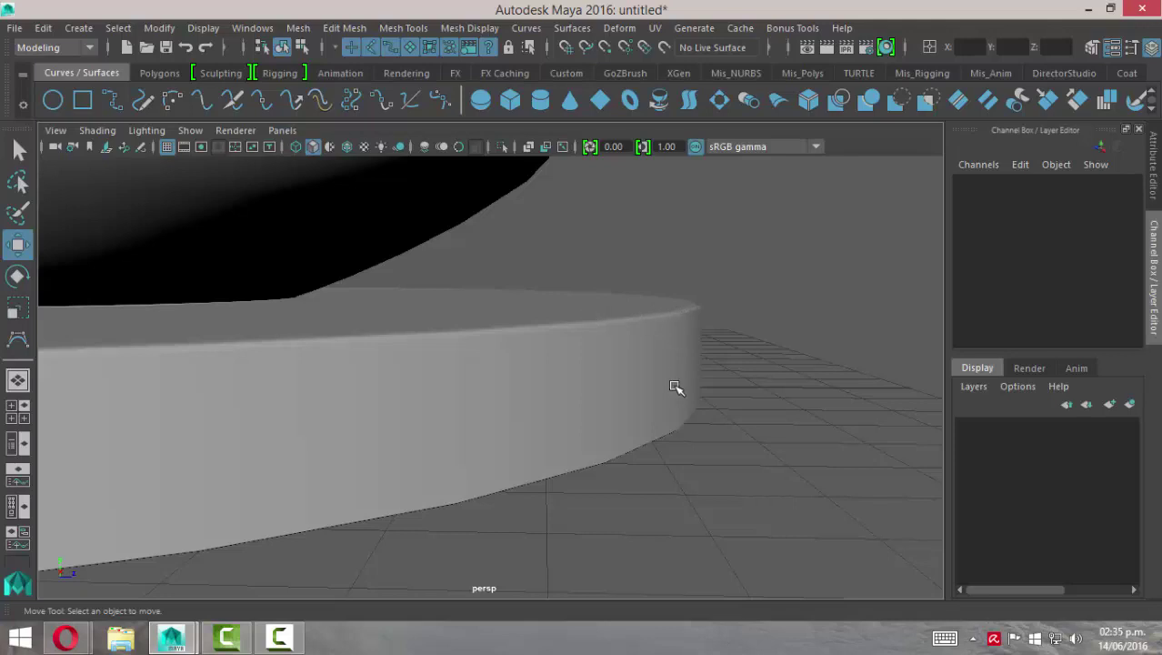
alt+drag(734, 331, 638, 311)
alt+right_drag(638, 311, 359, 293)
mouse_move(358, 292)
alt+mouse_down()
mouse_move(626, 309)
mouse_move(630, 342)
mouse_move(643, 309)
mouse_move(655, 326)
mouse_move(536, 325)
mouse_move(601, 329)
mouse_move(285, 408)
mouse_move(377, 340)
mouse_move(511, 379)
mouse_move(621, 376)
mouse_move(506, 371)
mouse_move(627, 374)
alt+mouse_up()
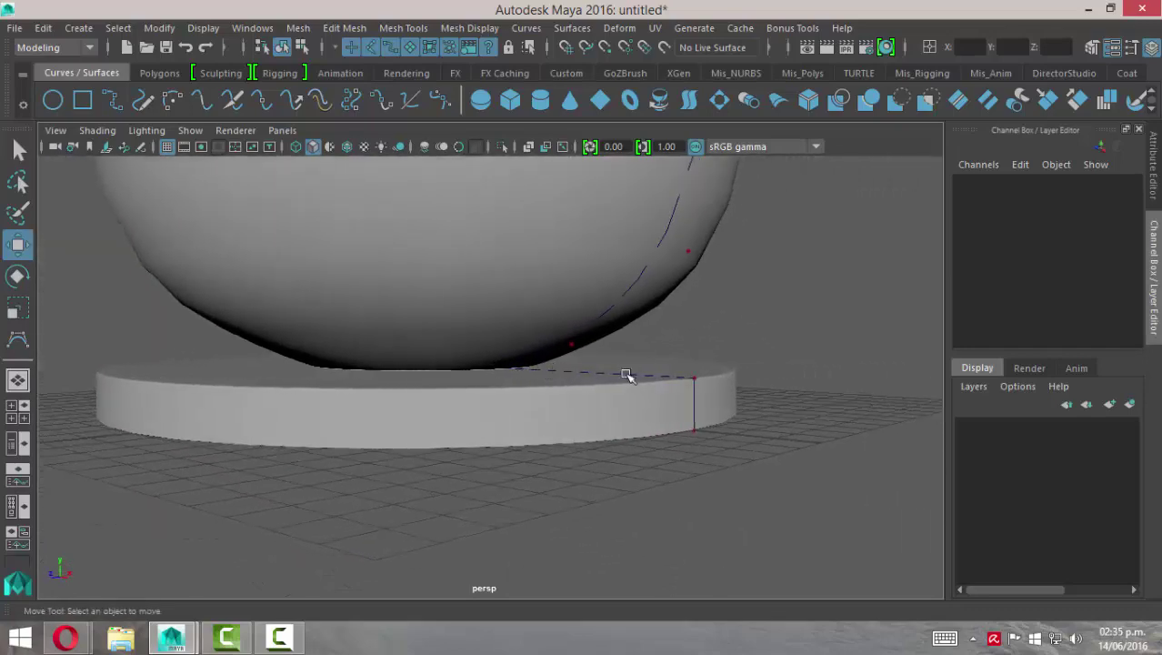
mouse_move(628, 374)
alt+right_down()
mouse_move(534, 367)
mouse_move(861, 397)
mouse_move(821, 393)
alt+right_up()
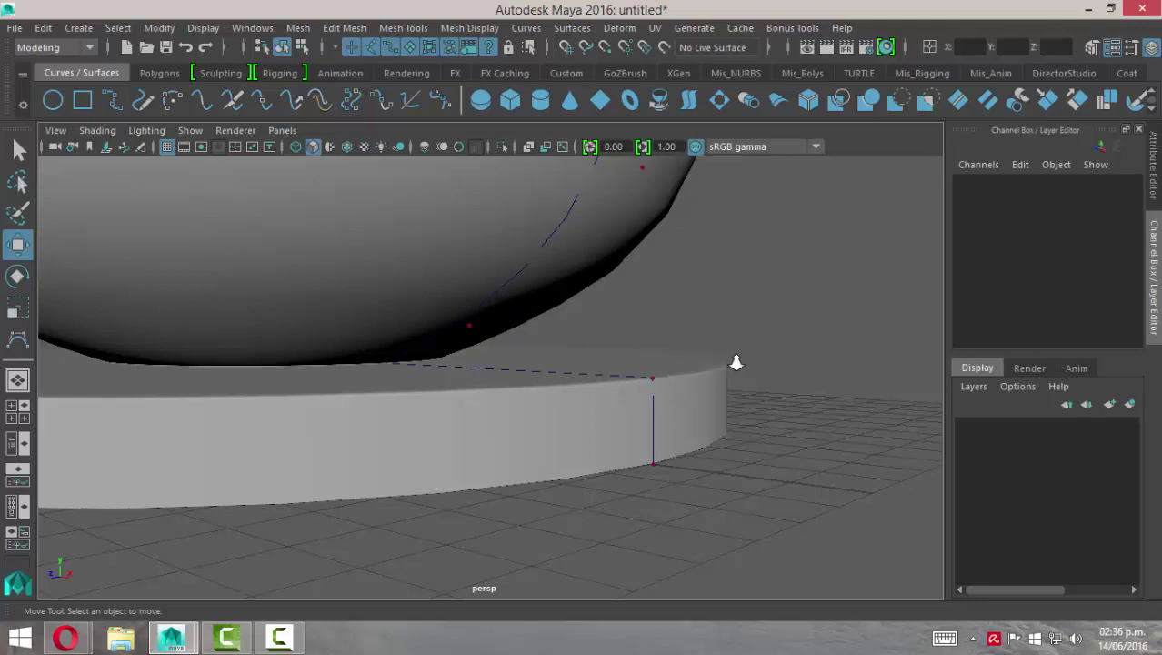
mouse_move(737, 363)
alt+mouse_down()
mouse_move(570, 344)
mouse_move(578, 381)
alt+mouse_up()
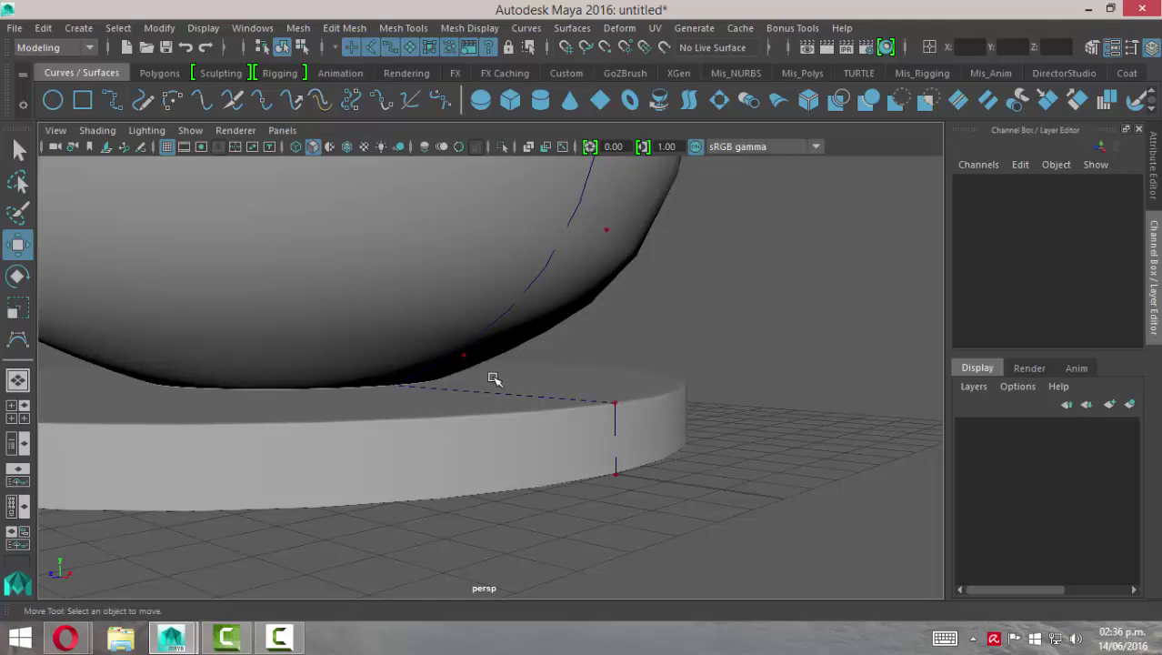
scroll(552, 384, down, 2)
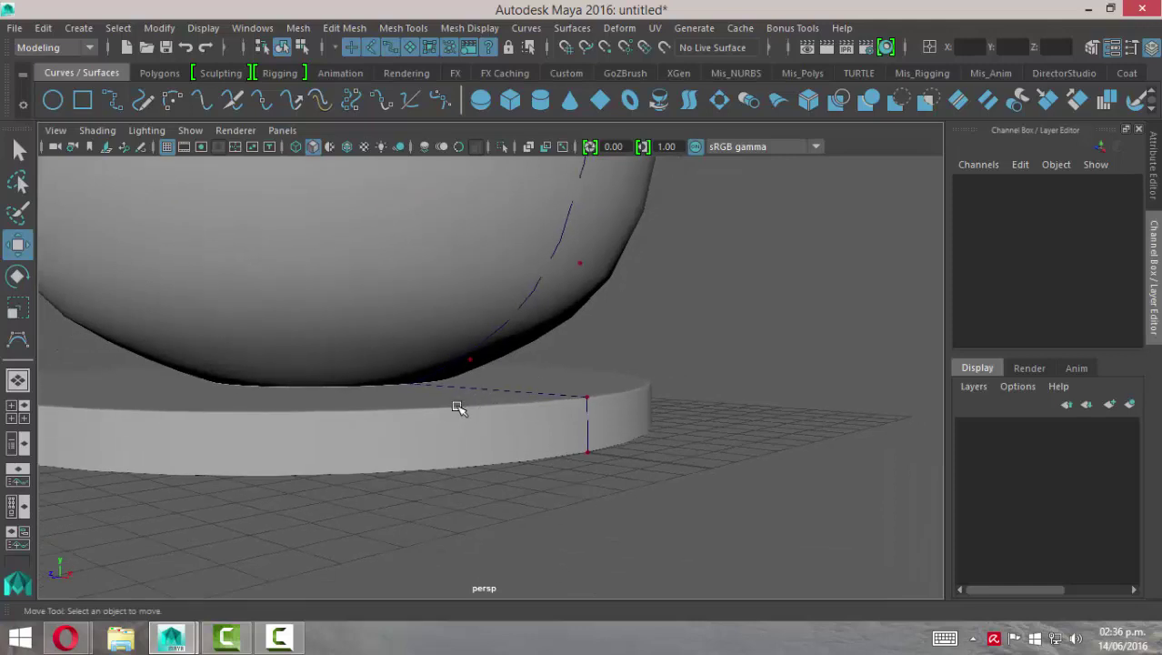
scroll(729, 422, down, 2)
scroll(457, 368, down, 2)
scroll(539, 376, up, 2)
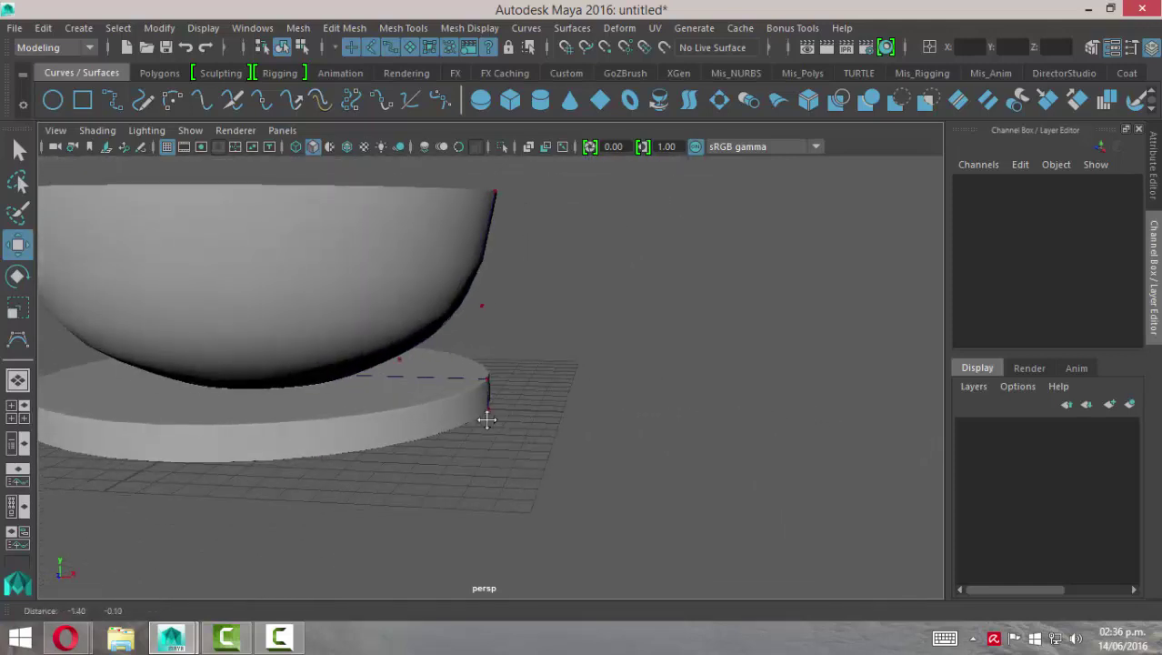
alt+drag(483, 416, 684, 392)
scroll(491, 358, down, 1)
alt+drag(479, 376, 513, 350)
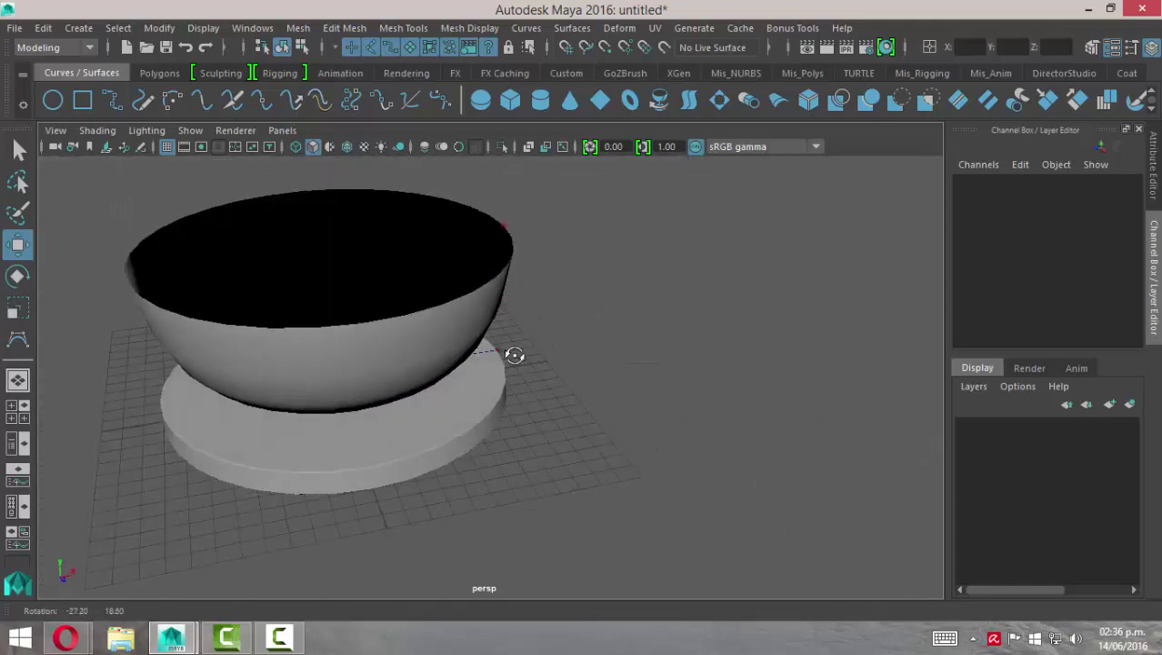
scroll(544, 342, up, 2)
alt+middle_drag(544, 341, 491, 376)
mouse_move(491, 375)
alt+mouse_down()
mouse_move(638, 371)
mouse_move(605, 337)
mouse_move(604, 316)
alt+mouse_up()
mouse_move(604, 316)
alt+right_down()
mouse_move(668, 411)
mouse_move(726, 410)
mouse_move(668, 427)
alt+right_up()
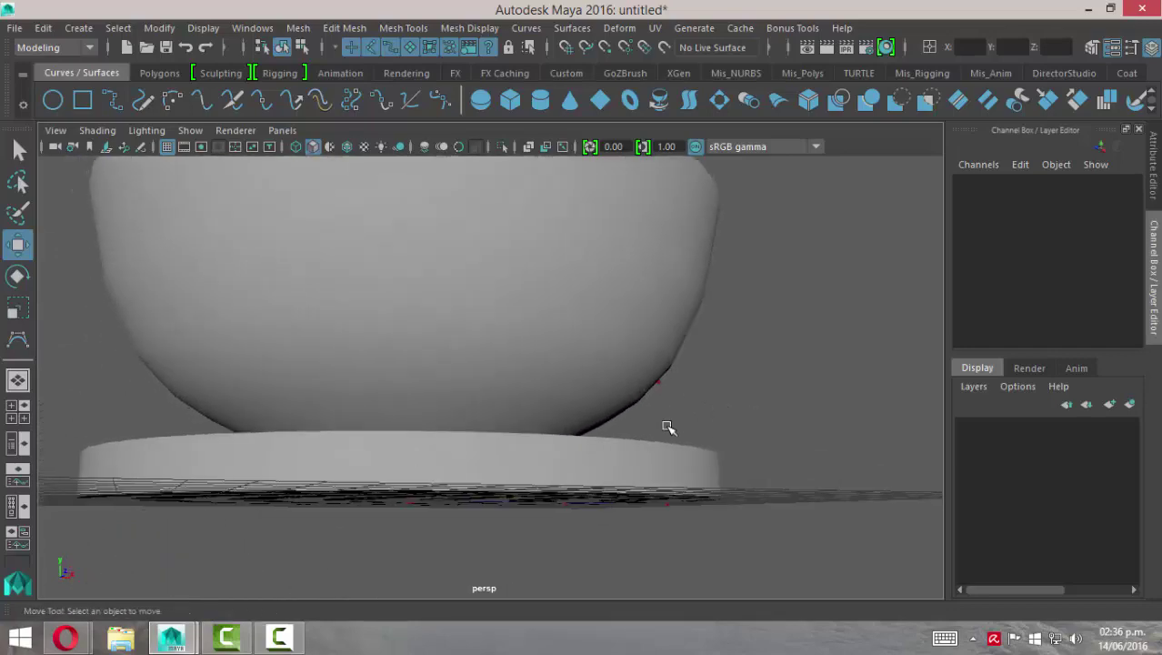